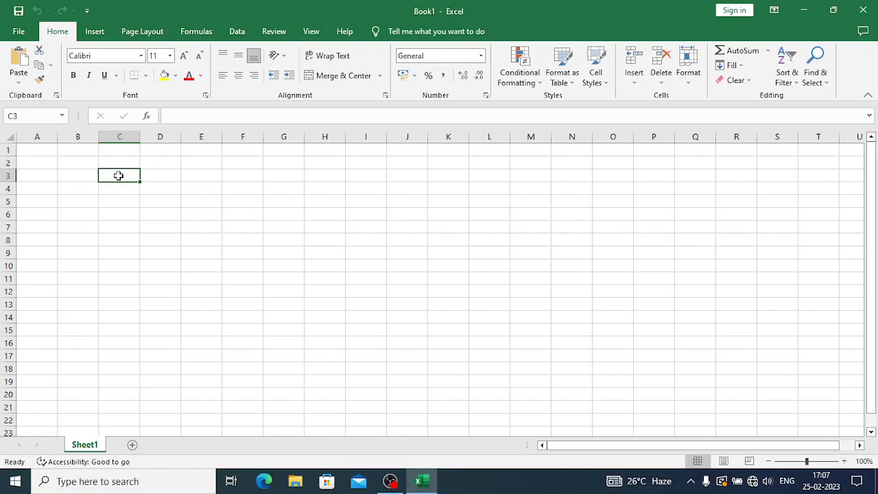
# - Enter the column heading x in cell C3
pyautogui.write('x')
pyautogui.press('Return')
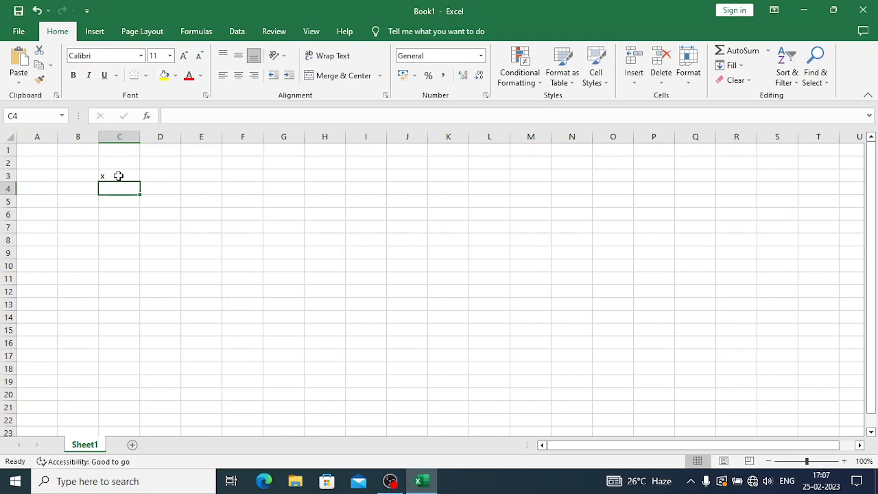
pyautogui.click(162, 175)
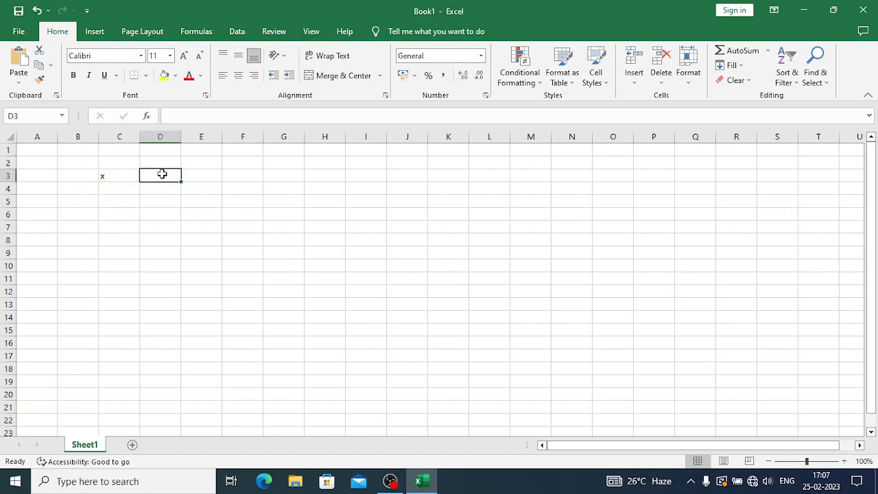
# - List the values 1, 2, 3 and 4 down cells C4 to C7 under the x heading
pyautogui.click(114, 185)
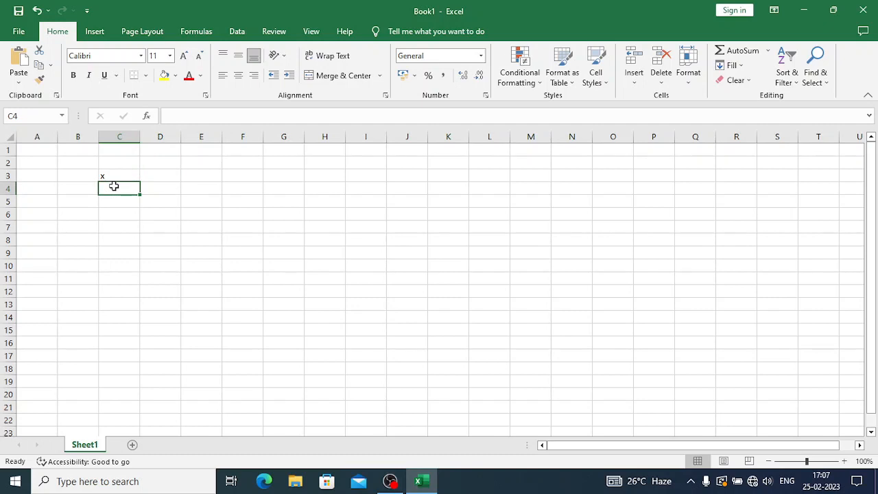
pyautogui.write('1')
pyautogui.press('Return')
pyautogui.write('2')
pyautogui.press('Return')
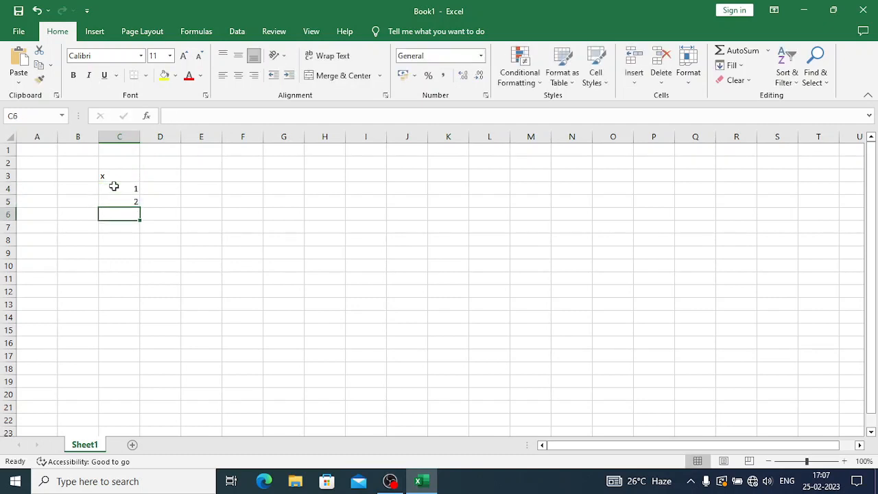
pyautogui.write('3')
pyautogui.press('Return')
pyautogui.write('4')
pyautogui.press('Return')
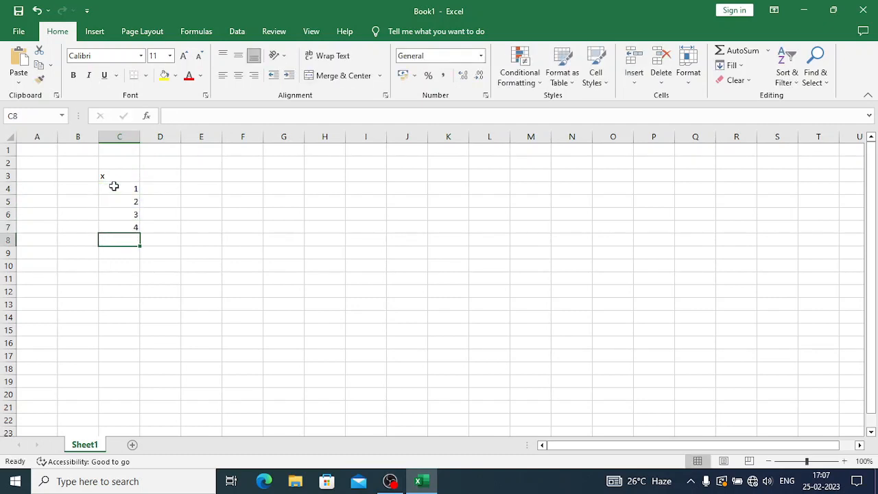
# - Enter the column heading p(X=x) in cell D3, with a capital X before the equals sign
pyautogui.click(156, 177)
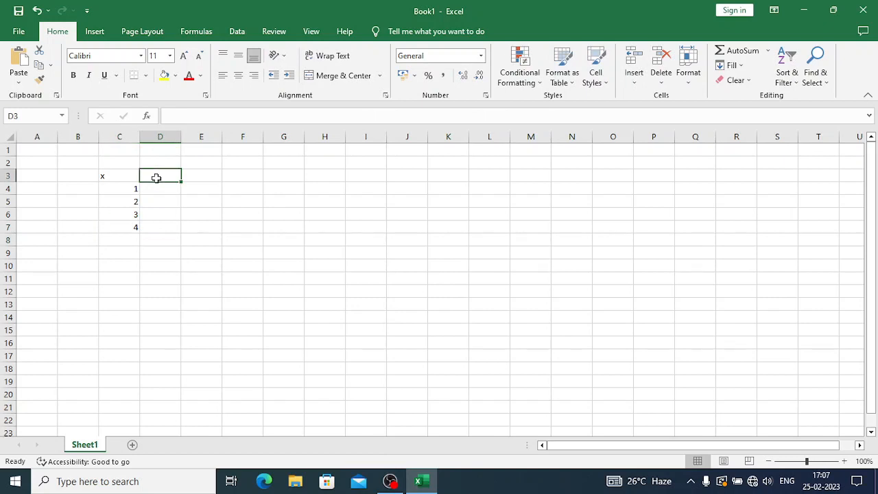
pyautogui.write('p(')
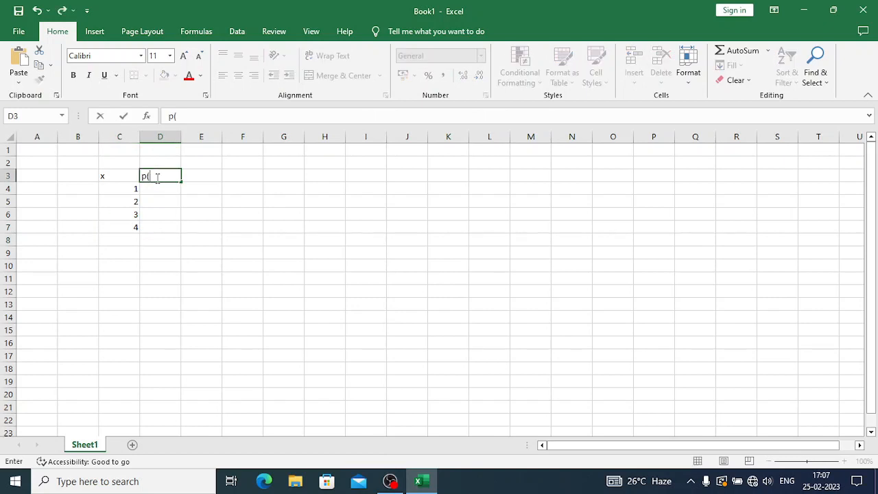
pyautogui.write('x=x)')
pyautogui.click(154, 176)
pyautogui.press('BackSpace')
pyautogui.write('X')
pyautogui.click(158, 190)
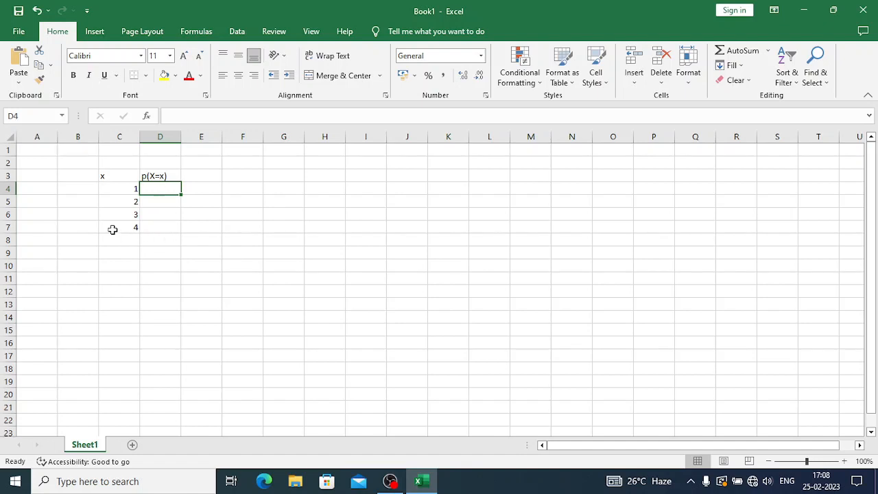
# - Enter the text total=1 in cell D8, below the p(X=x) column
pyautogui.click(159, 240)
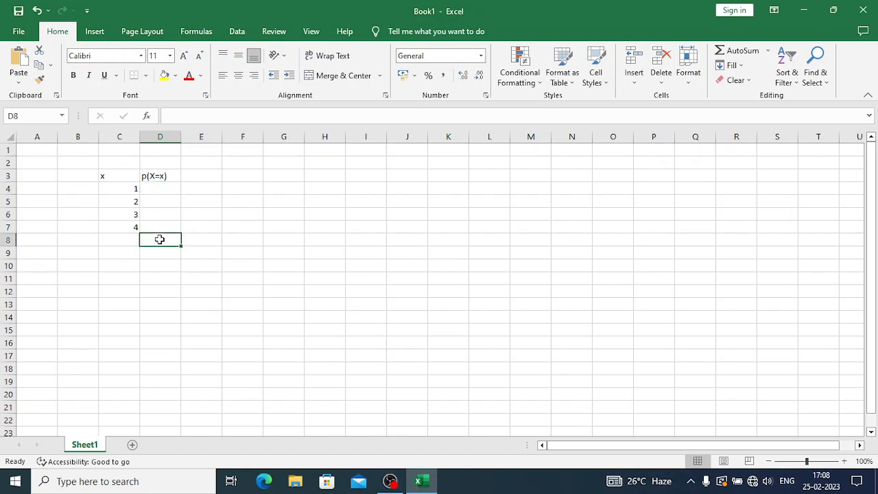
pyautogui.write('total')
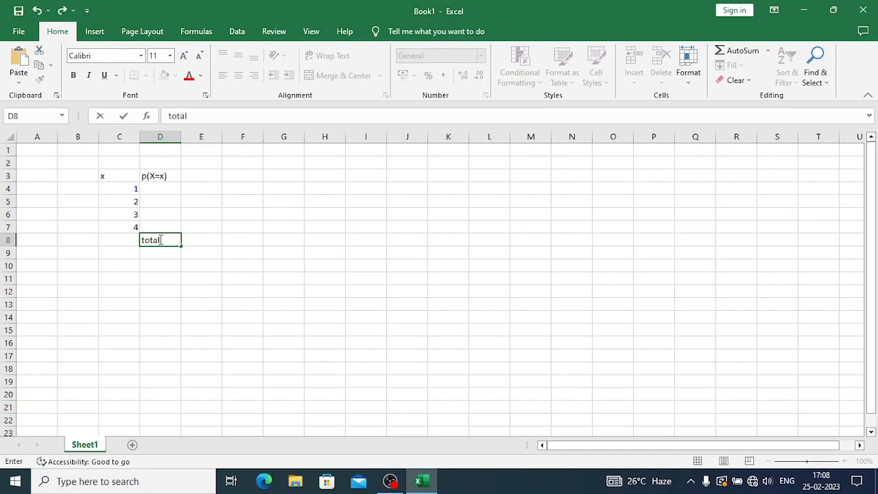
pyautogui.write('=1')
pyautogui.click(207, 277)
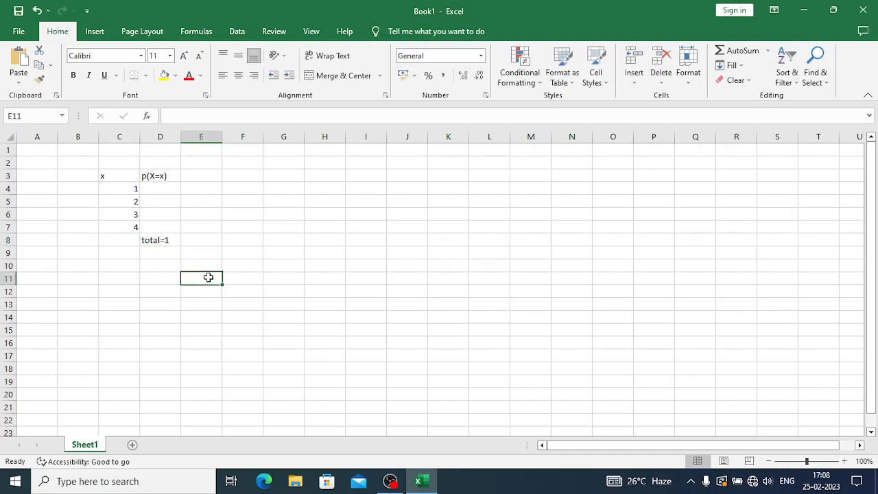
# - Enter x in cell C11 and describe it in D11 as "number of heads appeared"
pyautogui.click(121, 281)
pyautogui.write('w')
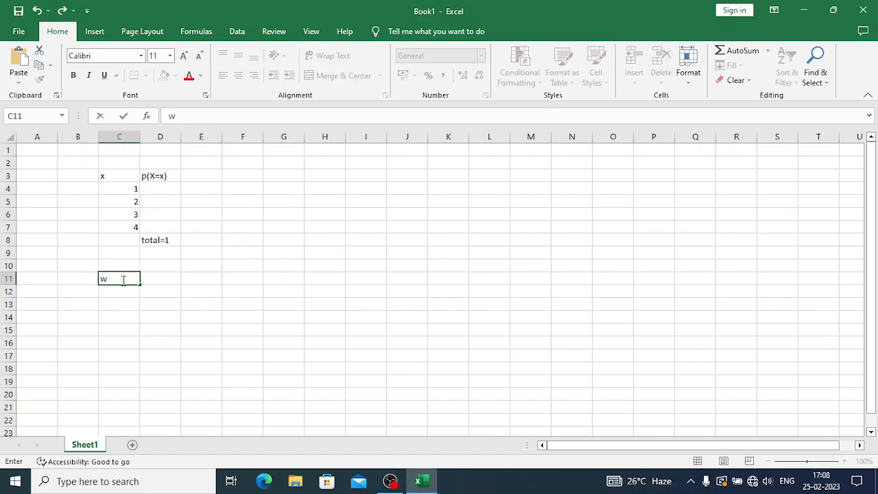
pyautogui.press('BackSpace')
pyautogui.write('x')
pyautogui.press('Tab')
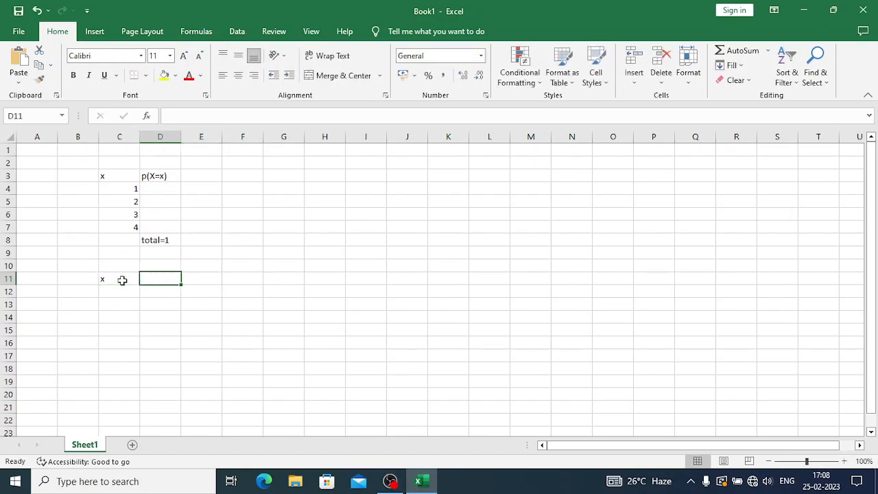
pyautogui.write('number')
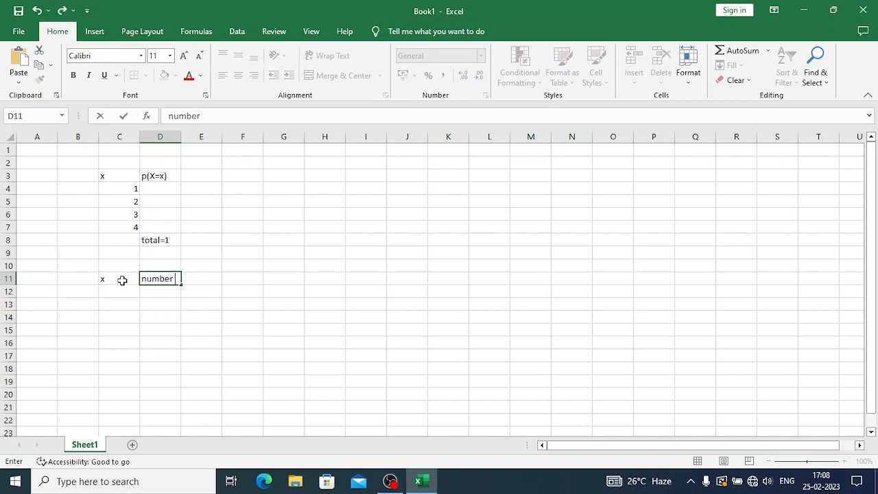
pyautogui.write(' of heads ap')
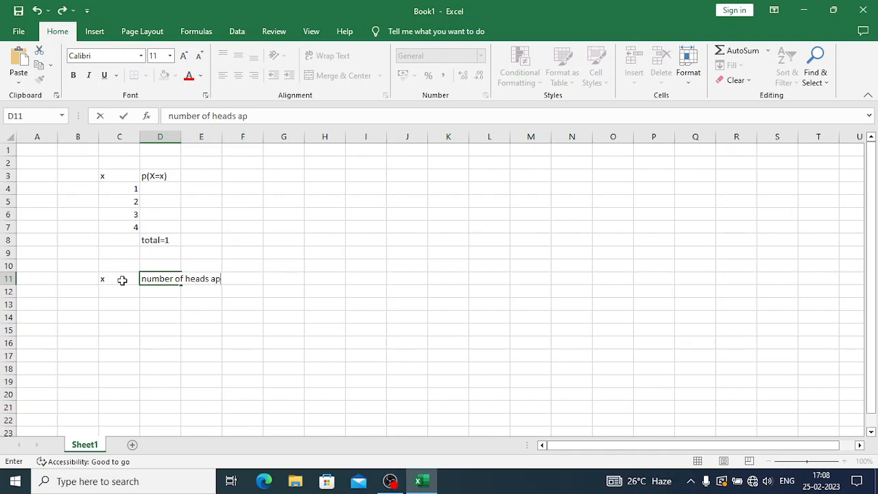
pyautogui.write('peared')
pyautogui.click(191, 301)
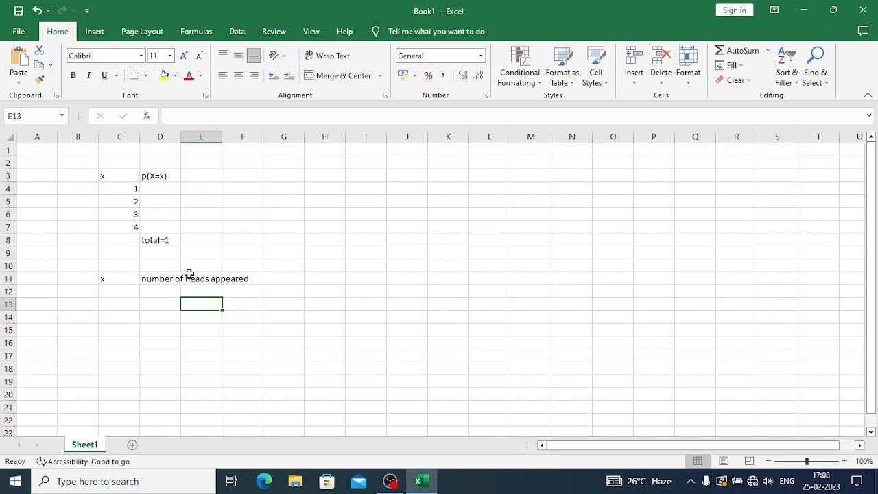
# - Enter n in cell C12 and describe it in D12 as "coin is tossed 3 times"
pyautogui.click(103, 292)
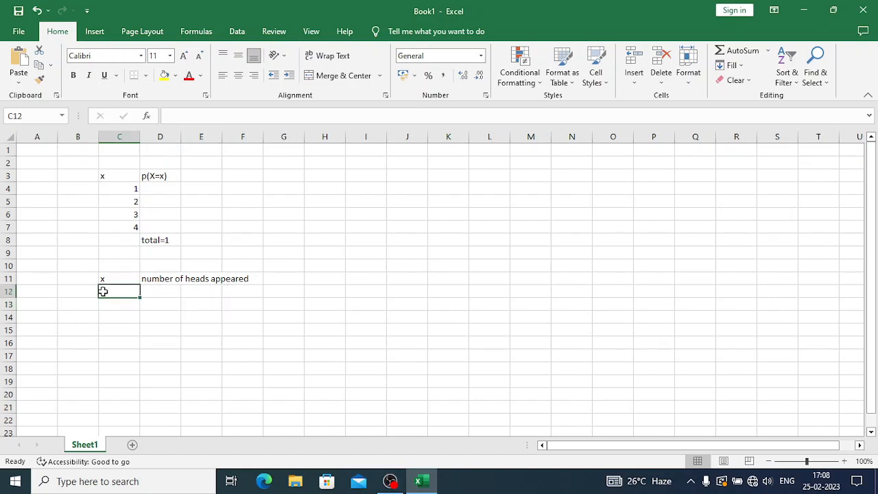
pyautogui.press('Tab')
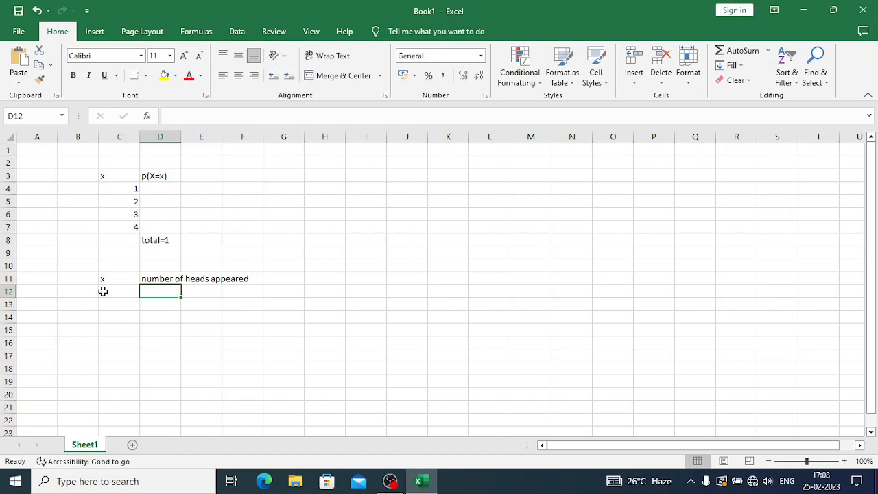
pyautogui.write('coi')
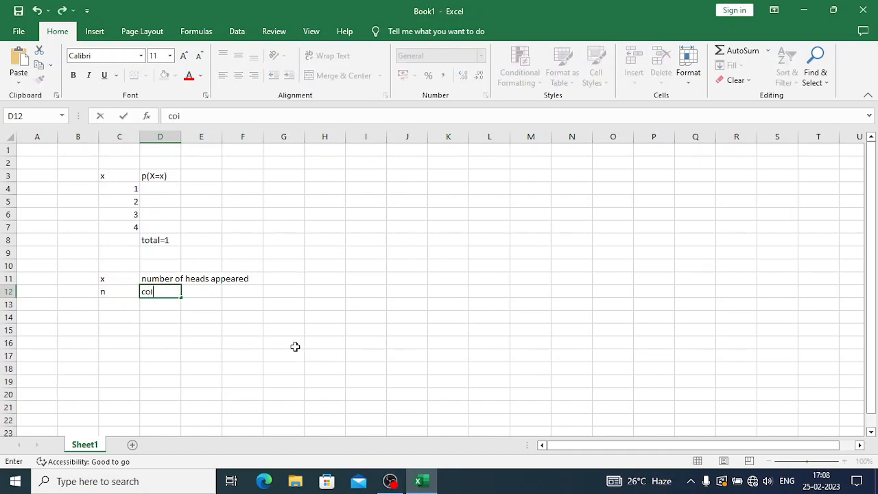
pyautogui.write('n is tossed ')
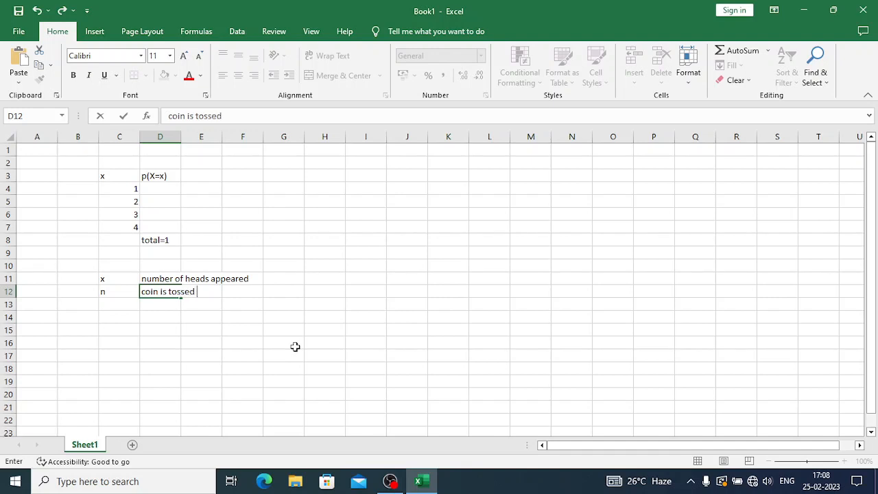
pyautogui.write('3 times')
pyautogui.click(138, 309)
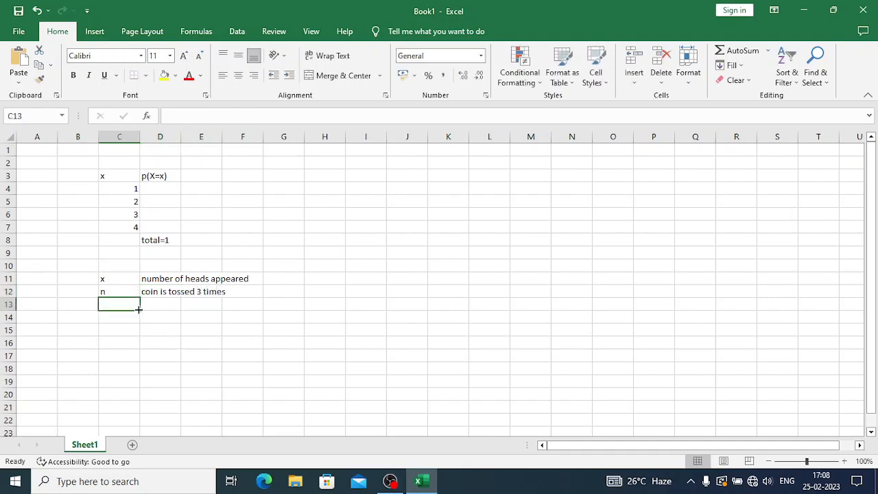
pyautogui.click(115, 279)
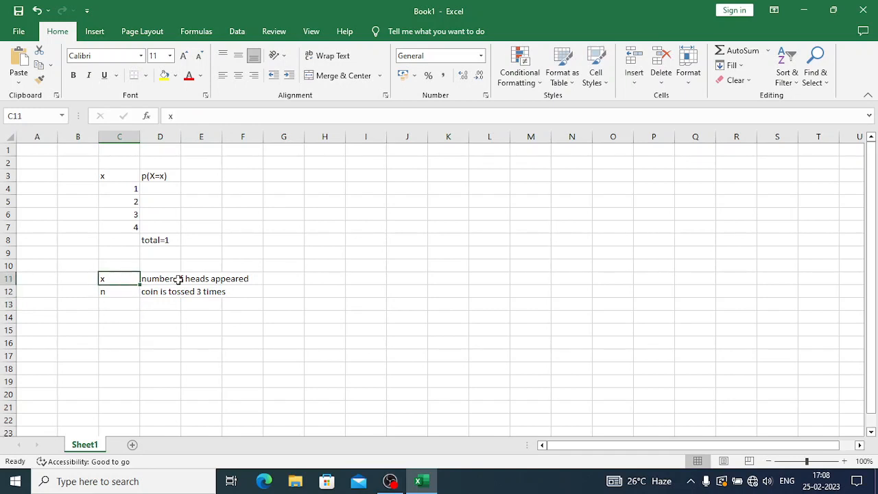
pyautogui.click(111, 291)
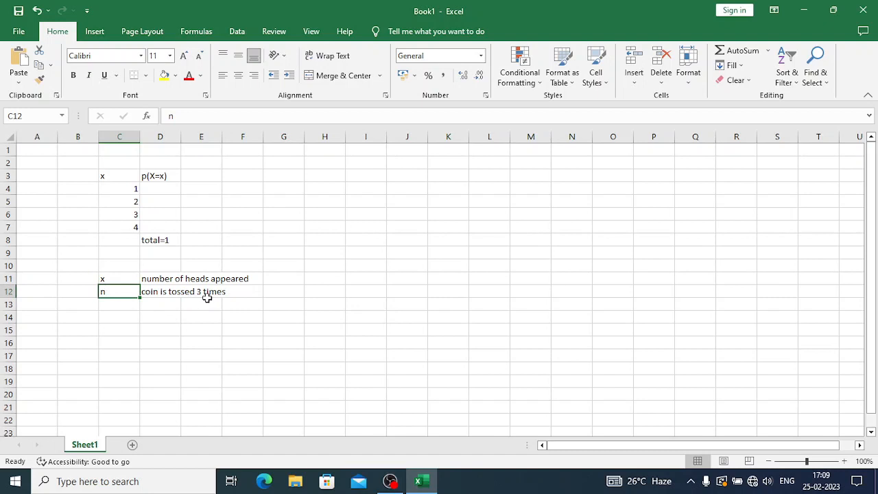
# - List the toss outcomes hhh, hht and hth across cells D13 to F13
pyautogui.click(152, 305)
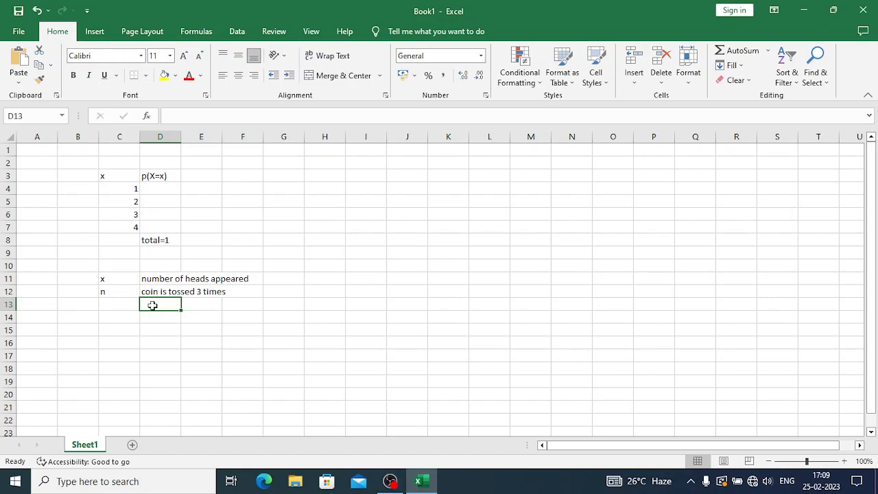
pyautogui.write('hhh')
pyautogui.press('Tab')
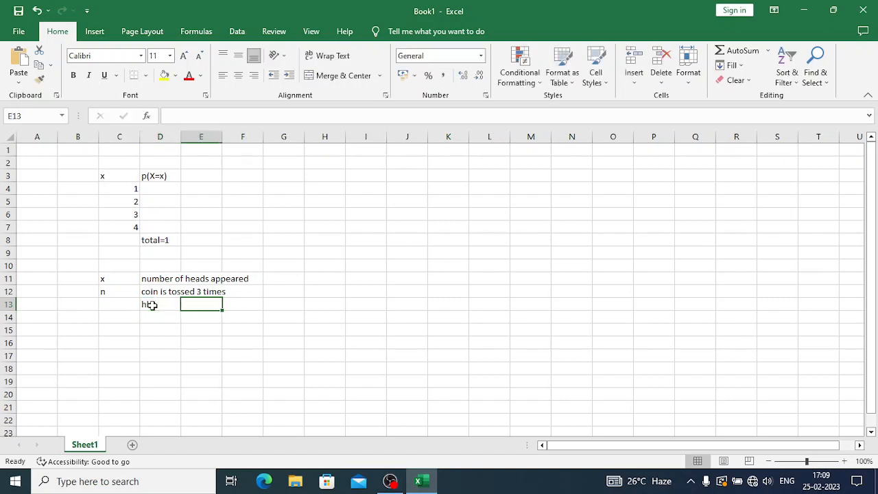
pyautogui.write('fft')
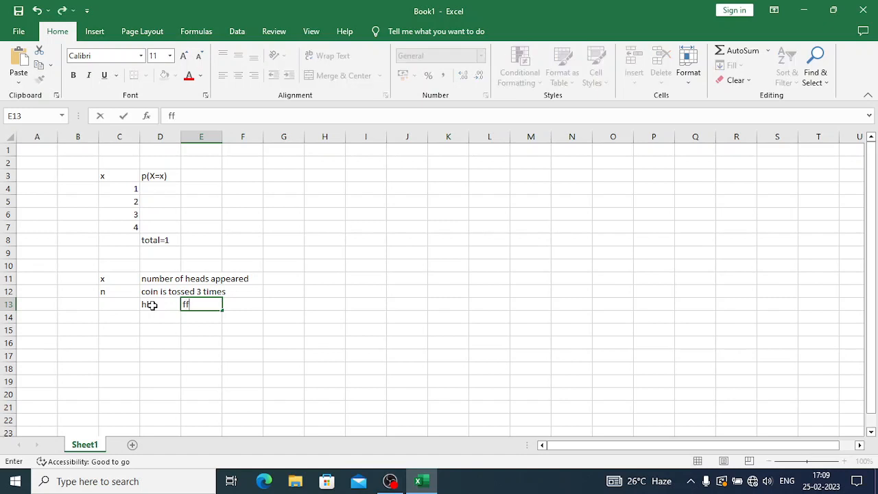
pyautogui.press('BackSpace')
pyautogui.press('BackSpace')
pyautogui.press('BackSpace')
pyautogui.write('hht')
pyautogui.press('Tab')
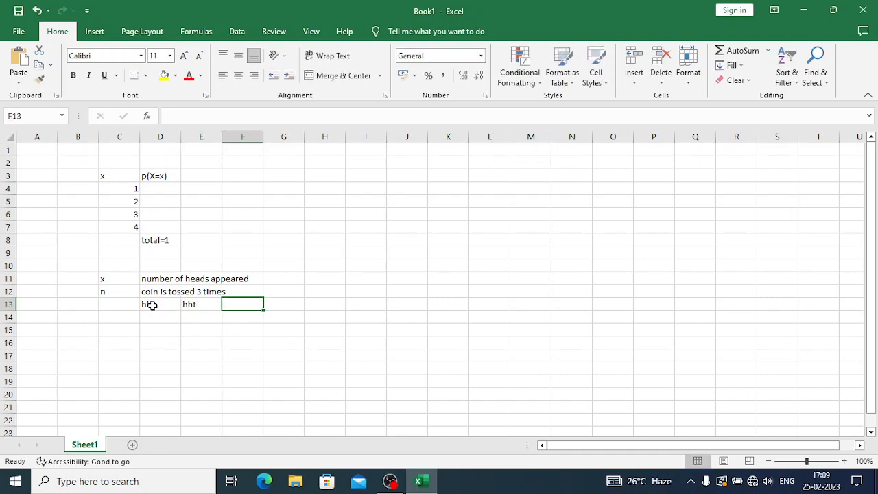
pyautogui.write('hth')
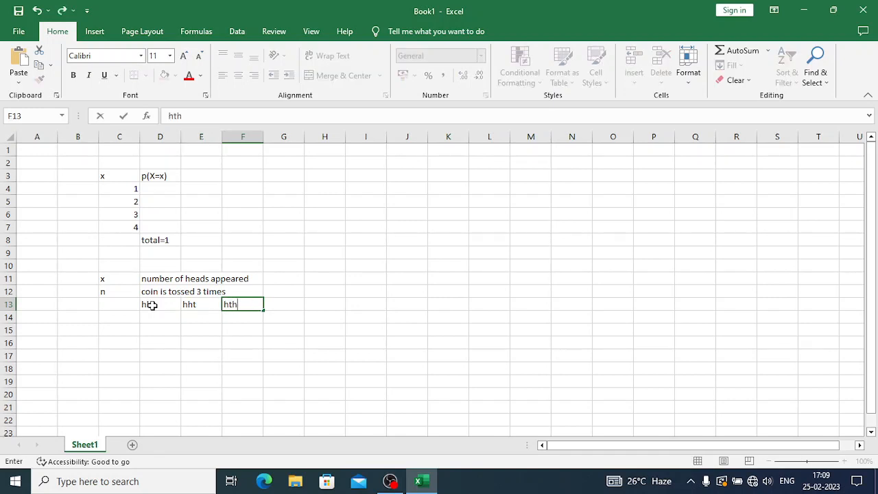
pyautogui.press('Tab')
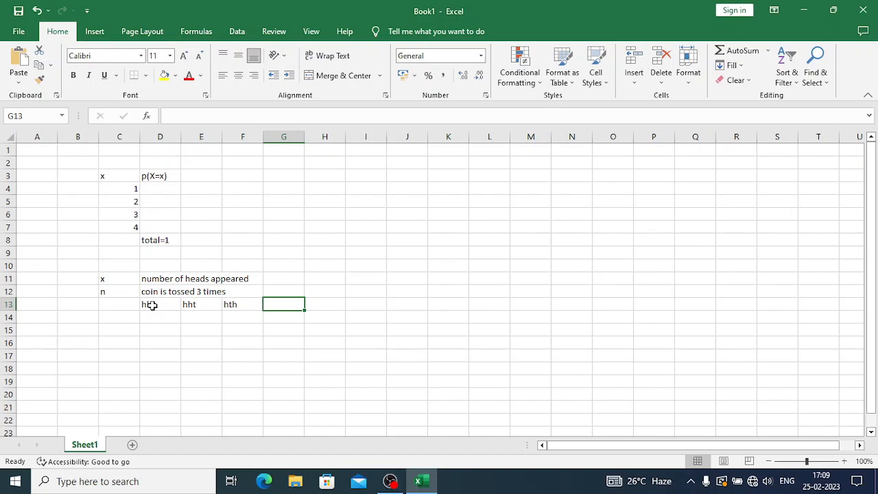
# - Replace the x values in cells C4 to C7 with 0, 1, 2 and 3
pyautogui.click(128, 193)
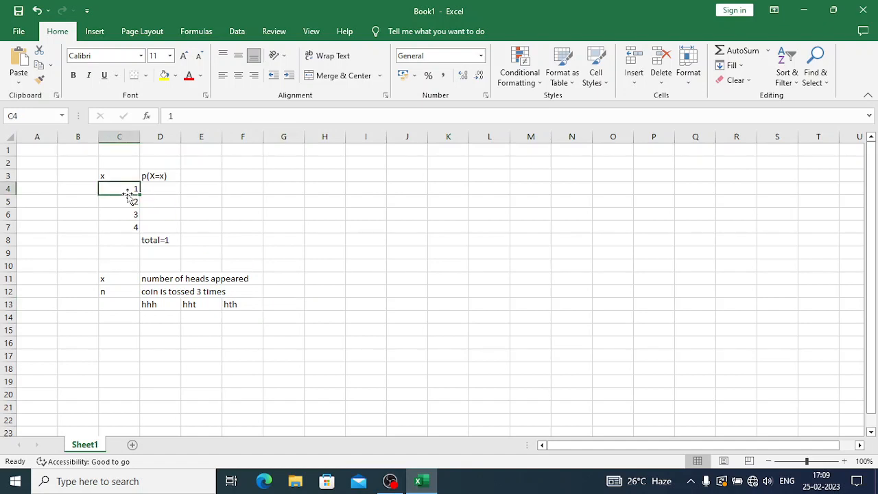
pyautogui.hotkey('shift', 'Down')
pyautogui.hotkey('shift', 'Down')
pyautogui.hotkey('shift', 'Down')
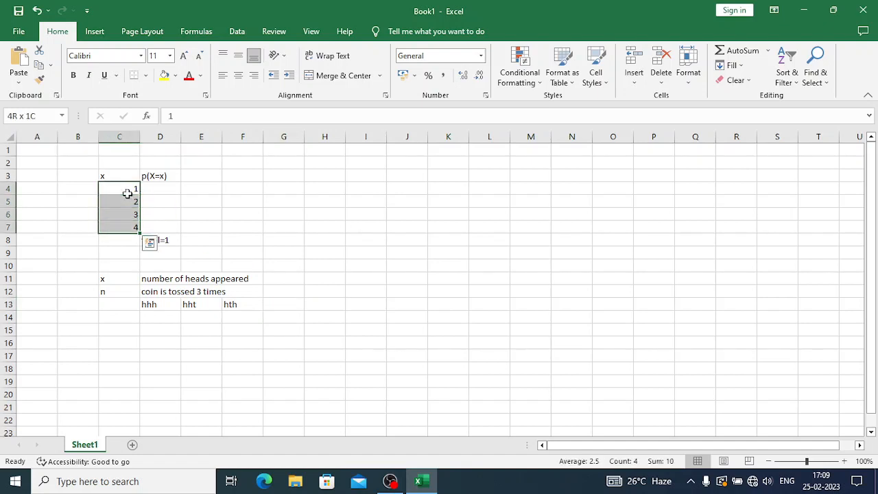
pyautogui.write('0')
pyautogui.click(130, 199)
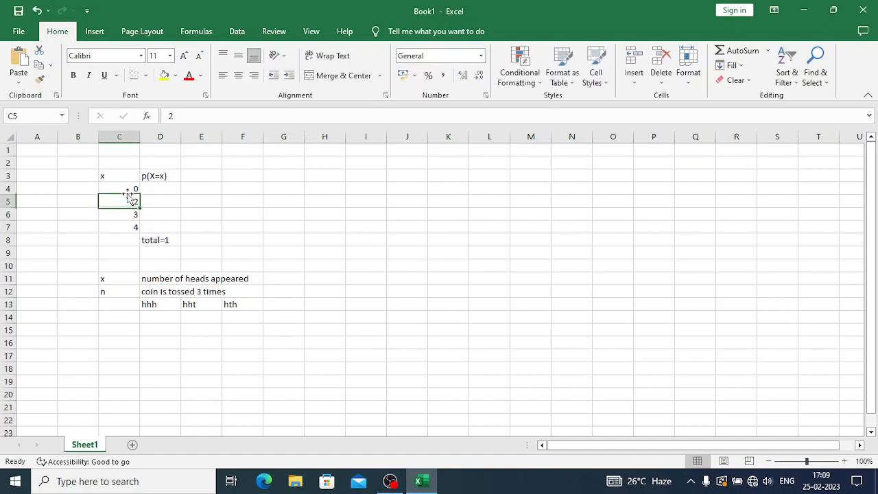
pyautogui.write('1')
pyautogui.press('Return')
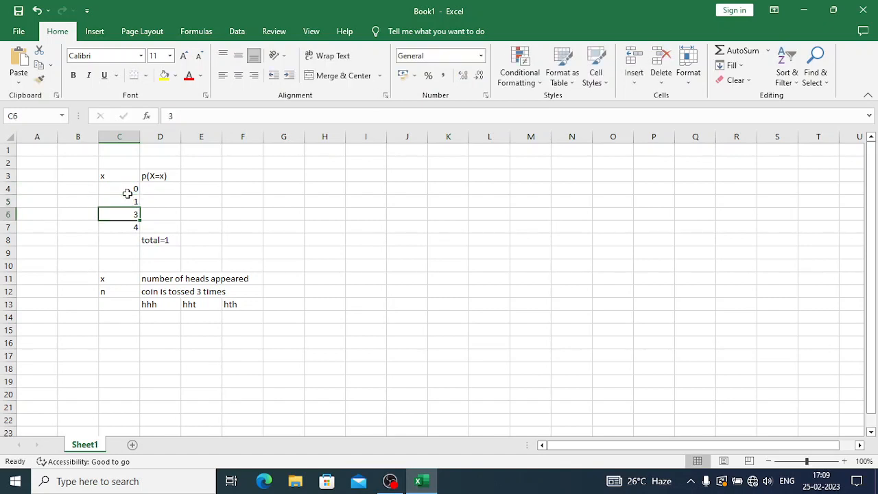
pyautogui.write('2')
pyautogui.press('Return')
pyautogui.write('3')
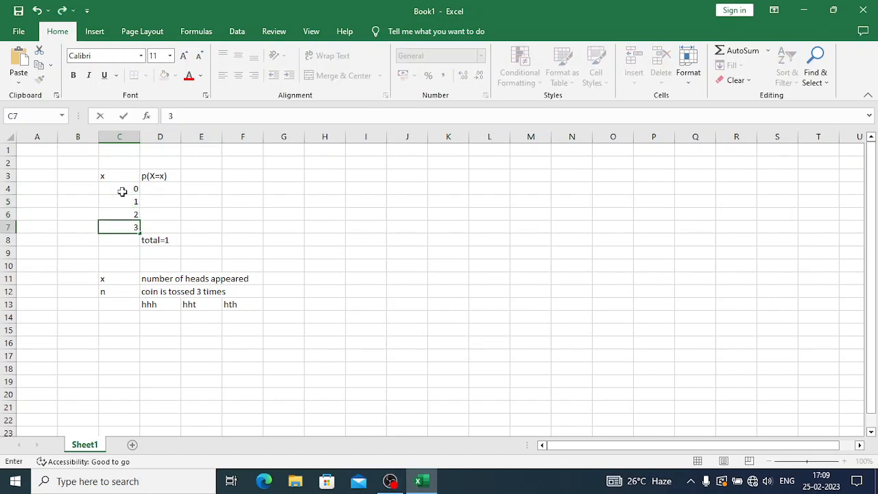
# - Label cell B4 "number of heads" and widen column B to fit the text
pyautogui.click(85, 188)
pyautogui.write('numbe')
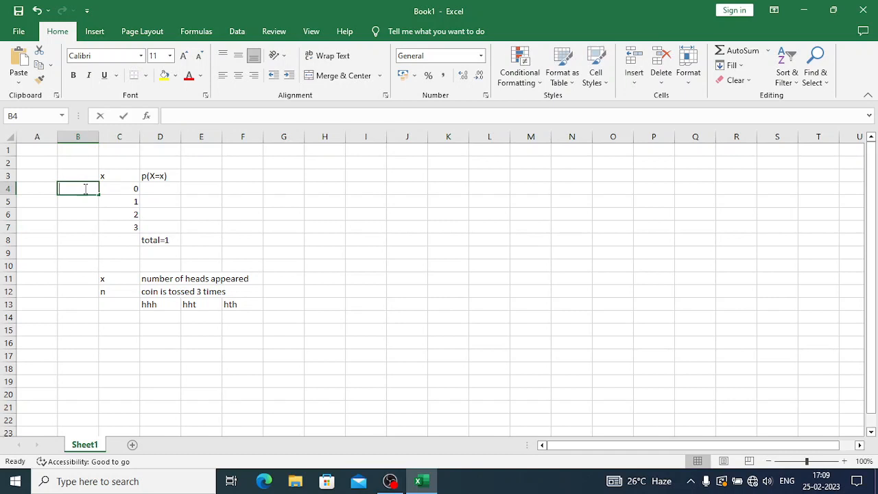
pyautogui.write('r of')
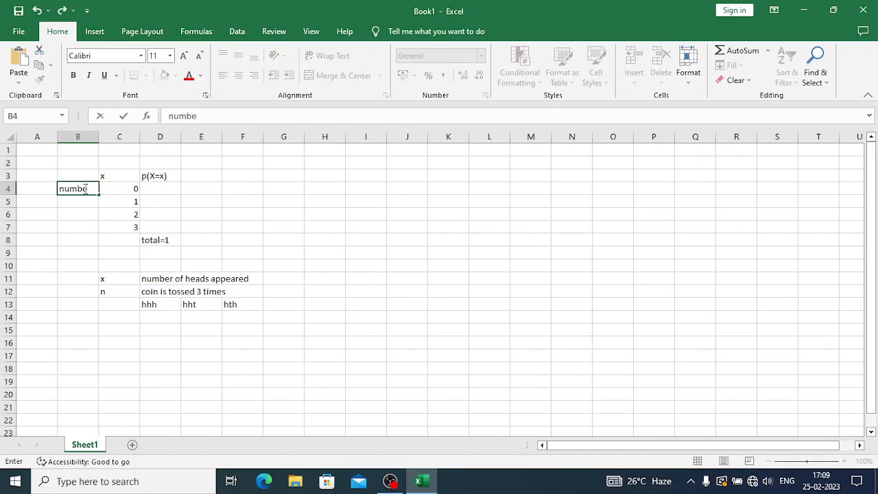
pyautogui.write(' heads')
pyautogui.click(120, 200)
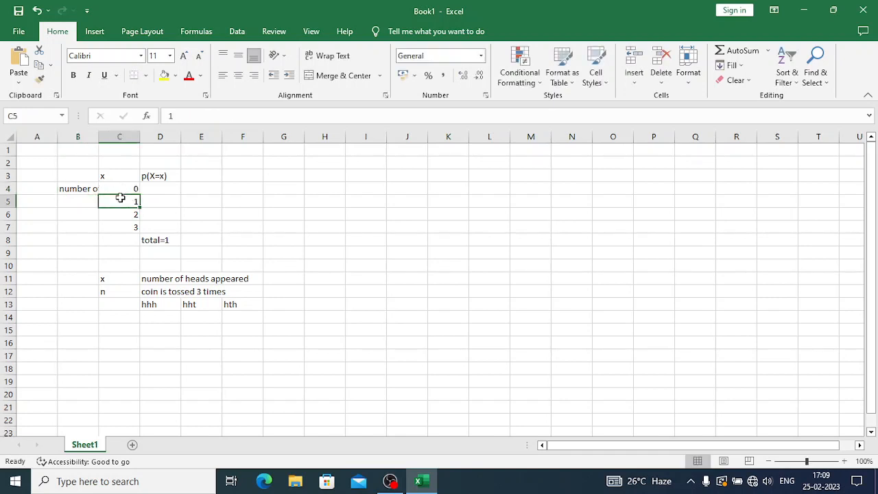
pyautogui.doubleClick(98, 137)
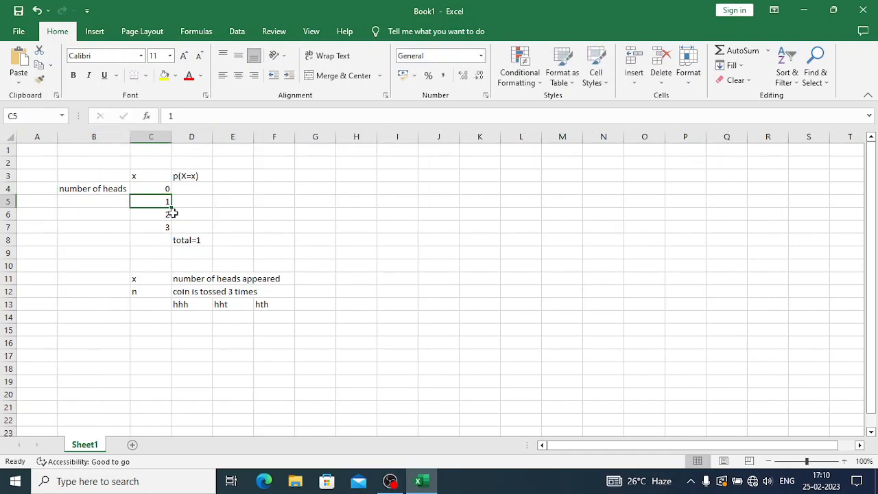
# - Enter the heading "binomial" in cell C2 above the x column
pyautogui.click(186, 189)
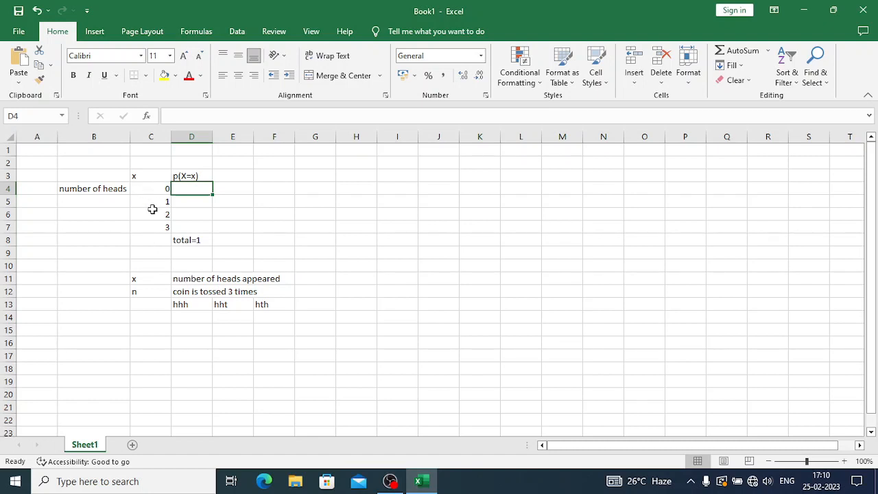
pyautogui.click(307, 276)
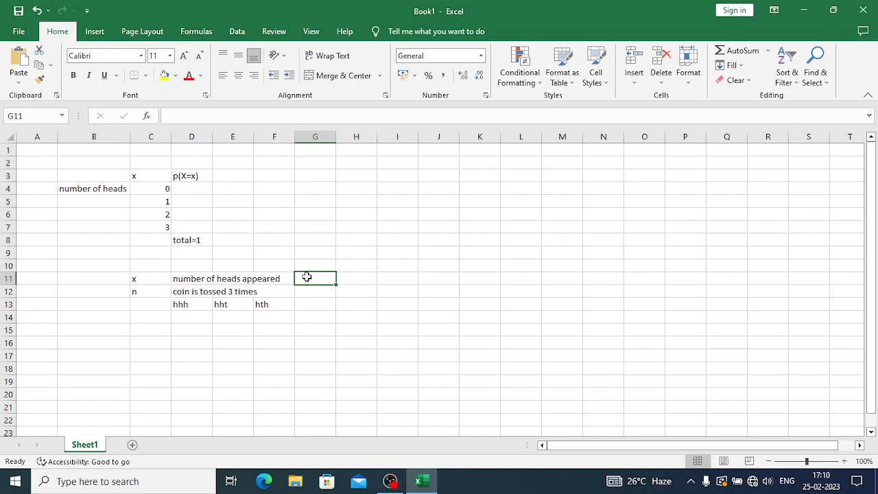
pyautogui.click(149, 159)
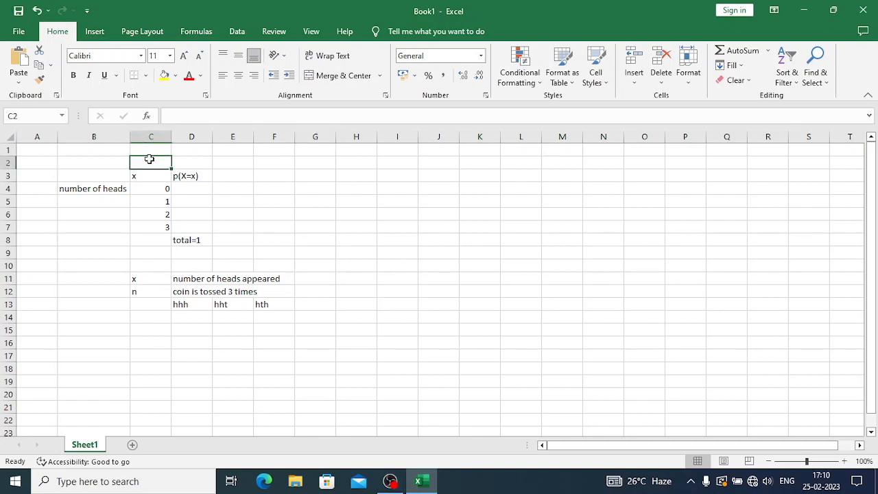
pyautogui.write('binomi')
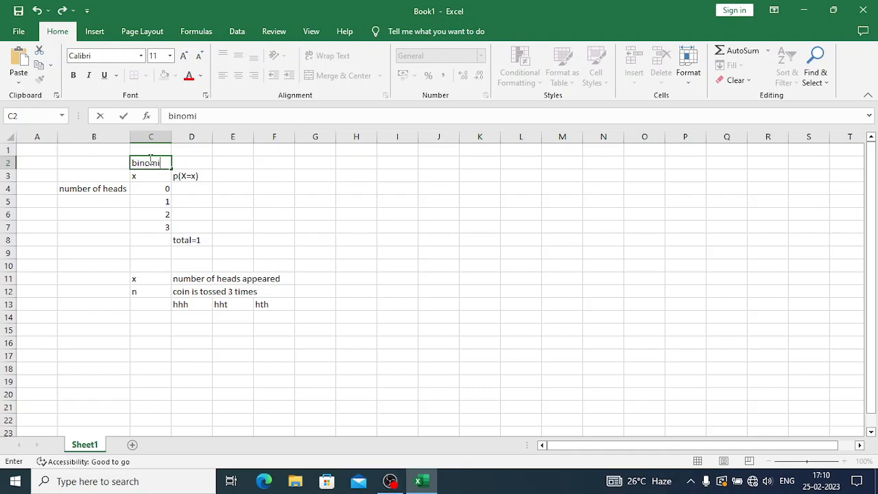
pyautogui.write('al')
pyautogui.press('F2')
# - Enter p in cell C10 and describe it in D10 as "prob(succes)"
pyautogui.click(150, 265)
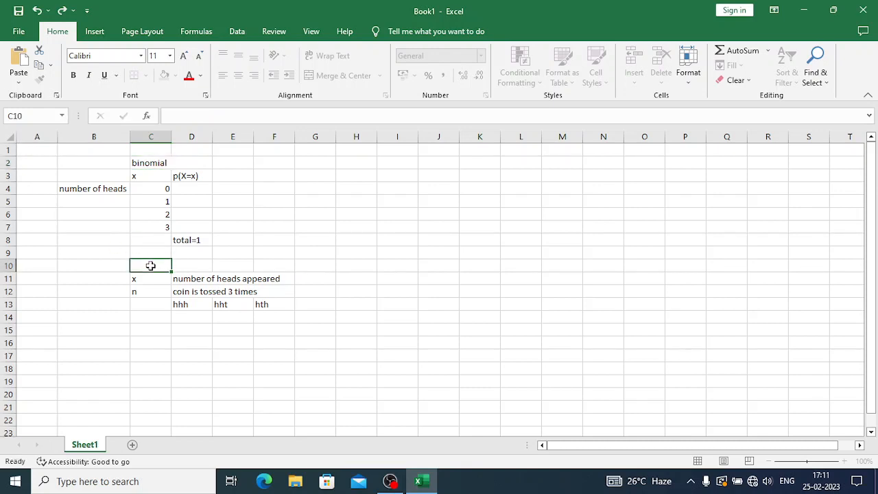
pyautogui.write('p')
pyautogui.press('Tab')
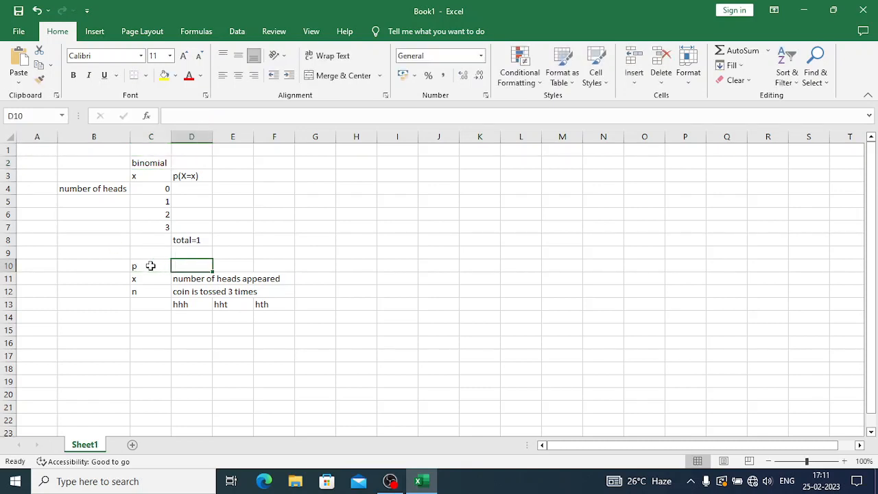
pyautogui.write('pob')
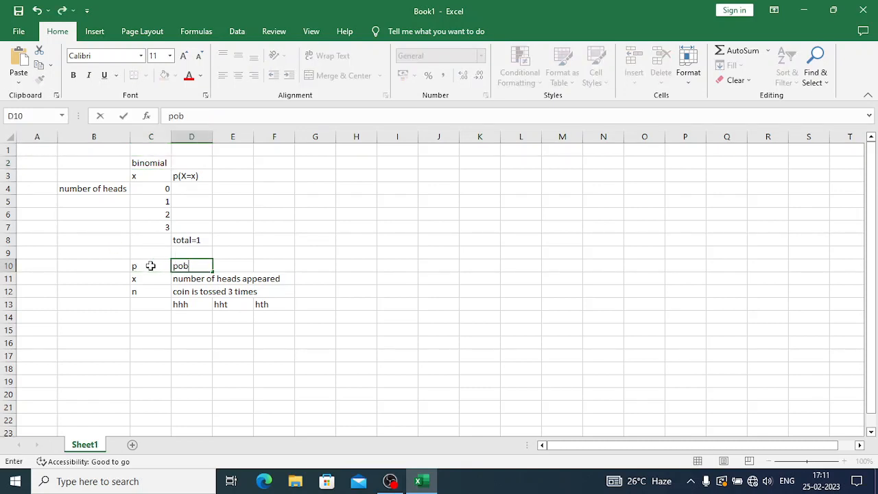
pyautogui.write('(succes)')
pyautogui.click(174, 117)
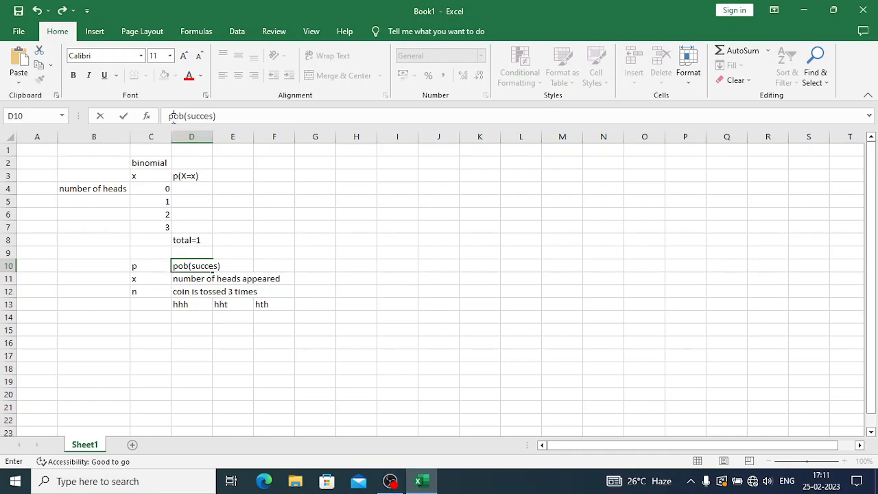
pyautogui.write('r')
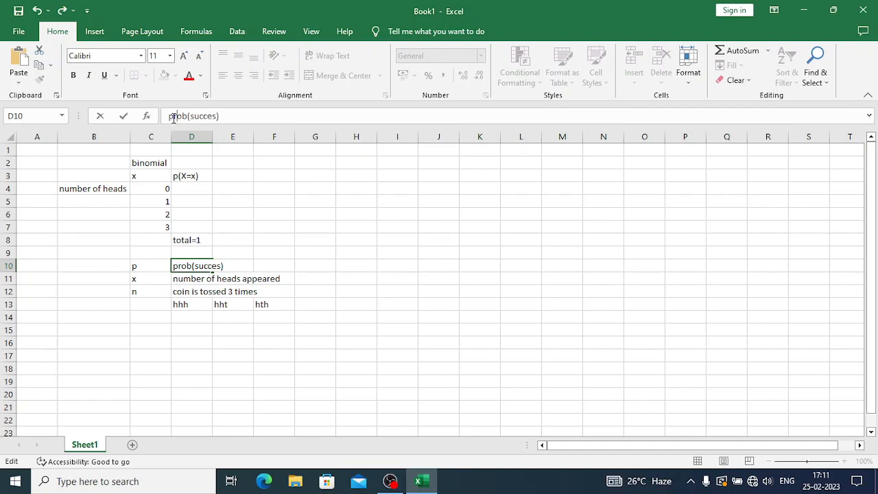
# - Enter 0.5 in cell F10 as the probability of success
pyautogui.click(272, 262)
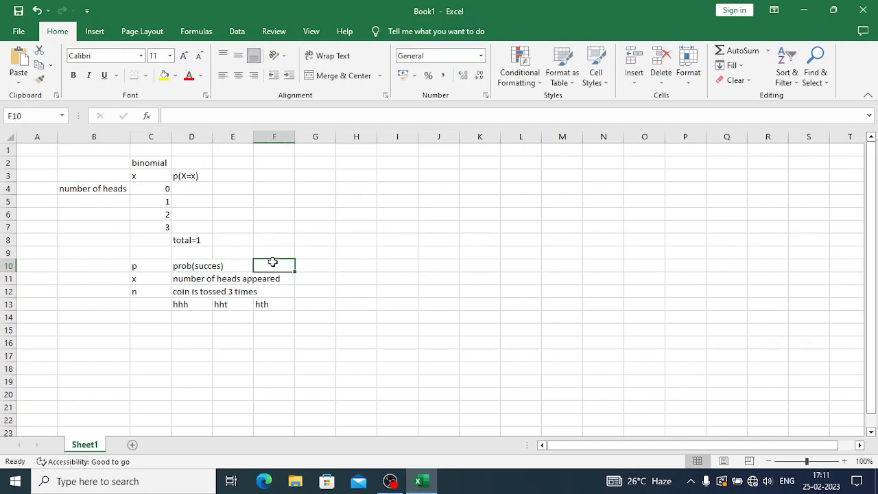
pyautogui.write('0.5')
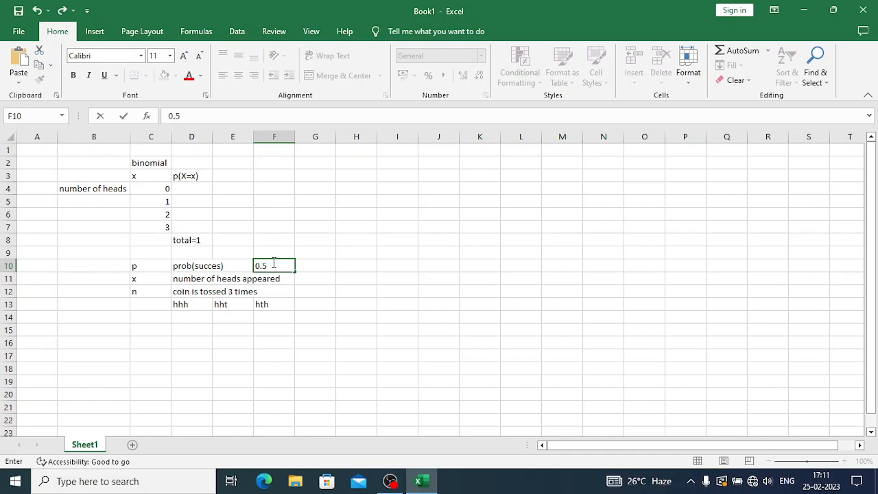
pyautogui.click(184, 176)
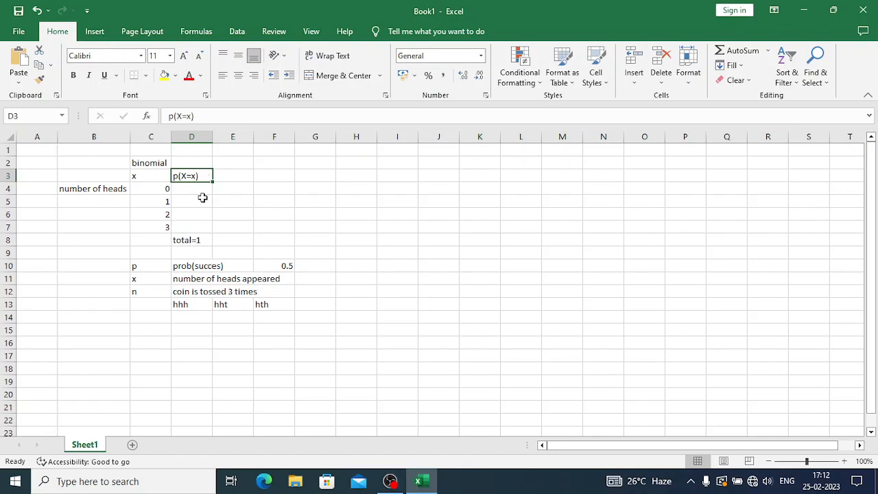
# - Insert the BINOM.DIST function in cell D4, the first cell under p(X=x)
pyautogui.click(198, 189)
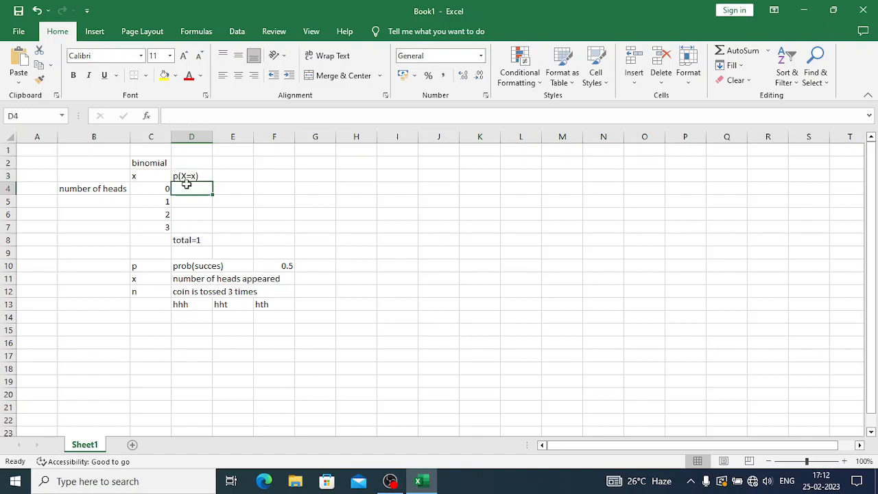
pyautogui.click(199, 32)
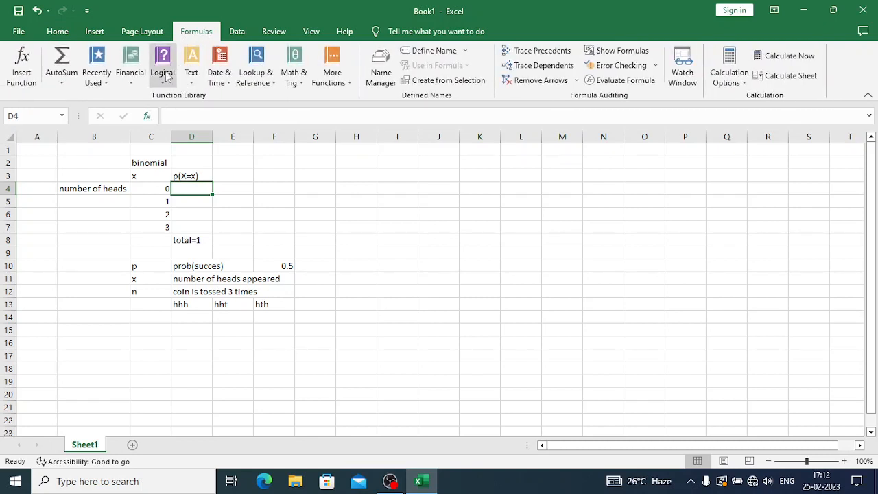
pyautogui.click(146, 116)
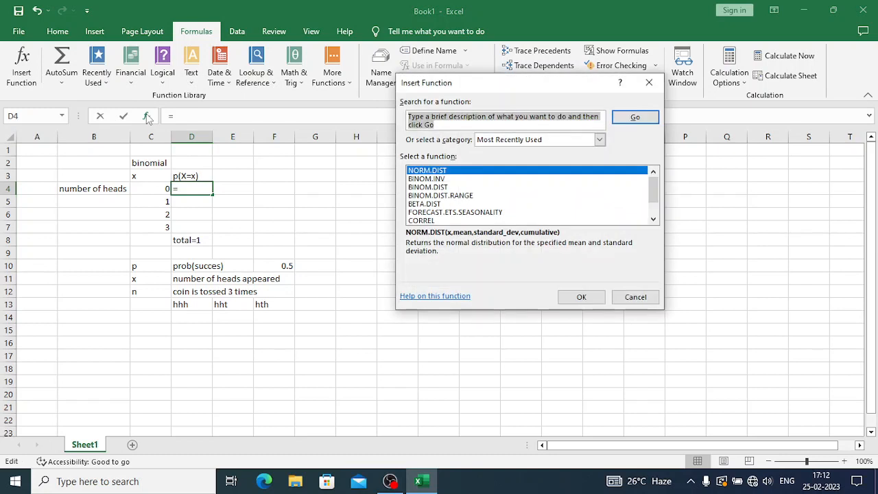
pyautogui.click(599, 140)
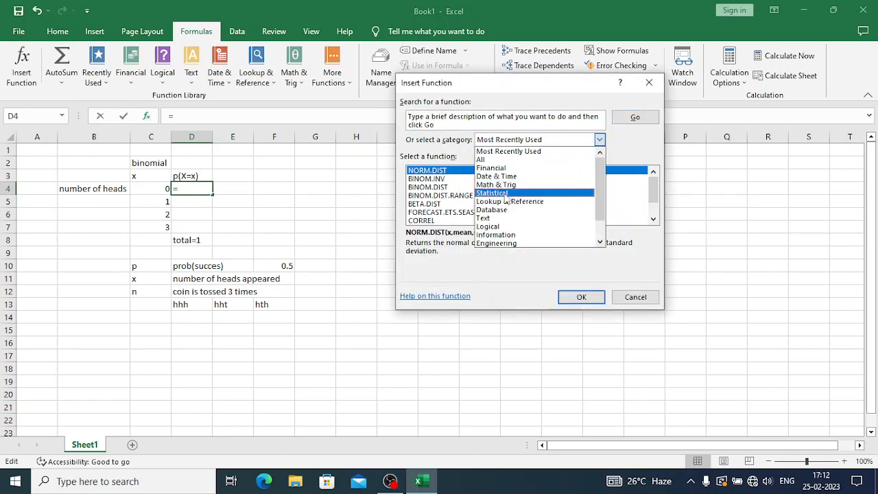
pyautogui.click(445, 188)
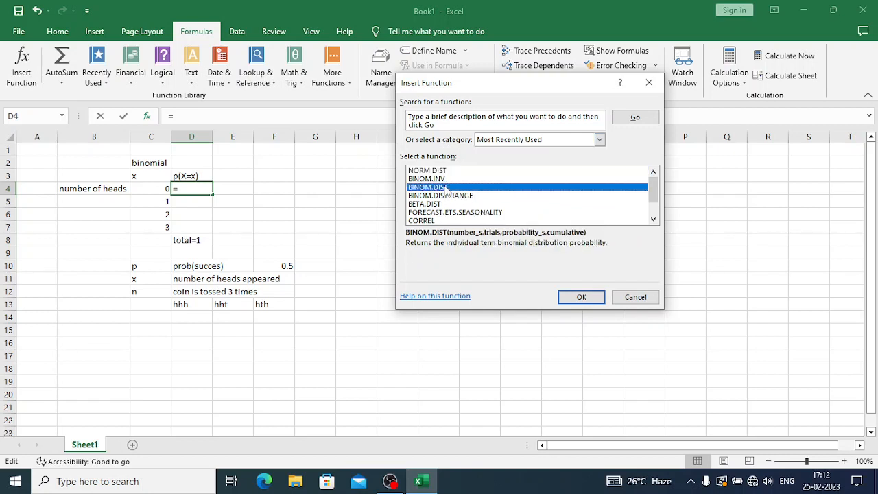
pyautogui.click(581, 297)
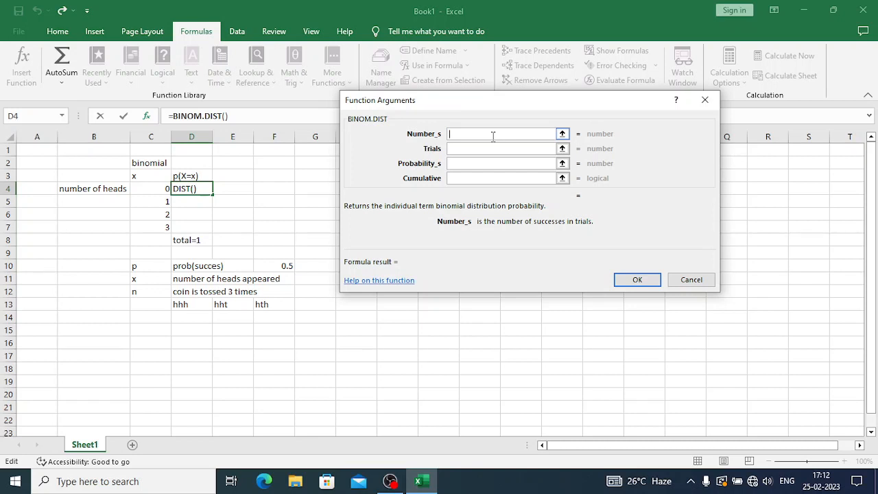
# - Set the BINOM.DIST arguments Number_s to cell C4, Trials to 3 and Probability_s to 0.5
pyautogui.click(562, 134)
pyautogui.click(155, 189)
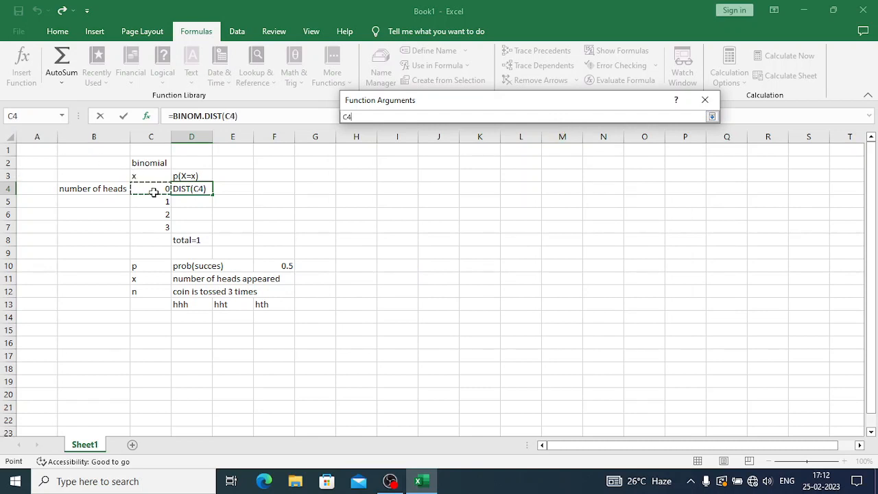
pyautogui.click(712, 117)
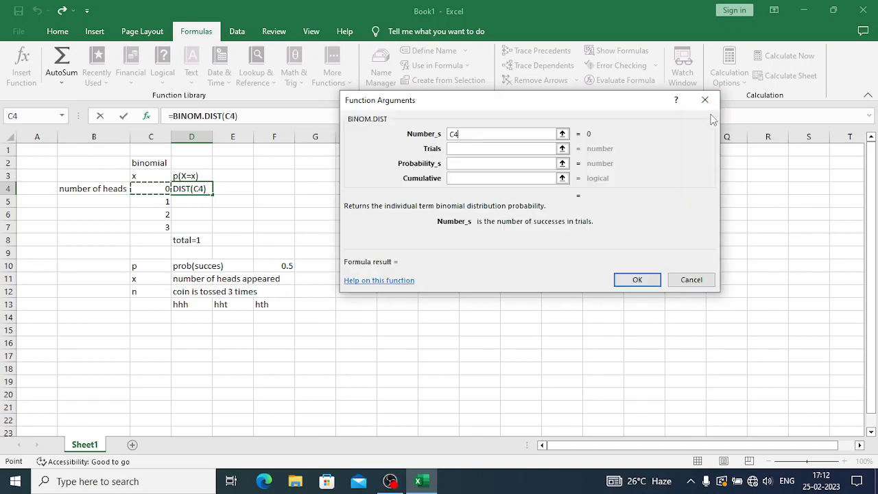
pyautogui.click(508, 150)
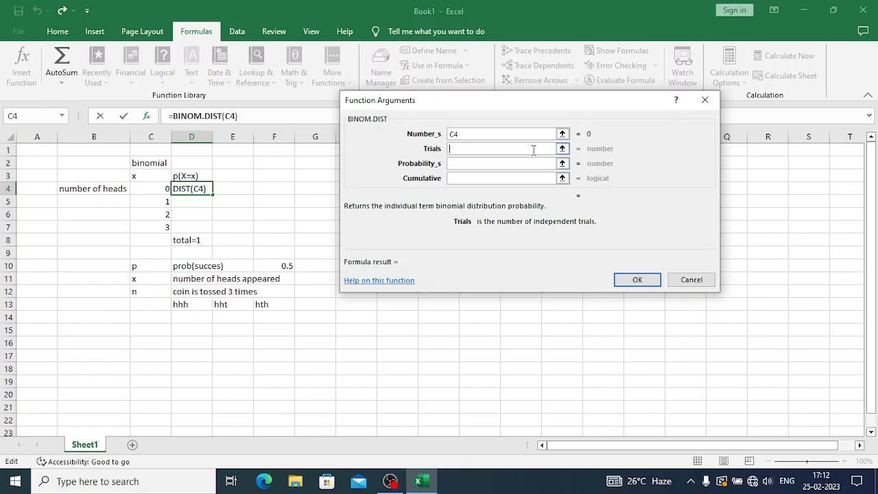
pyautogui.write('3')
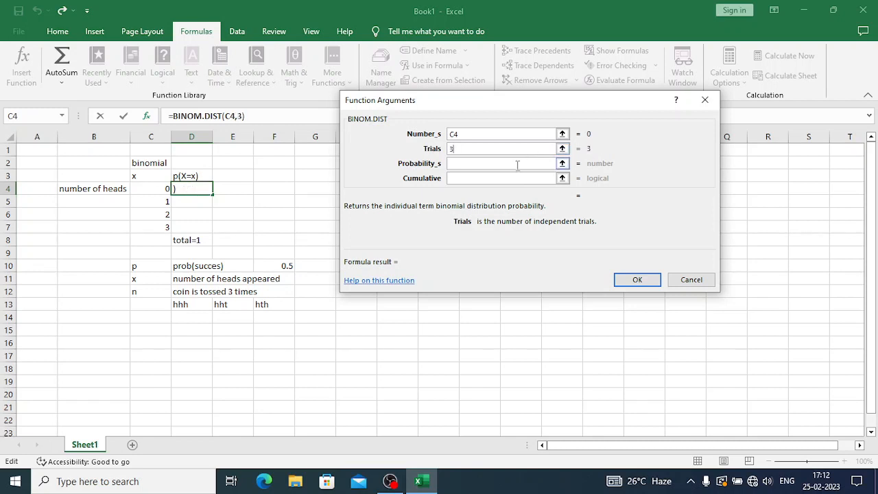
pyautogui.click(516, 164)
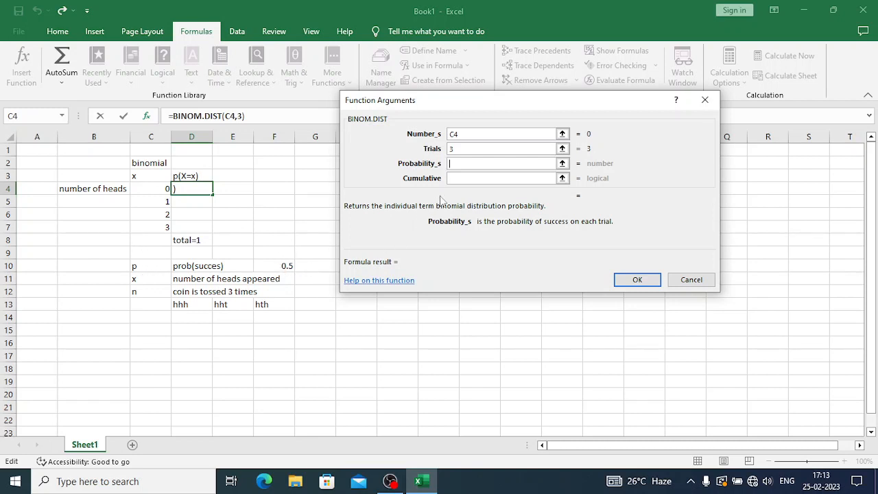
pyautogui.write('0.5')
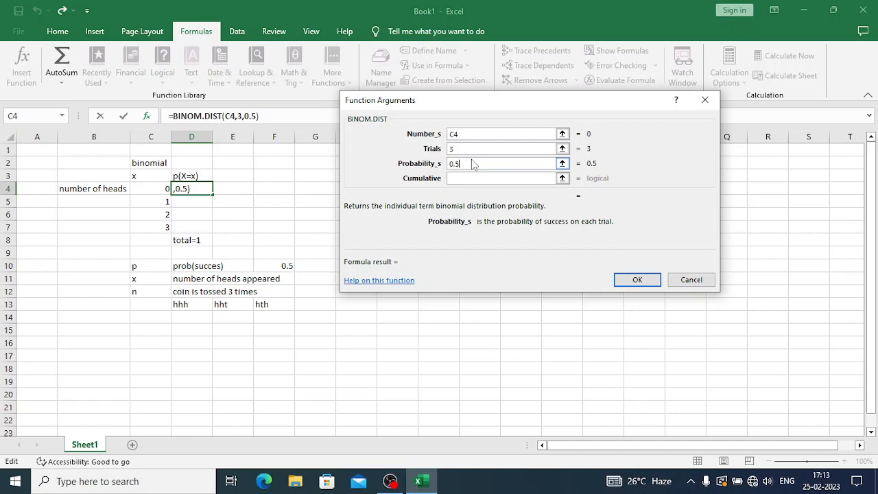
# - Set the Cumulative argument to false and complete the BINOM.DIST formula in D4
pyautogui.click(469, 179)
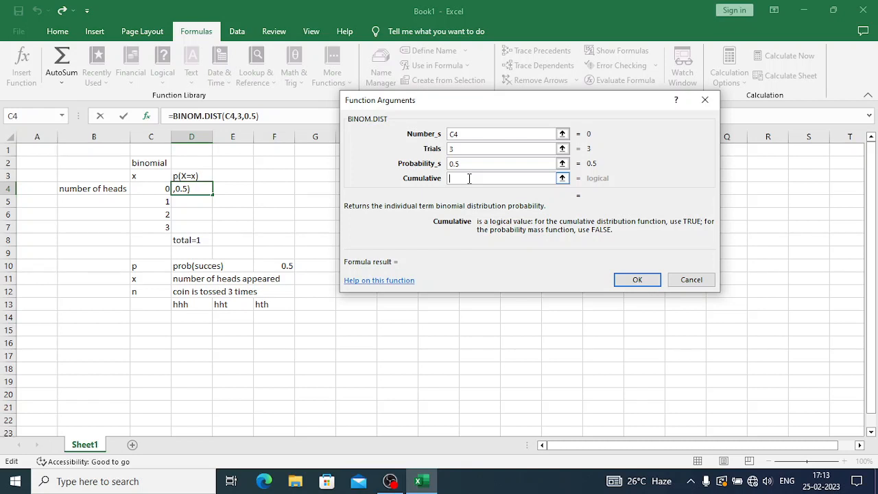
pyautogui.write('fa')
pyautogui.write('lde')
pyautogui.press('BackSpace')
pyautogui.press('BackSpace')
pyautogui.write('de')
pyautogui.press('BackSpace')
pyautogui.press('BackSpace')
pyautogui.write('se')
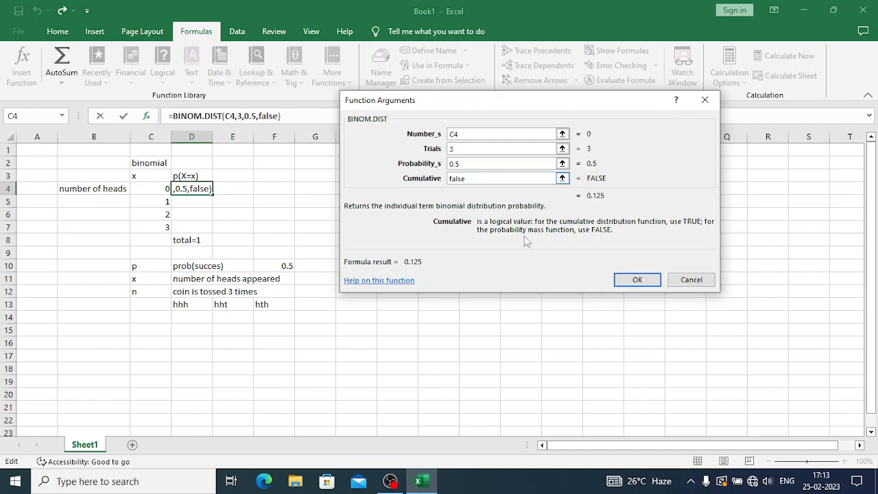
pyautogui.click(634, 279)
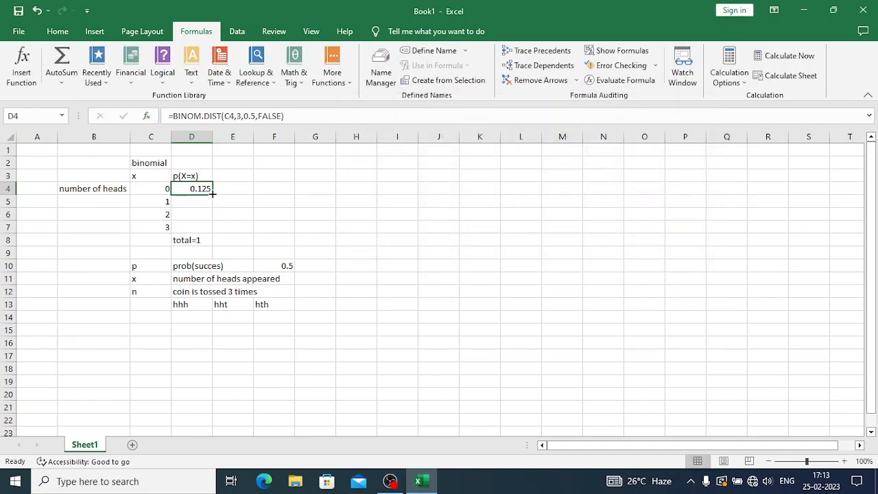
# - Fill the BINOM.DIST formula from D4 down to D7
pyautogui.moveTo(212, 194); pyautogui.dragTo(214, 233)
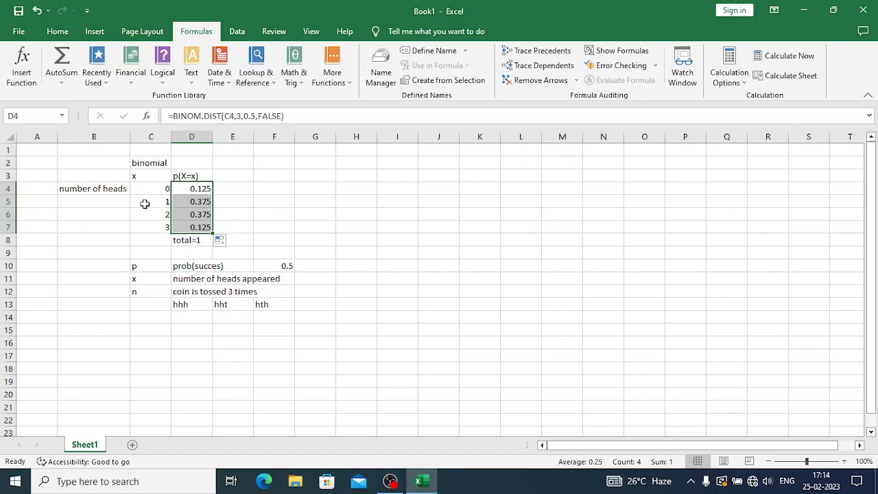
pyautogui.click(300, 207)
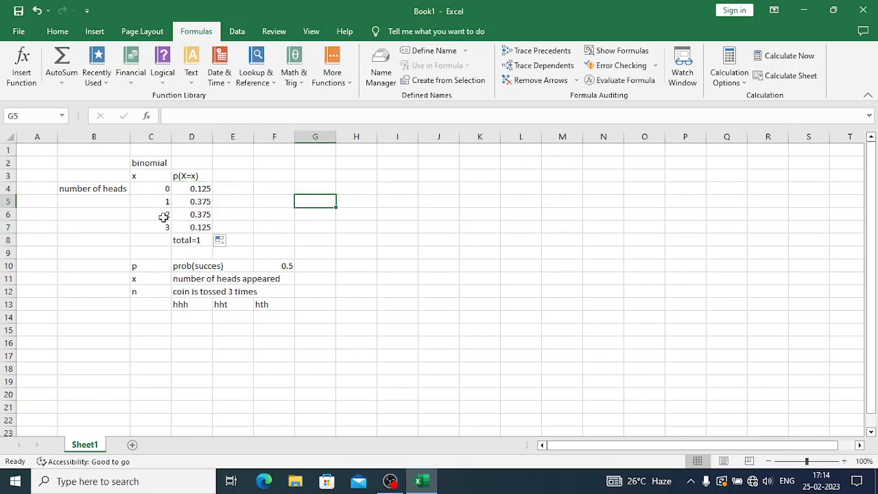
# - Replace the total in cell D8 with an AutoSum of the probabilities in D4:D7
pyautogui.click(200, 241)
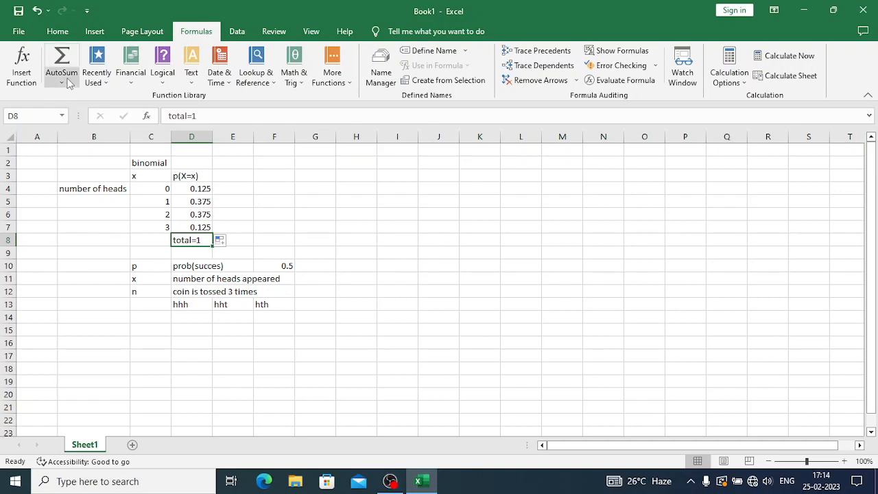
pyautogui.click(62, 57)
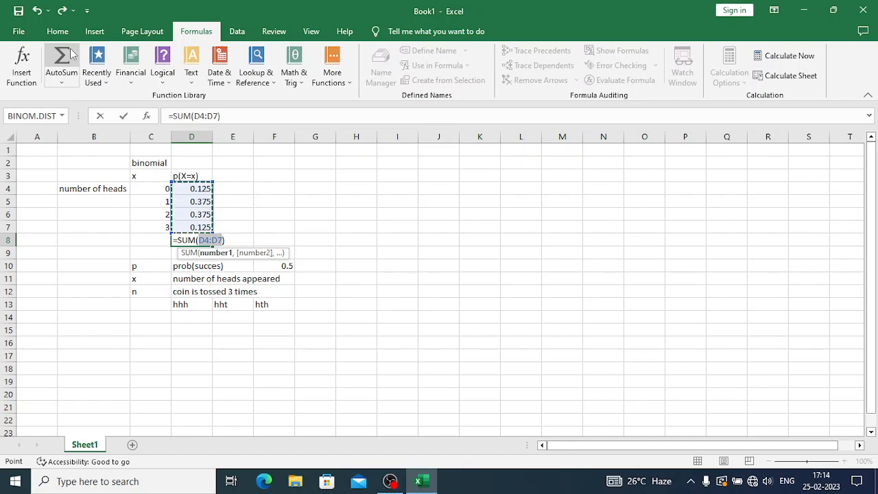
pyautogui.press('Return')
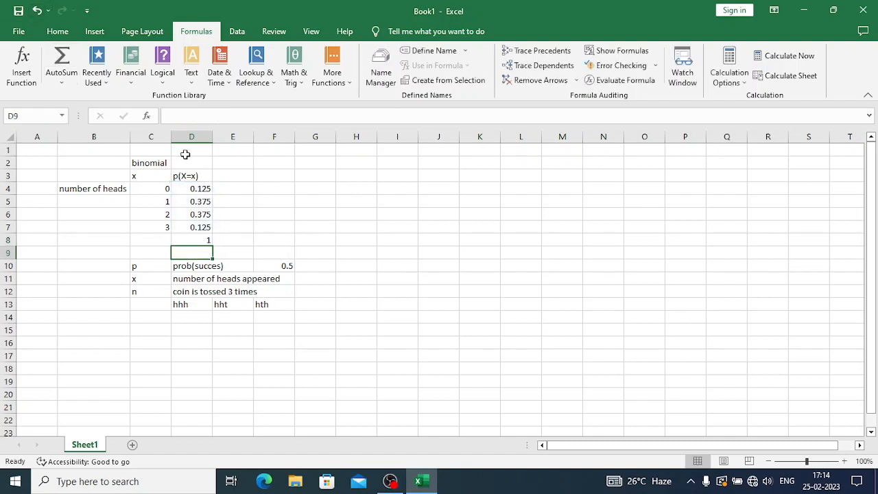
pyautogui.click(204, 242)
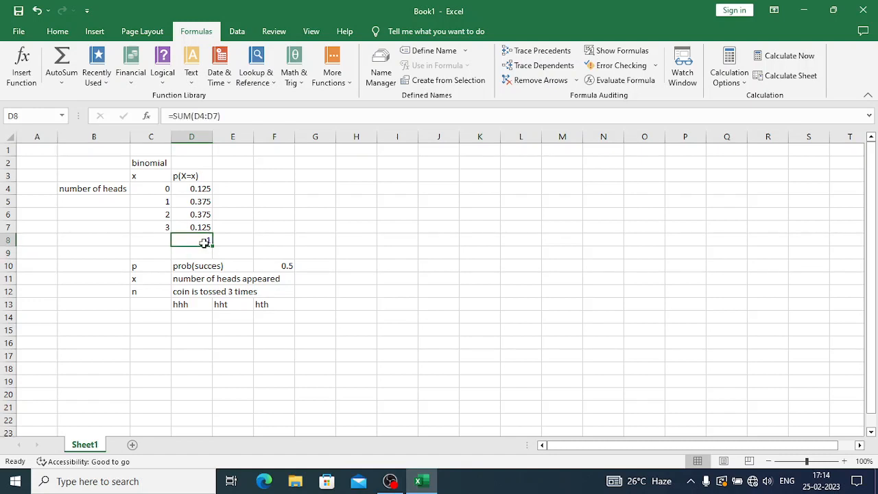
# - Enter the formula =1/8 in cell E4 beside the probability of zero heads
pyautogui.click(158, 189)
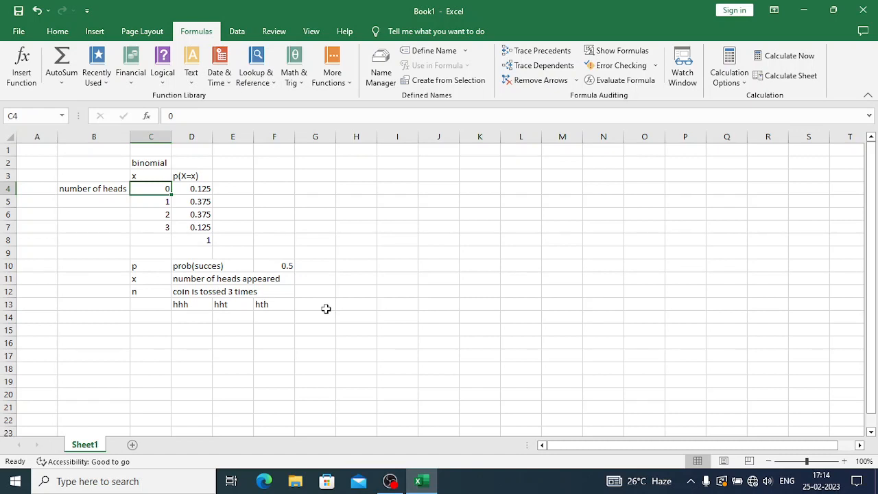
pyautogui.click(245, 186)
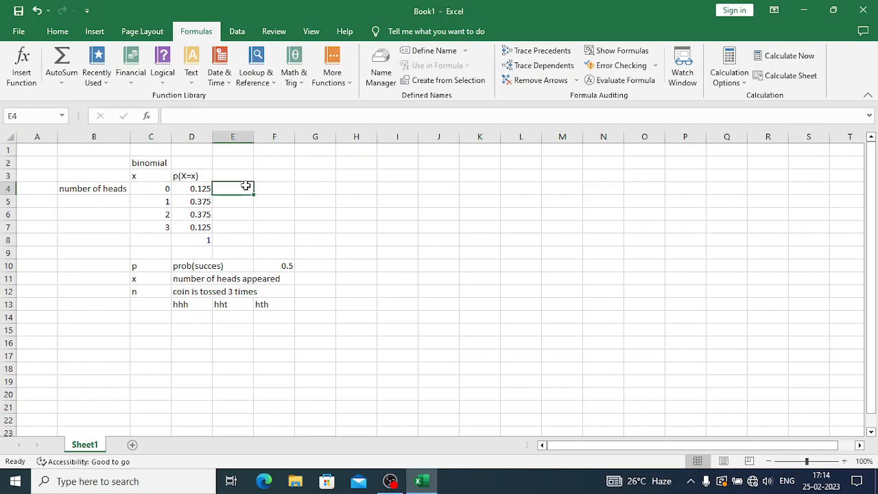
pyautogui.write('=')
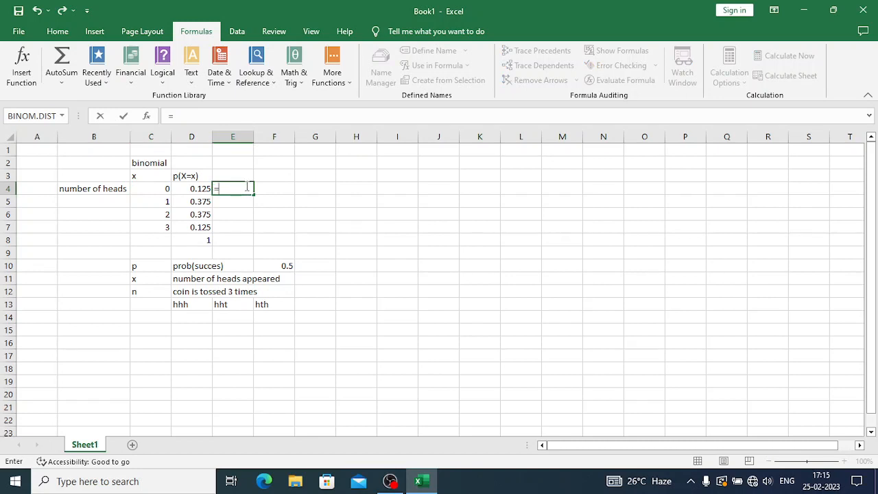
pyautogui.write('1/8')
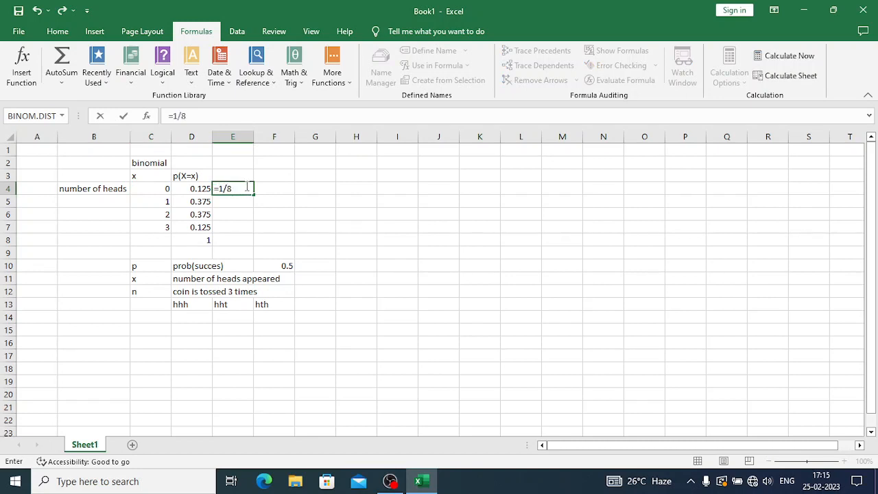
pyautogui.press('Return')
pyautogui.click(277, 203)
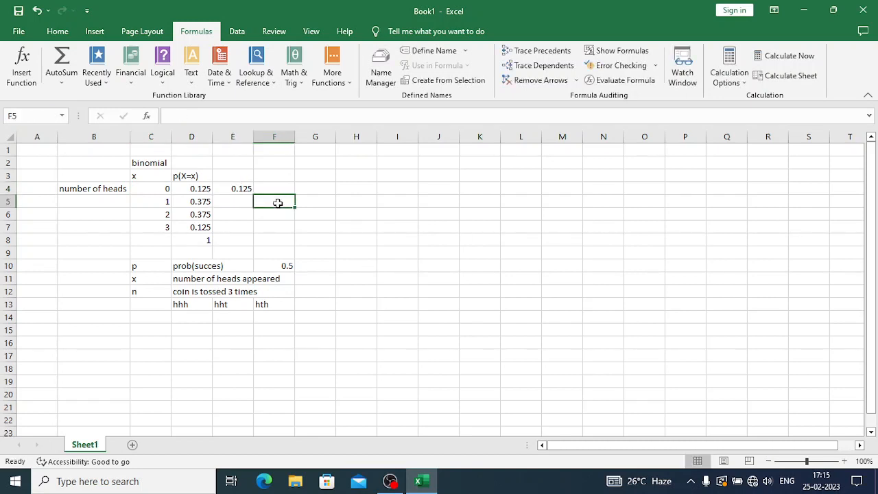
# - Enter 3/8 in cell E5 beside the probability of one head
pyautogui.click(235, 201)
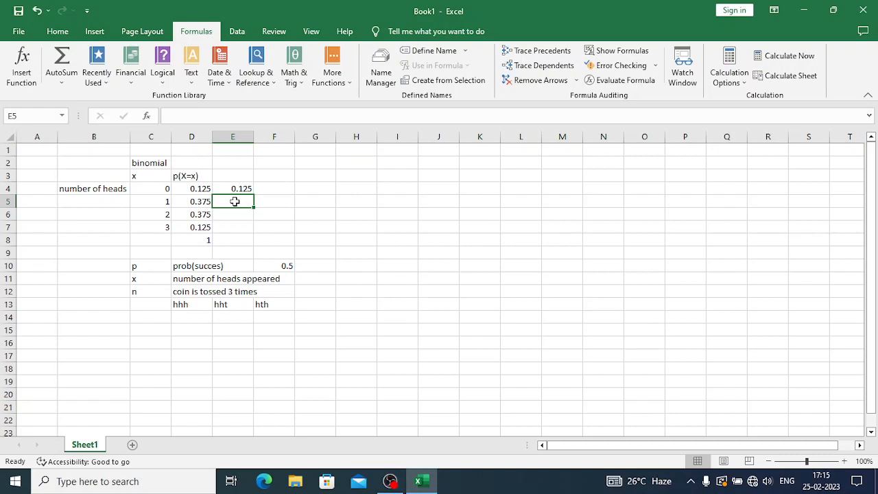
pyautogui.write('2')
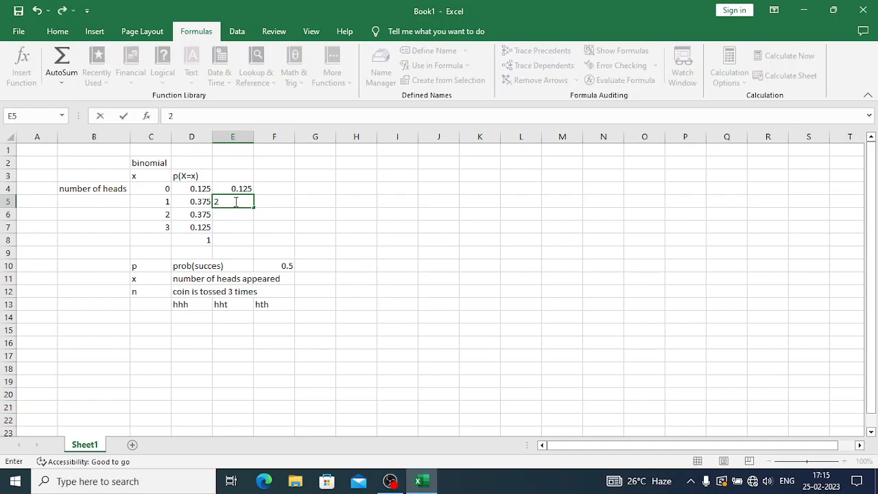
pyautogui.write('/')
pyautogui.press('BackSpace')
pyautogui.press('BackSpace')
pyautogui.write('3')
pyautogui.write('/')
pyautogui.write('8')
pyautogui.press('Return')
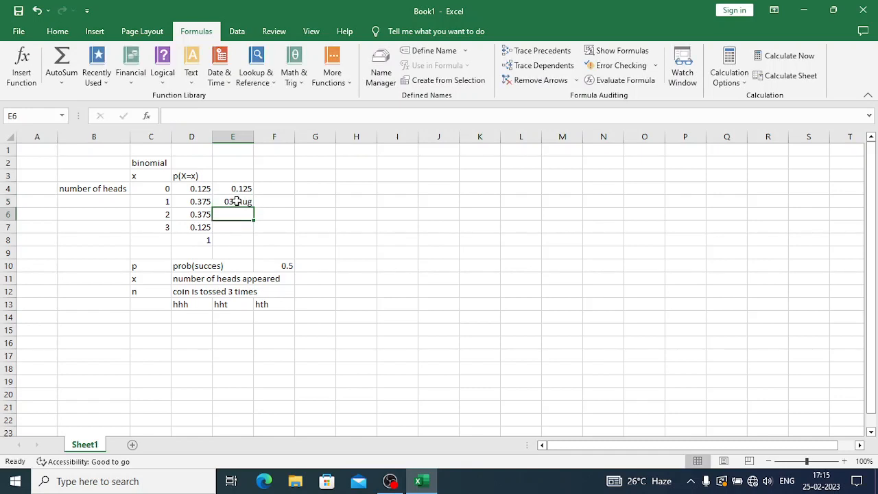
# - Clear the entry from cell E5
pyautogui.click(234, 201)
pyautogui.click(216, 114)
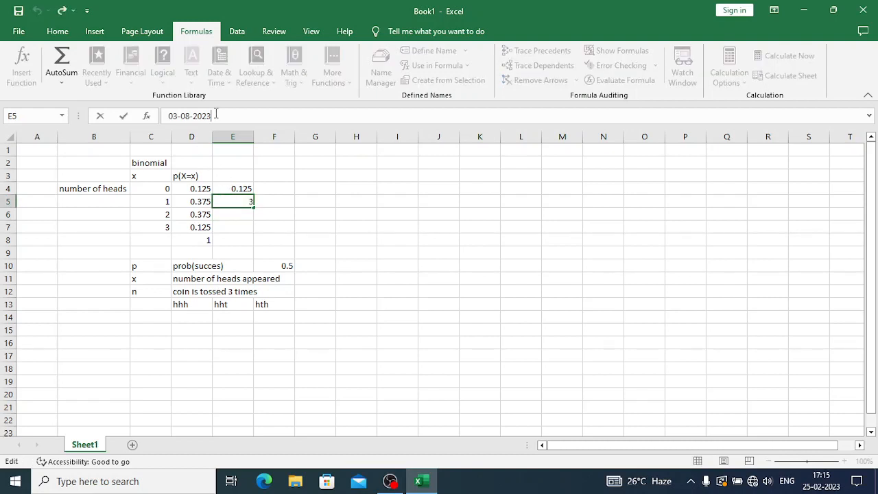
pyautogui.press('BackSpace')
pyautogui.press('BackSpace')
pyautogui.press('BackSpace')
pyautogui.press('BackSpace')
pyautogui.press('BackSpace')
pyautogui.press('BackSpace')
pyautogui.press('BackSpace')
pyautogui.press('BackSpace')
pyautogui.press('BackSpace')
pyautogui.press('BackSpace')
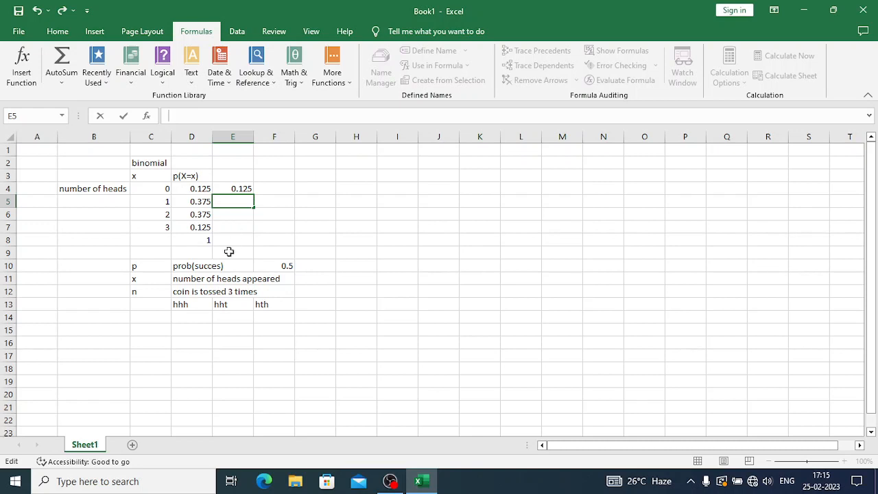
pyautogui.click(197, 201)
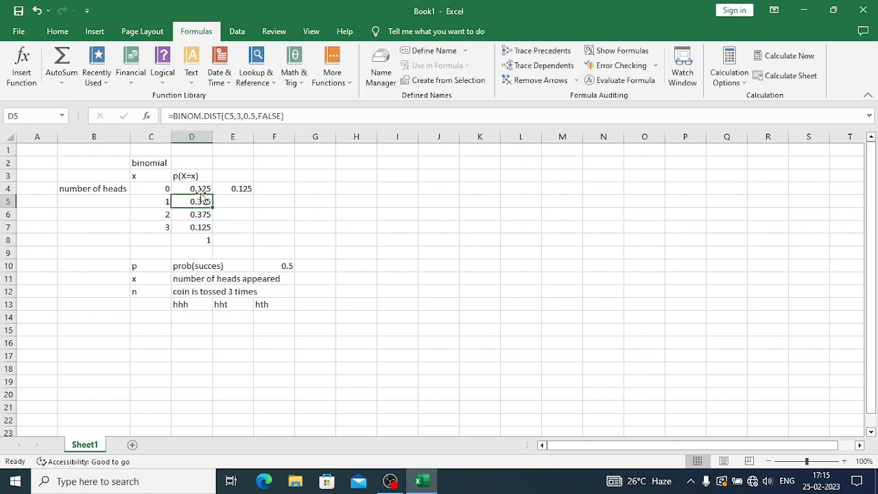
# - Delete the =1/8 formula from cell E4 and check the BINOM.DIST formula in D4
pyautogui.click(198, 189)
pyautogui.click(232, 189)
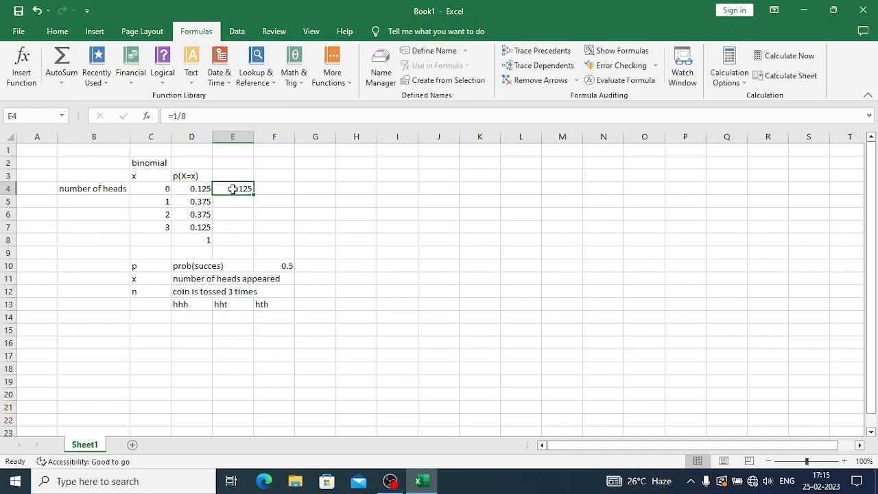
pyautogui.press('BackSpace')
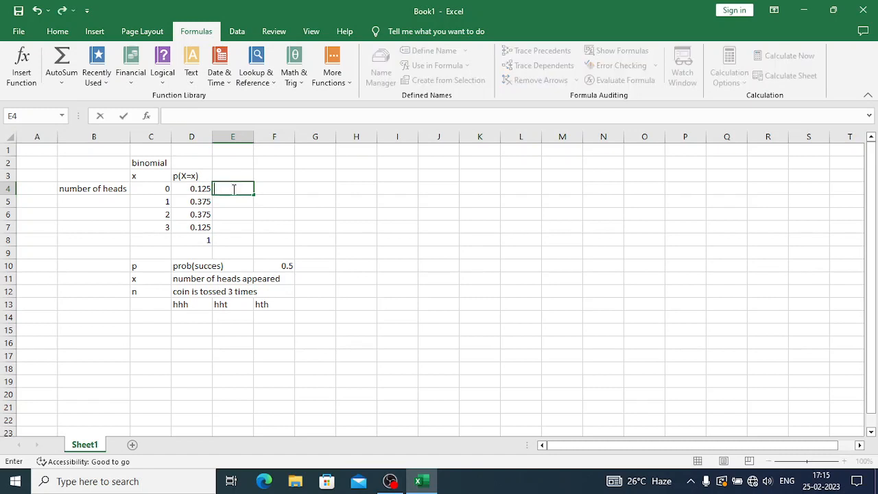
pyautogui.click(190, 189)
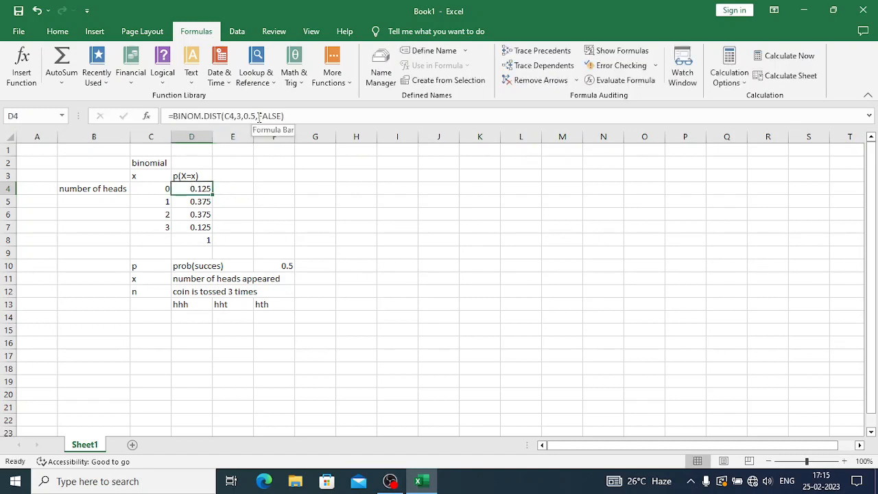
# - Insert the BINOM.DIST function in cell E4 with Number_s set to cell C4
pyautogui.click(243, 190)
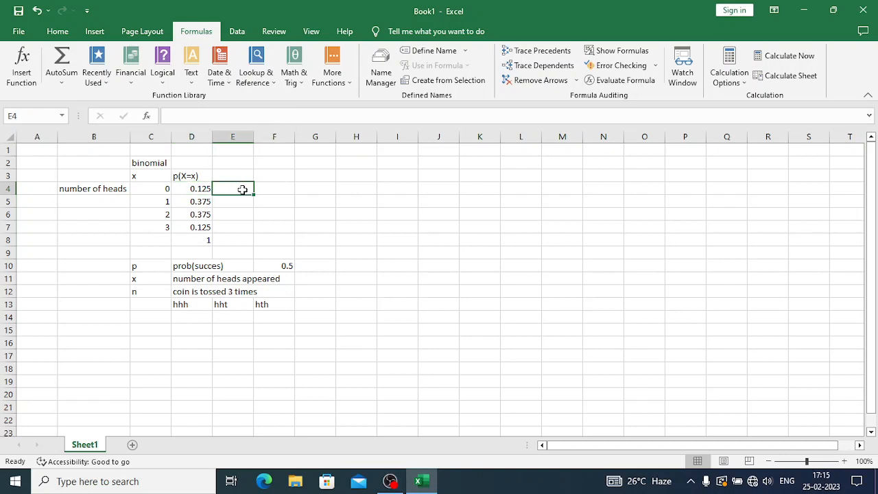
pyautogui.write('=')
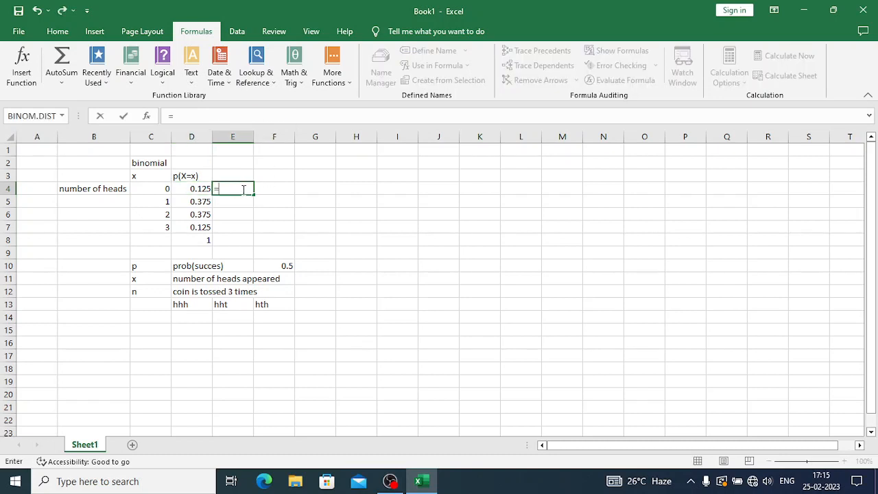
pyautogui.click(106, 81)
pyautogui.click(118, 90)
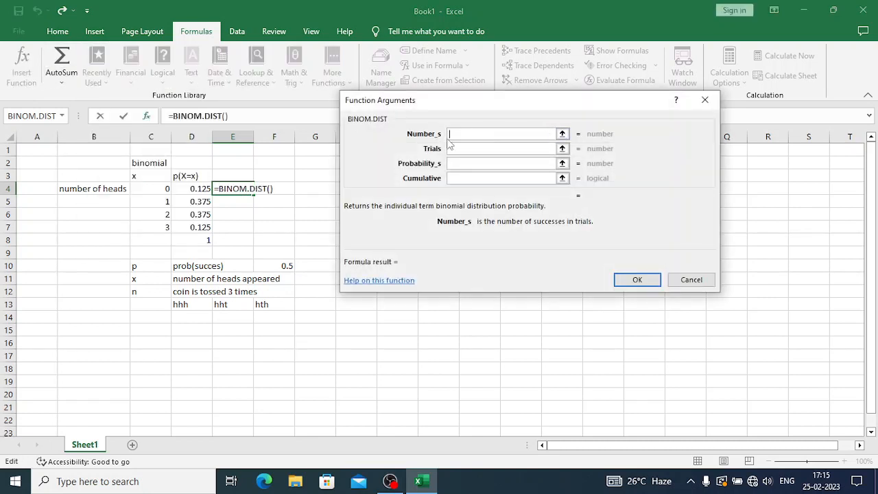
pyautogui.click(562, 134)
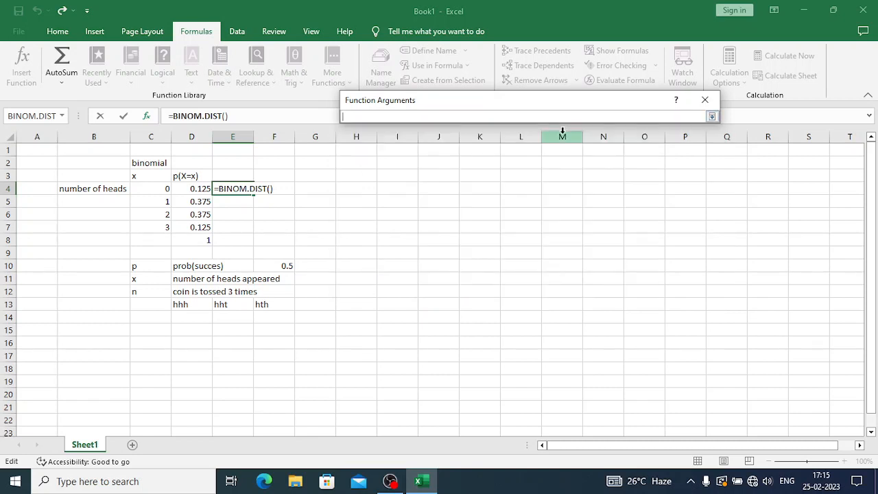
pyautogui.click(154, 189)
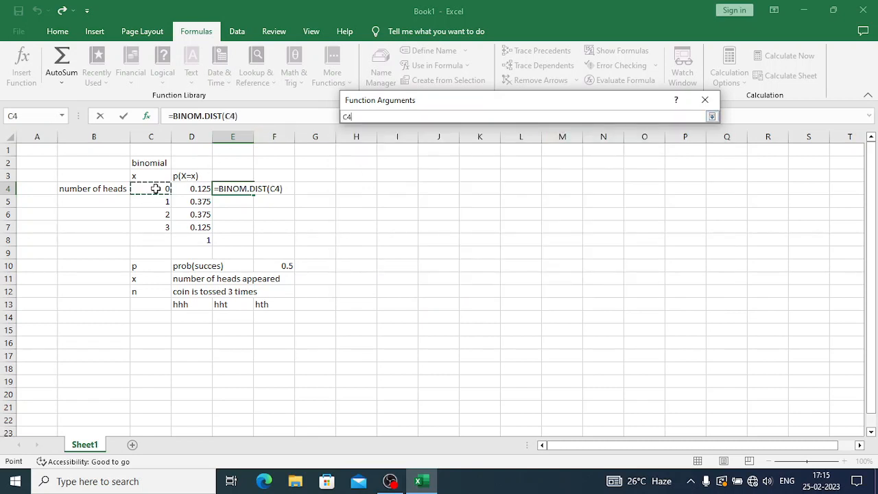
pyautogui.click(712, 117)
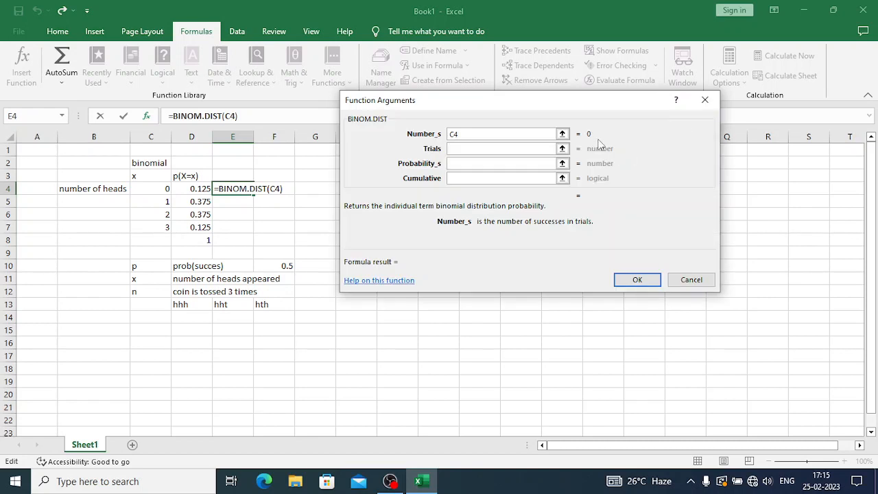
# - Set Trials to 3, Probability_s to 0.5 and Cumulative to true, and complete the BINOM.DIST formula in E4
pyautogui.click(510, 146)
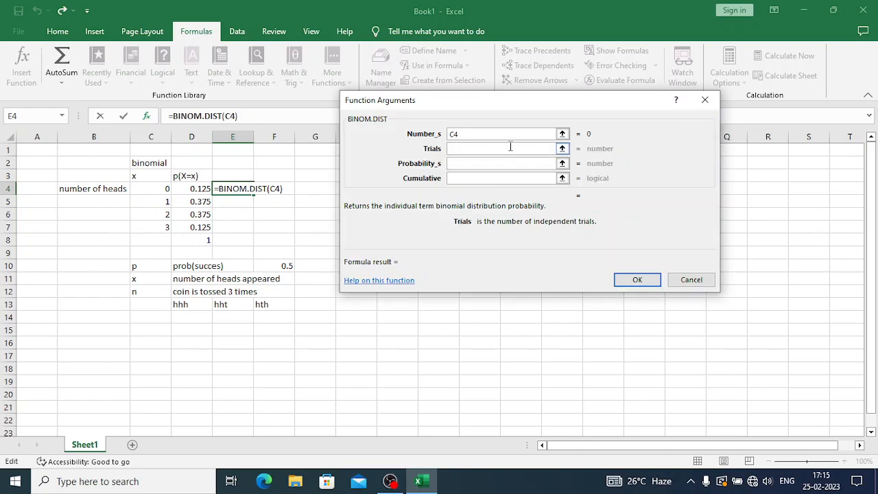
pyautogui.write('3')
pyautogui.click(508, 162)
pyautogui.write('0.5')
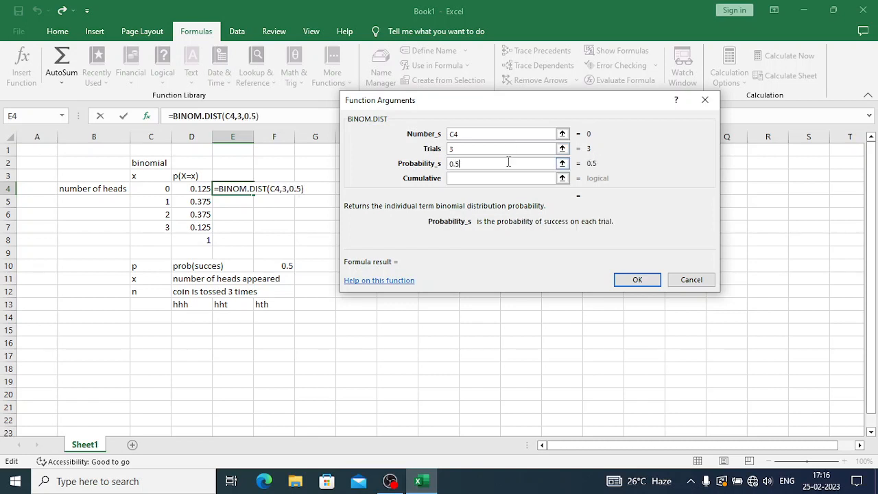
pyautogui.click(498, 177)
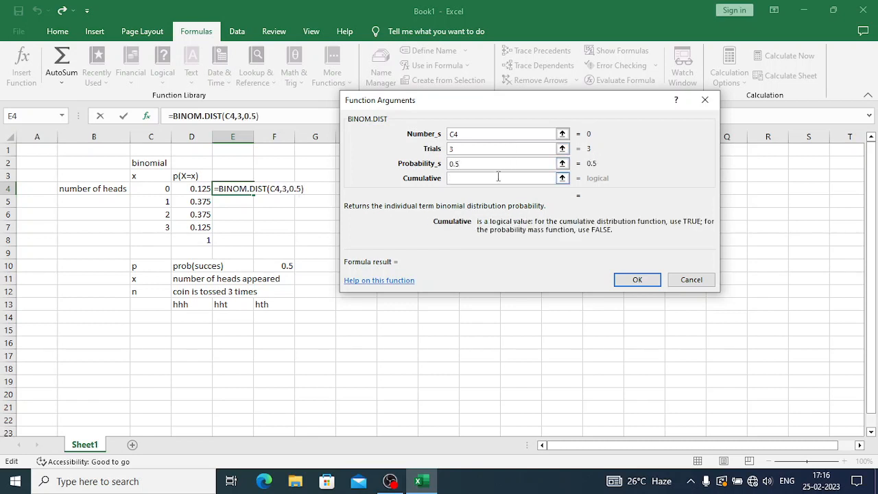
pyautogui.write('true')
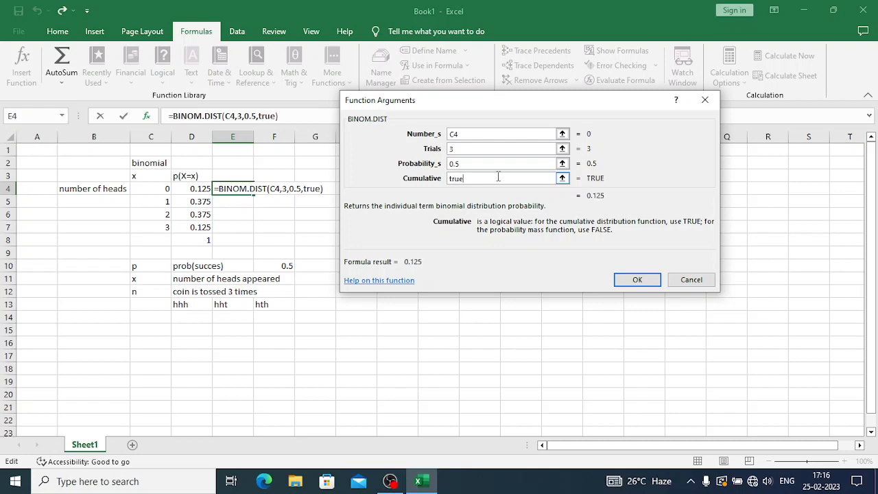
pyautogui.click(637, 280)
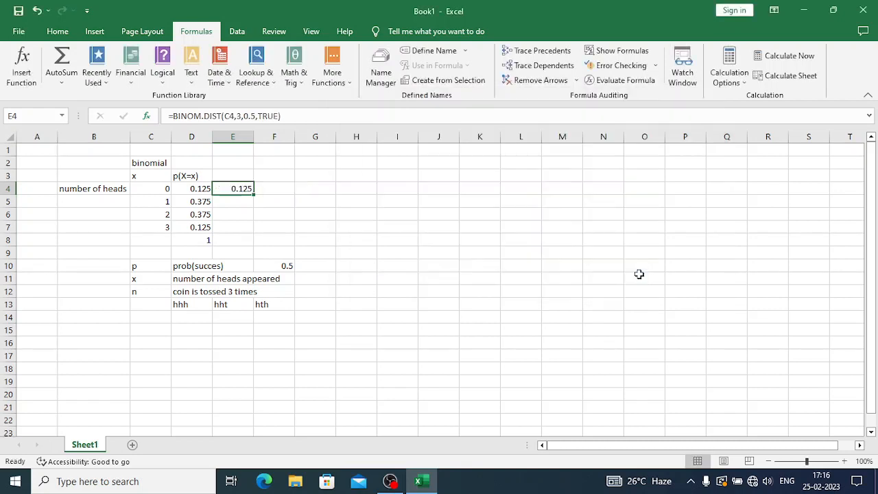
# - Fill the cumulative BINOM.DIST formula from E4 down to E7 and check the copy in E5
pyautogui.moveTo(254, 195); pyautogui.dragTo(255, 195)
pyautogui.doubleClick(254, 195)
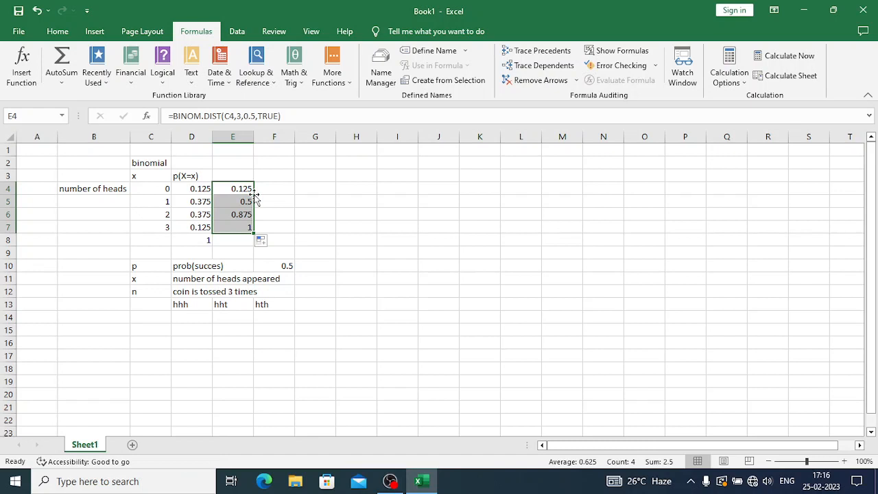
pyautogui.click(274, 203)
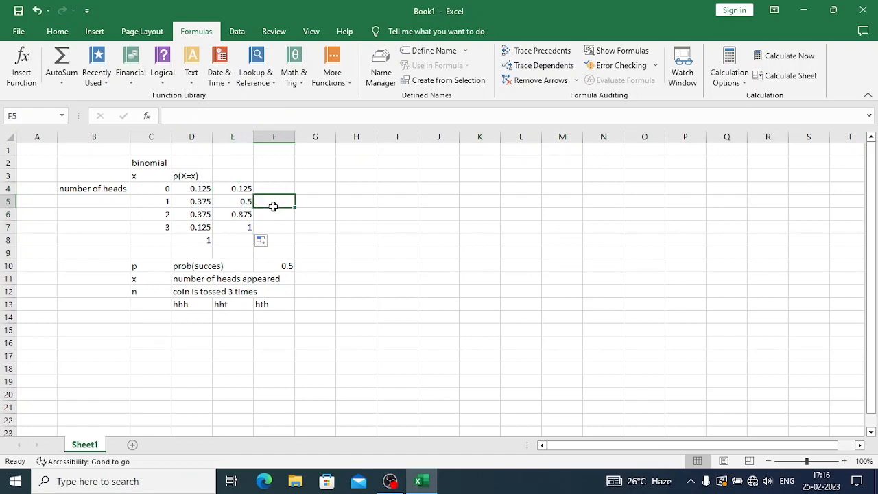
pyautogui.click(225, 202)
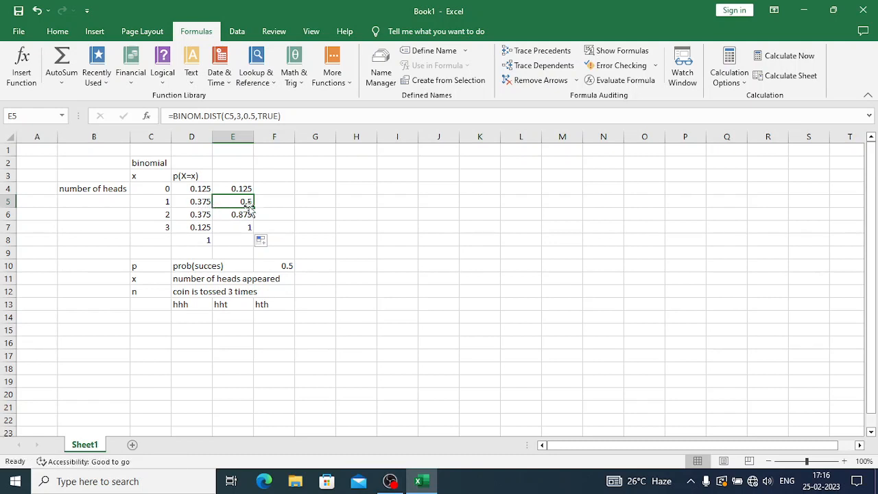
pyautogui.click(272, 201)
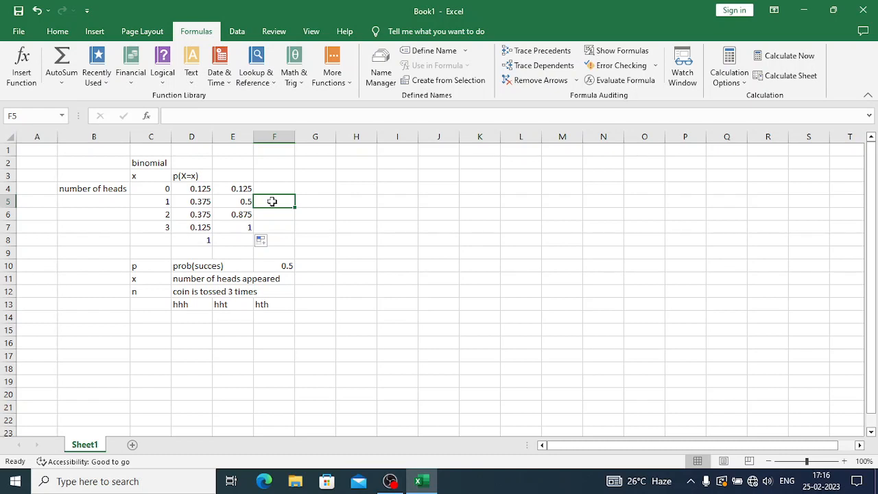
# - Enter the column heading "cumulative prob" in cell E3
pyautogui.click(234, 174)
pyautogui.write('c')
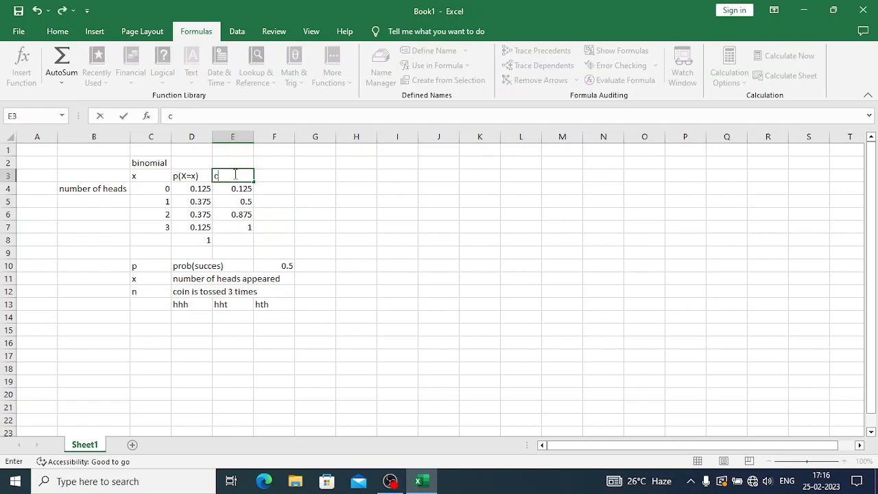
pyautogui.write('umulative f')
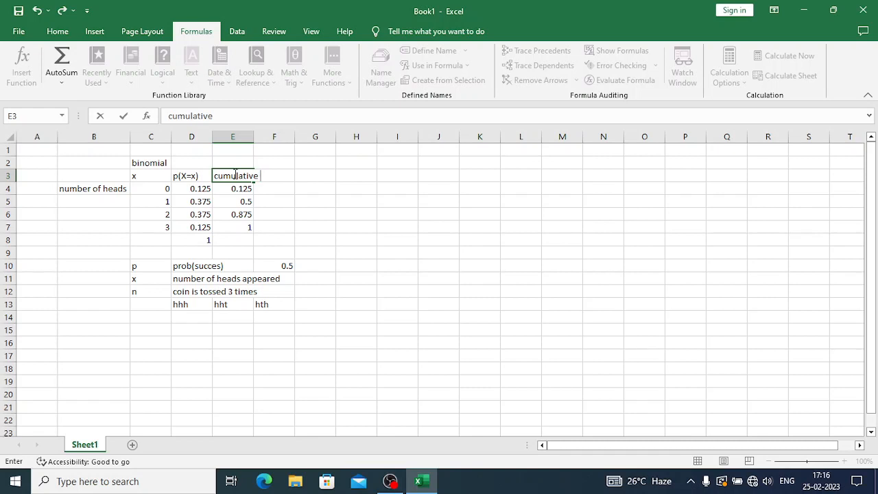
pyautogui.press('BackSpace')
pyautogui.write('prob')
pyautogui.click(462, 281)
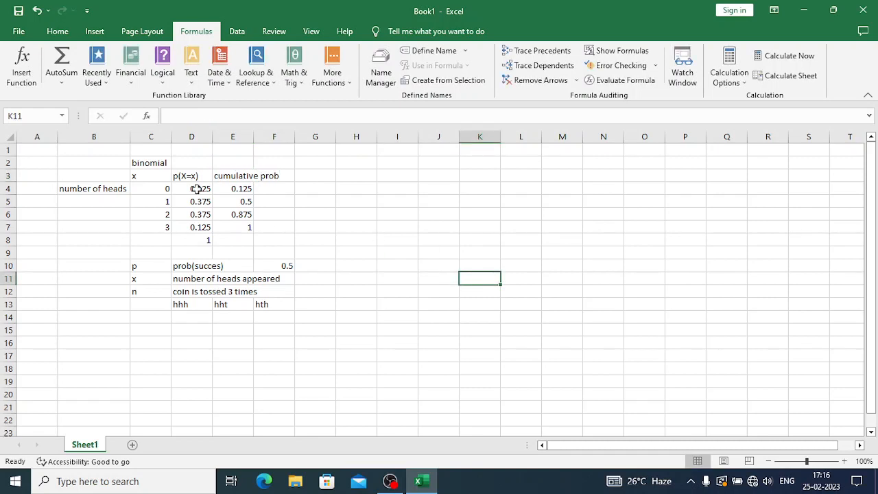
# - Apply all borders to the distribution table in cells C3 to E7
pyautogui.moveTo(138, 179); pyautogui.dragTo(242, 233)
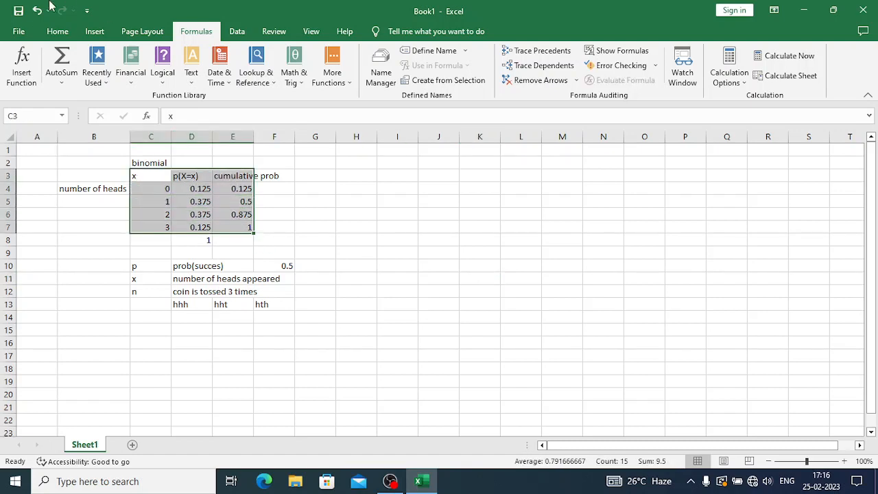
pyautogui.click(57, 37)
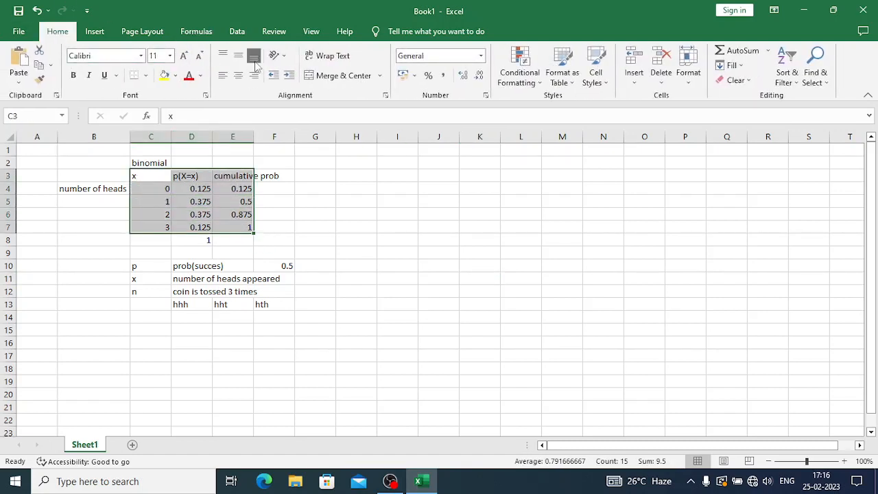
pyautogui.click(146, 75)
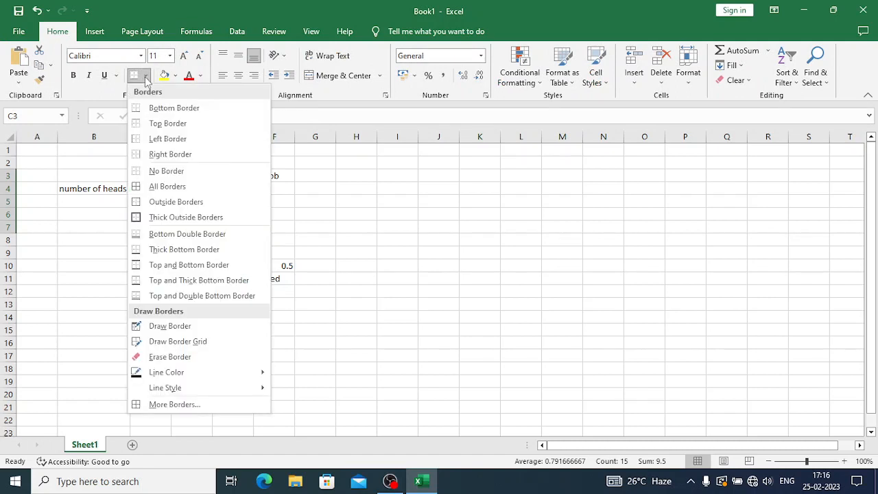
pyautogui.click(189, 186)
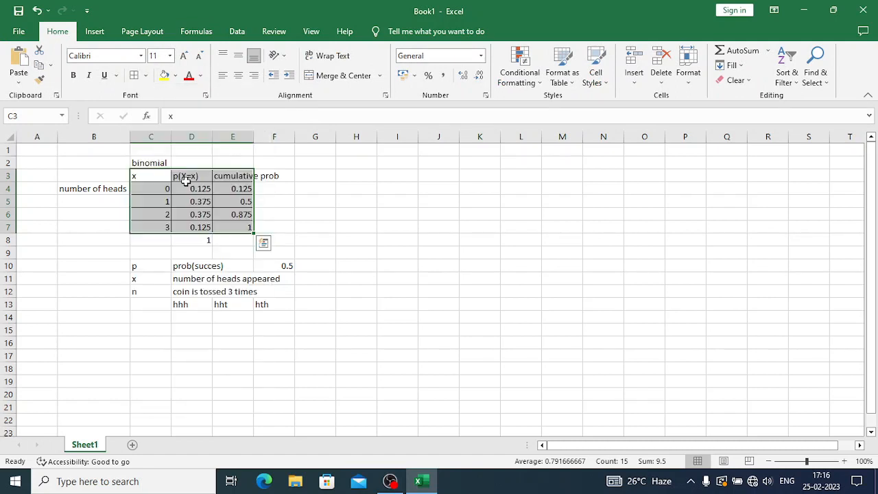
pyautogui.click(425, 278)
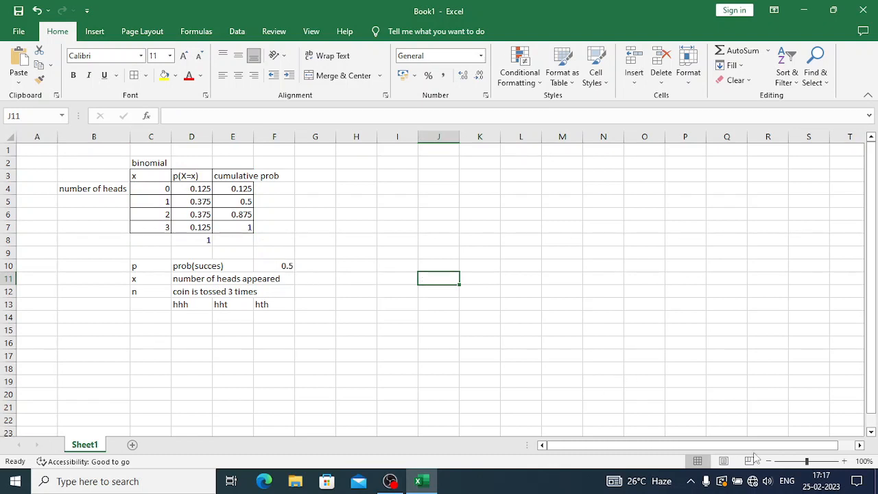
# - Enter the parameters of a second example, n=10 in cell N2 and p=0.7 in cell O2
pyautogui.click(859, 445)
pyautogui.click(859, 445)
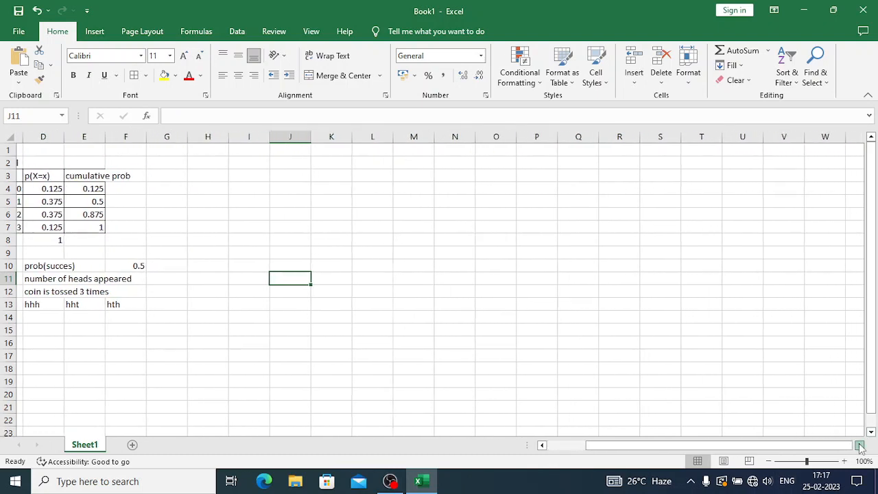
pyautogui.click(454, 159)
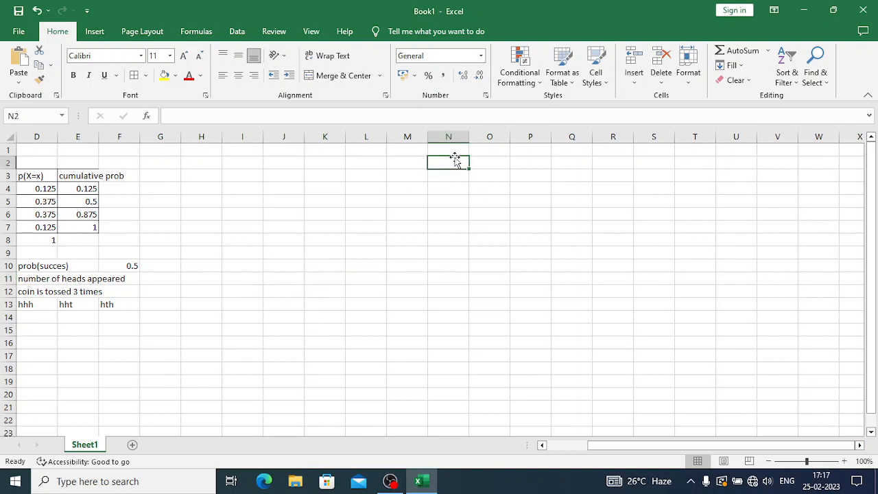
pyautogui.write('n=')
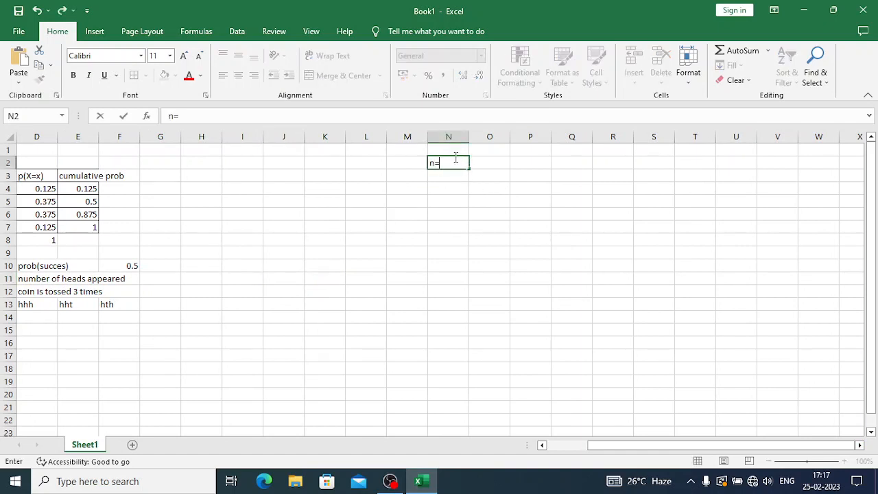
pyautogui.write('10')
pyautogui.press('Tab')
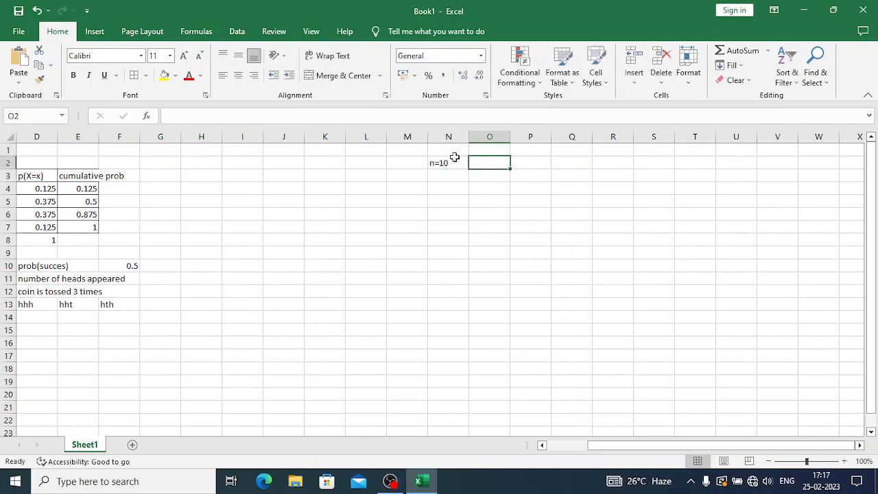
pyautogui.write('p=')
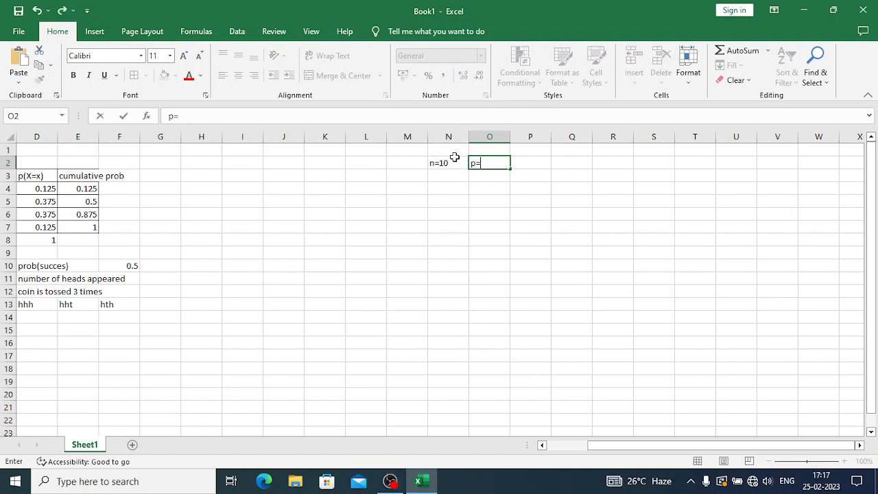
pyautogui.write('0.7')
pyautogui.click(447, 194)
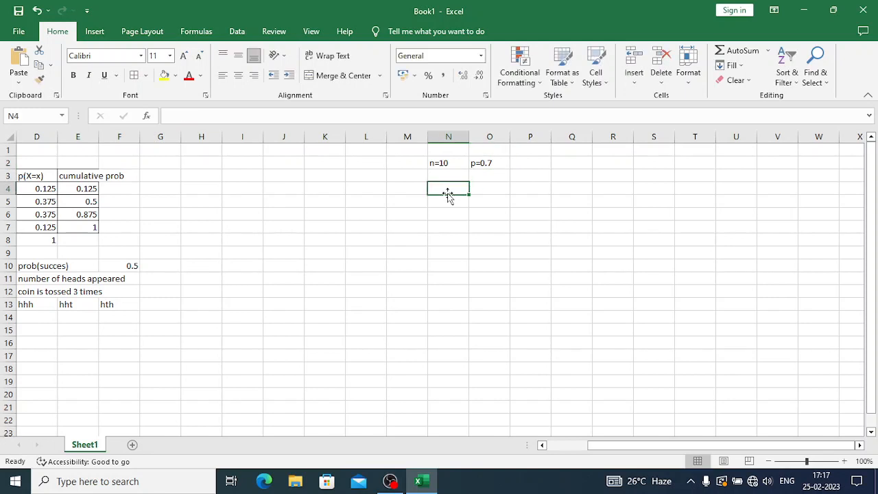
# - Enter the heading x in cell N4 and list the values 0 to 10 below it in N5 to N15
pyautogui.write('x')
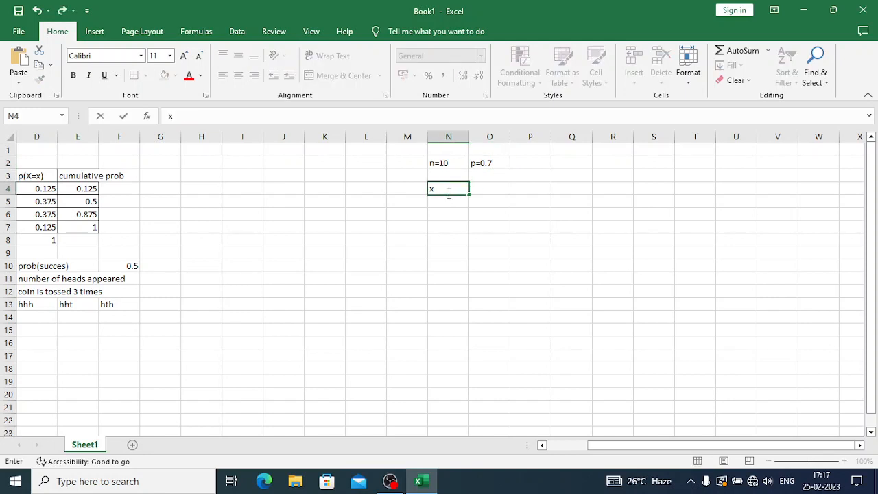
pyautogui.press('Return')
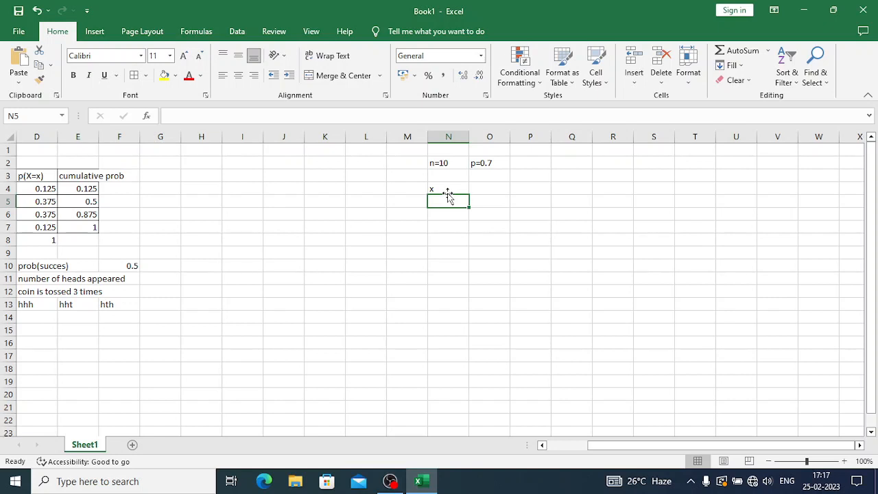
pyautogui.write('0')
pyautogui.press('Return')
pyautogui.write('1')
pyautogui.press('Return')
pyautogui.write('2')
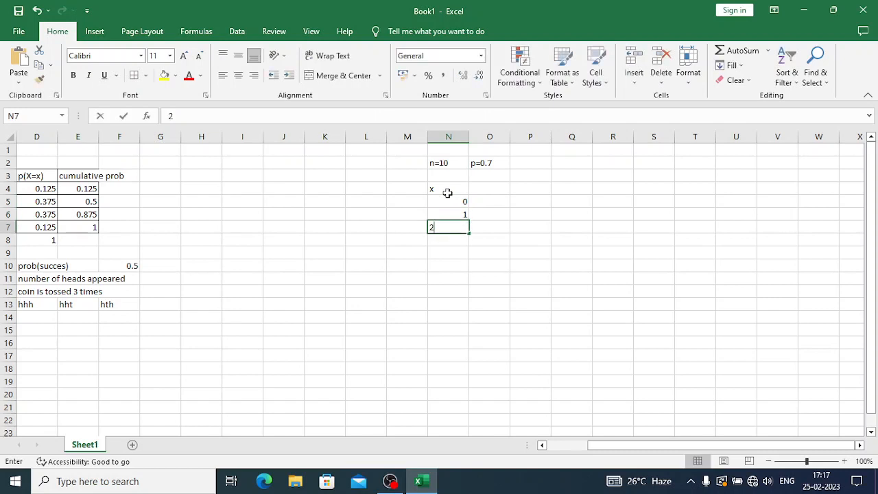
pyautogui.press('Return')
pyautogui.write('3')
pyautogui.press('Return')
pyautogui.write('4')
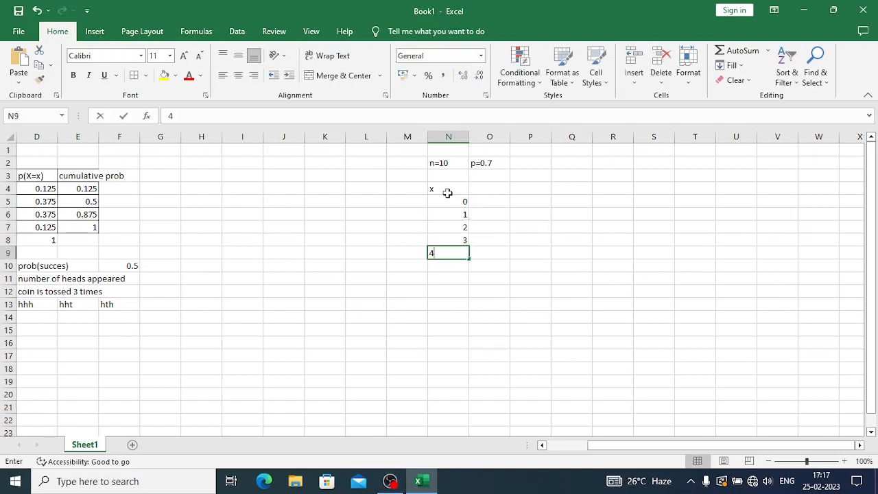
pyautogui.press('Return')
pyautogui.write('5')
pyautogui.press('Return')
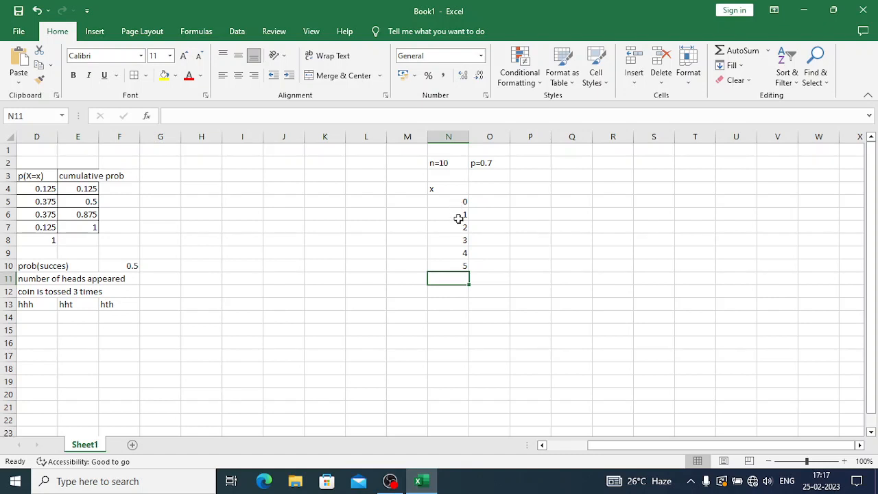
pyautogui.write('6')
pyautogui.press('Return')
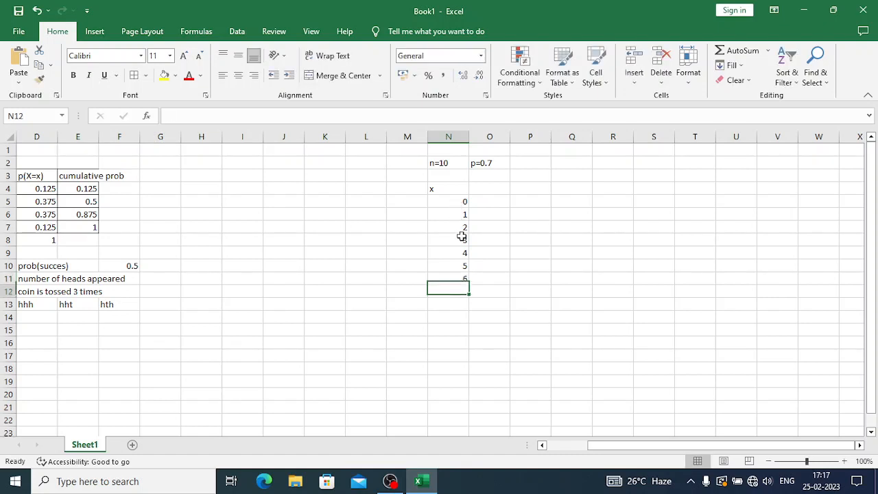
pyautogui.write('7')
pyautogui.press('Return')
pyautogui.write('8')
pyautogui.press('Return')
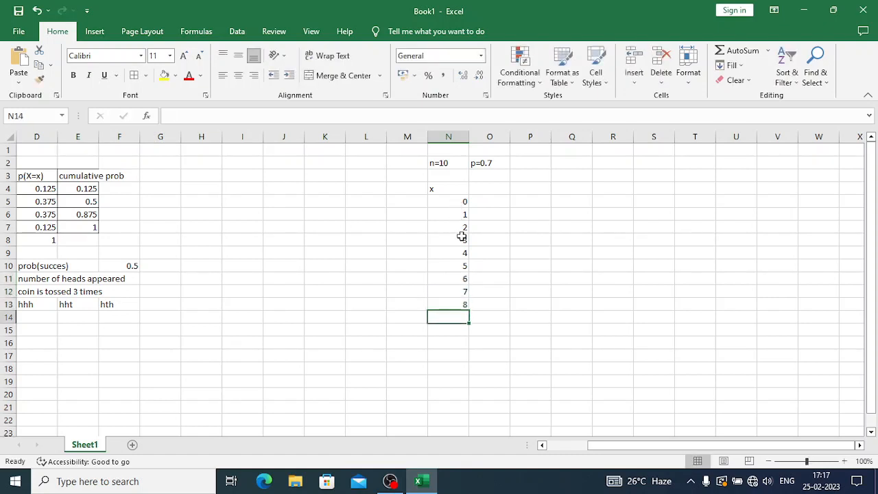
pyautogui.write('9')
pyautogui.press('Return')
pyautogui.write('10')
pyautogui.press('Return')
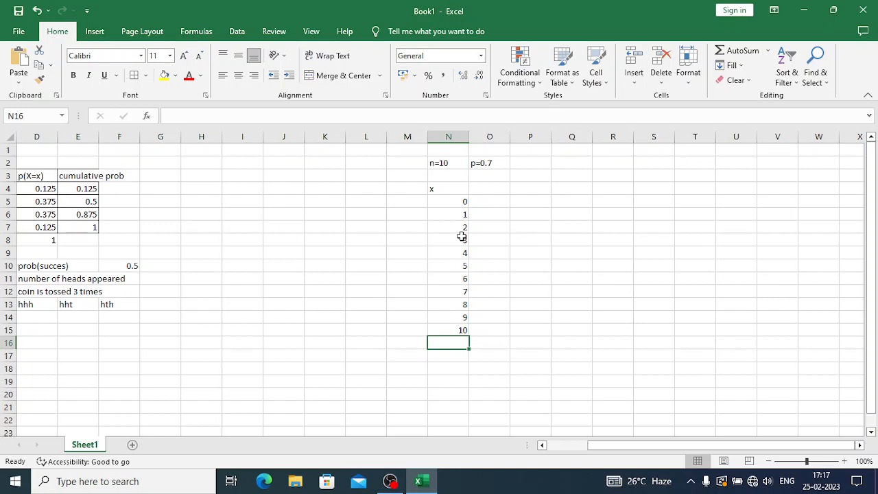
# - Enter the column heading p(X=x) in cell O4
pyautogui.click(489, 189)
pyautogui.write('p')
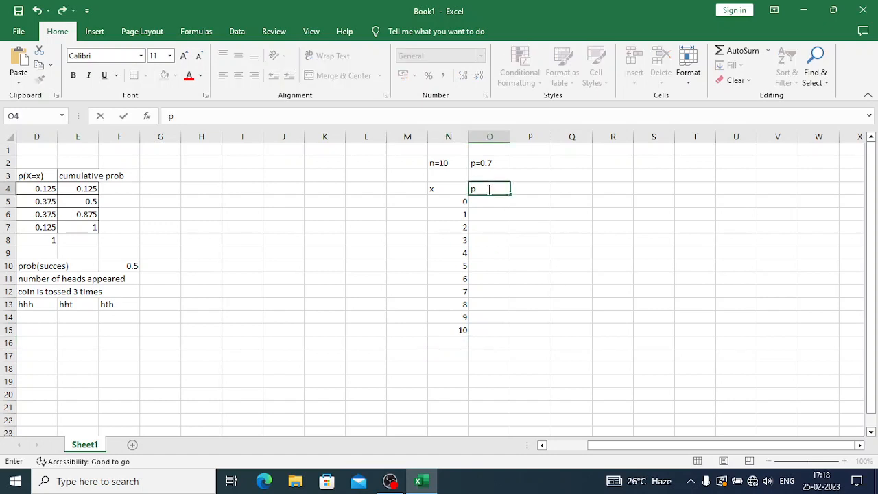
pyautogui.write('(X=x)')
pyautogui.click(486, 201)
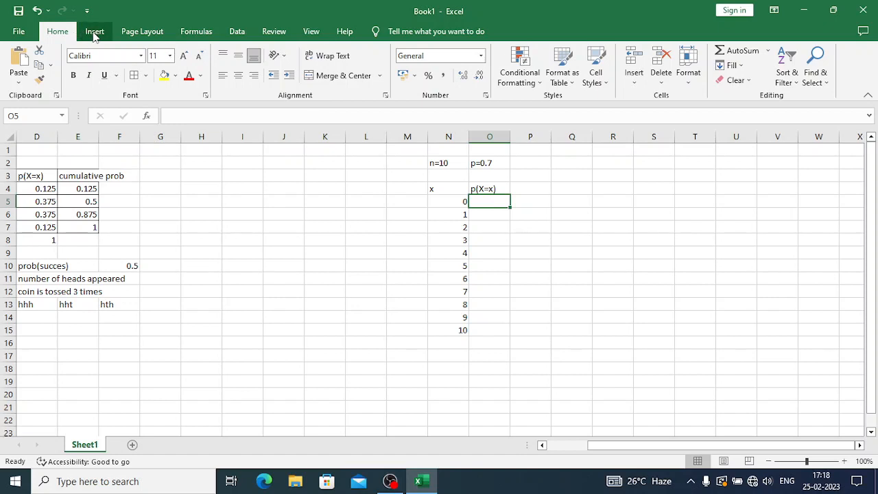
# - Insert the BINOM.DIST function in cell O5 with Number_s set to cell N5
pyautogui.click(198, 31)
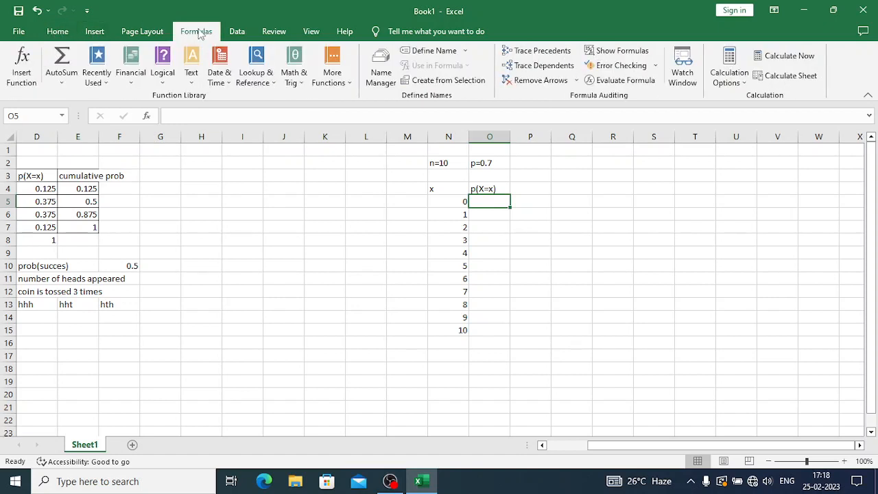
pyautogui.click(24, 73)
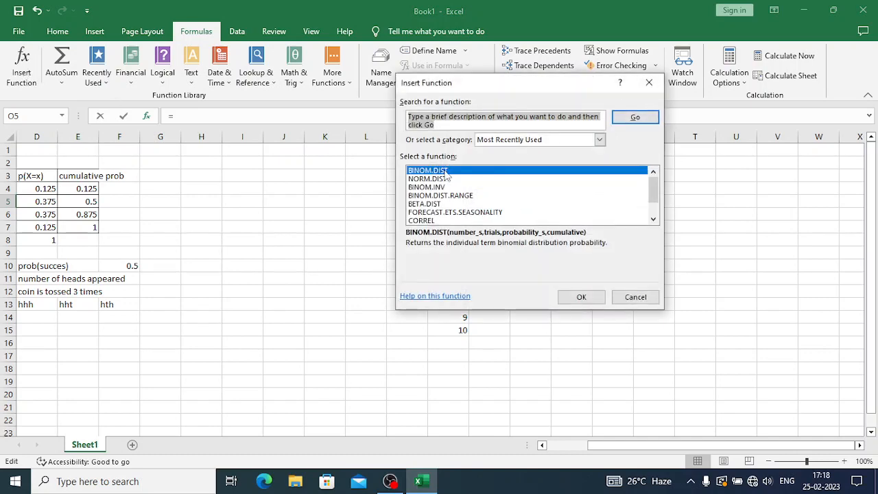
pyautogui.click(441, 171)
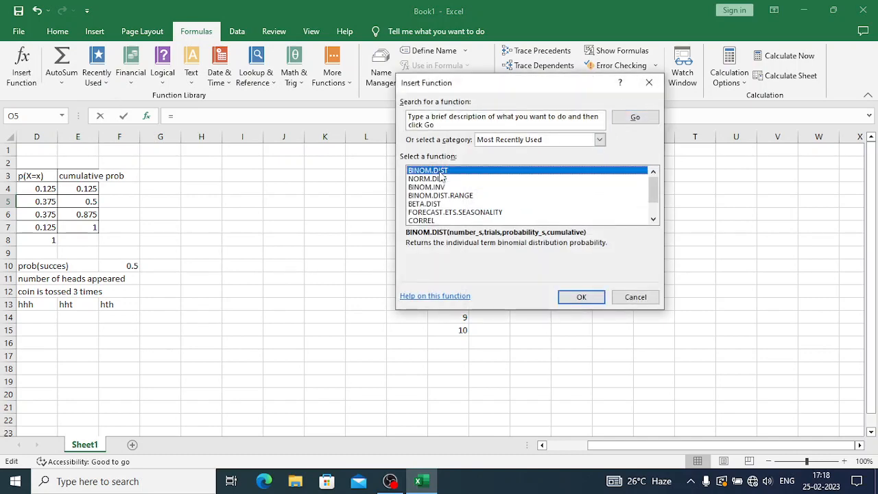
pyautogui.click(582, 297)
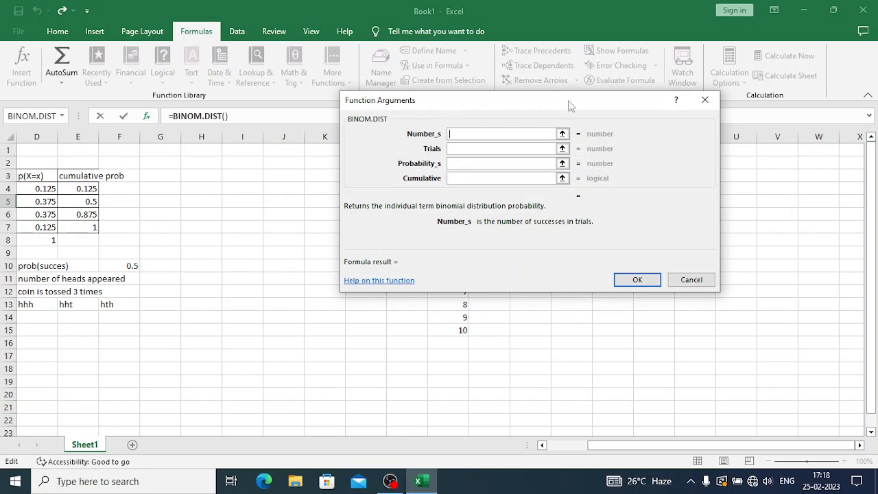
pyautogui.click(562, 133)
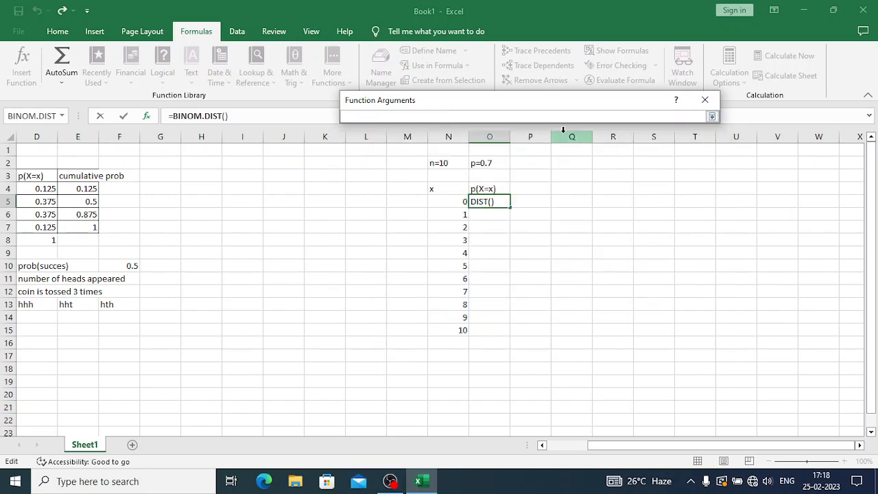
pyautogui.click(452, 204)
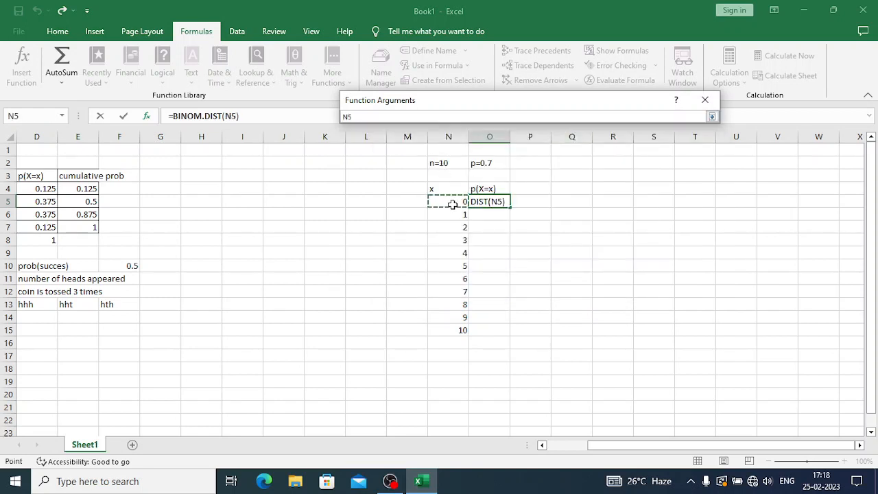
pyautogui.click(711, 116)
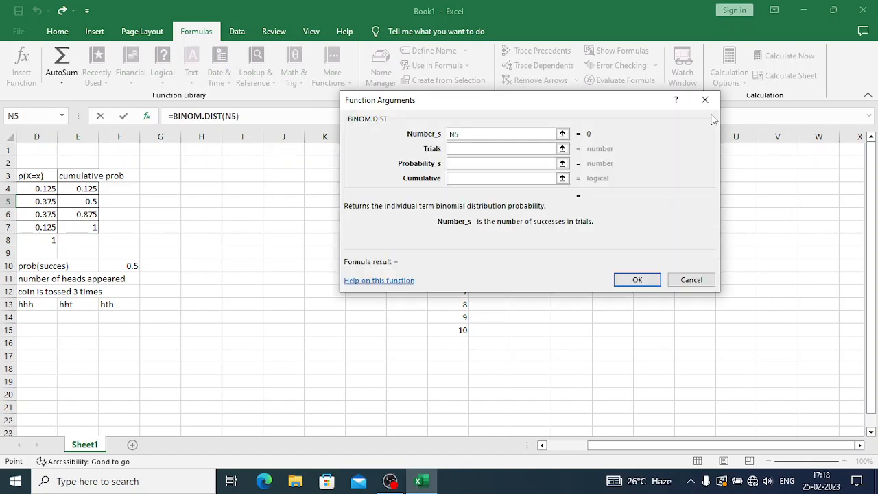
# - Set Trials to 10, Probability_s to 0.7 and Cumulative to false, and complete the BINOM.DIST formula in O5
pyautogui.click(502, 148)
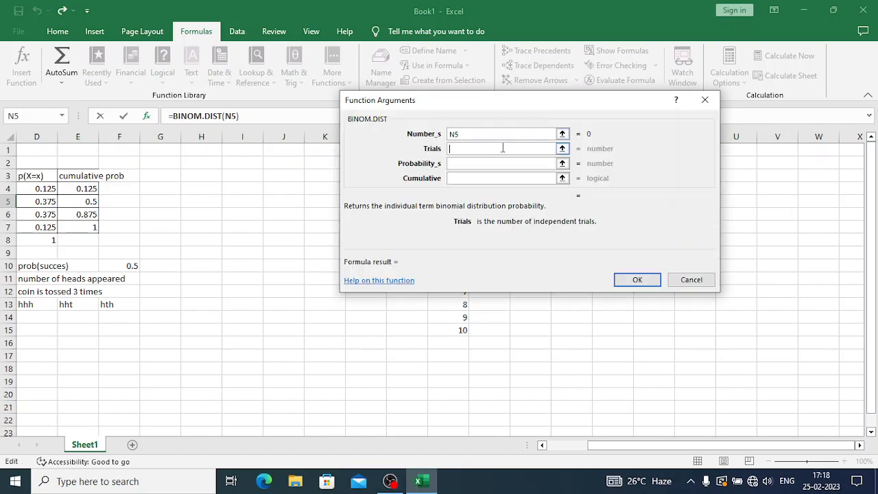
pyautogui.write('10')
pyautogui.click(499, 164)
pyautogui.write('0.7')
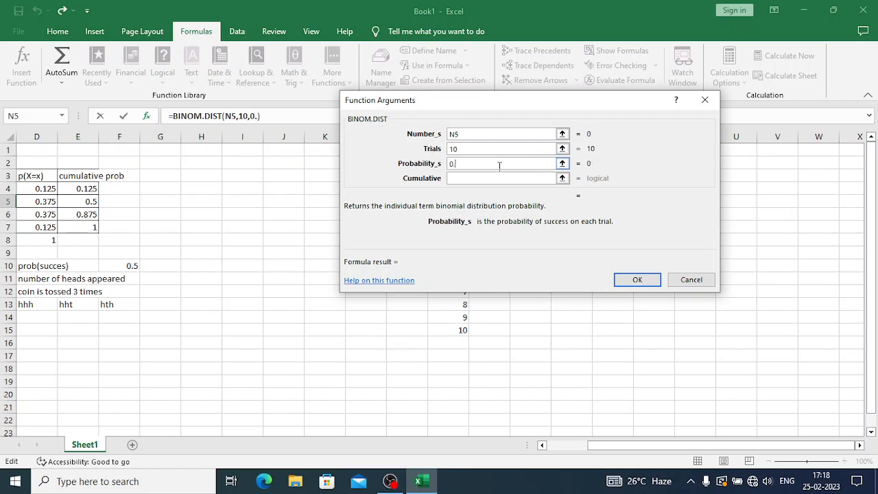
pyautogui.click(485, 178)
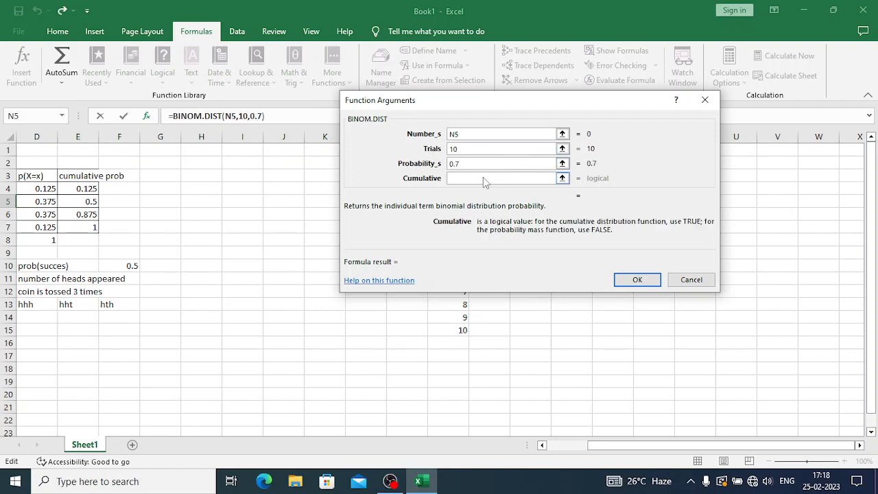
pyautogui.write('false')
pyautogui.click(648, 281)
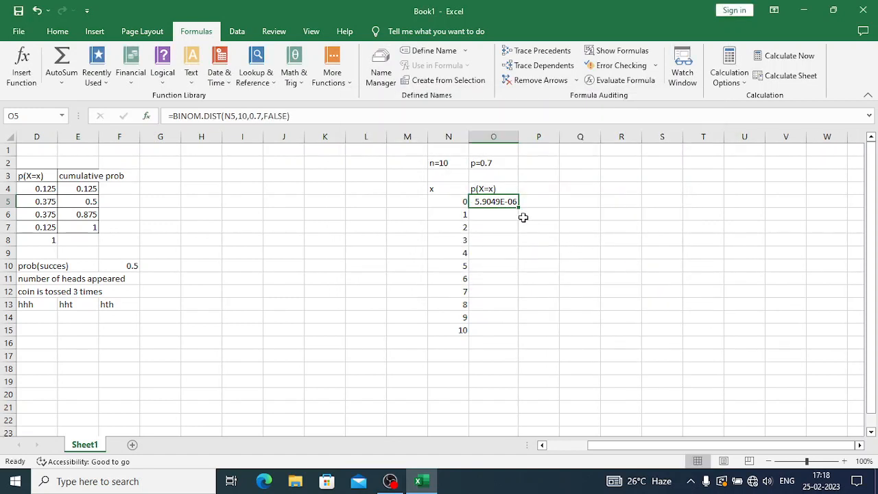
# - Fill the BINOM.DIST formula from O5 down to O15 and sum the probabilities in cell O16
pyautogui.moveTo(518, 207); pyautogui.dragTo(519, 336)
pyautogui.click(576, 289)
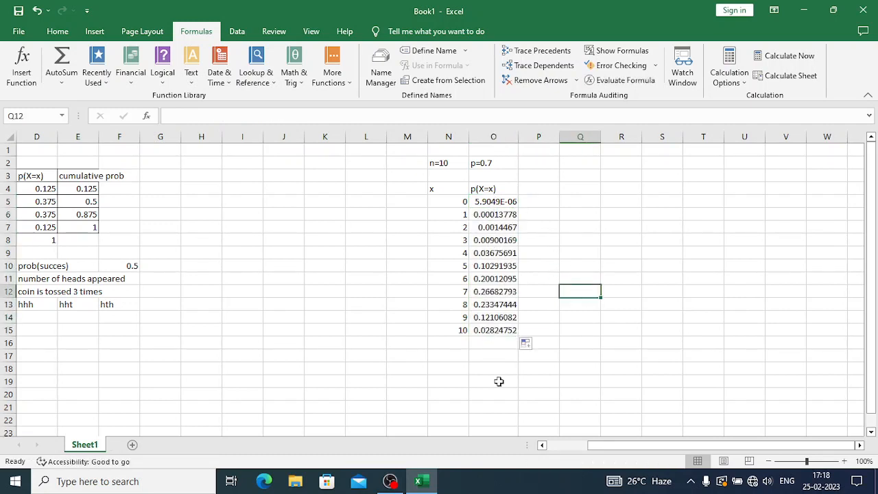
pyautogui.click(497, 342)
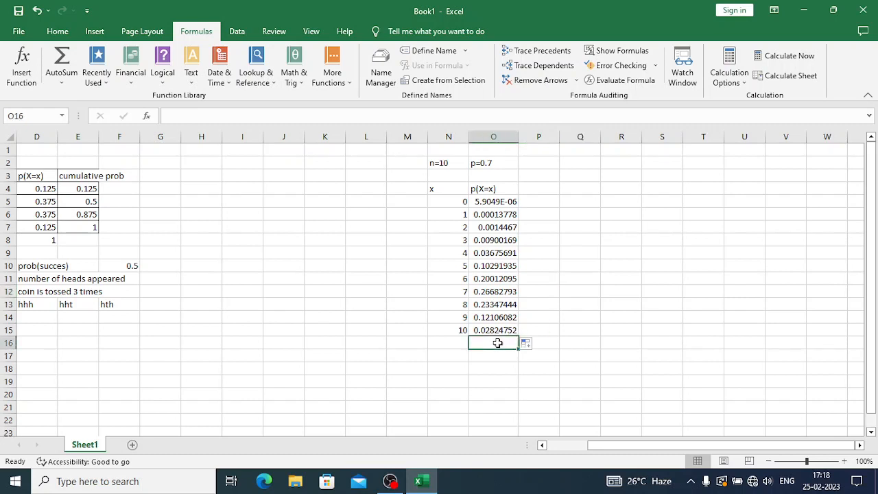
pyautogui.click(63, 61)
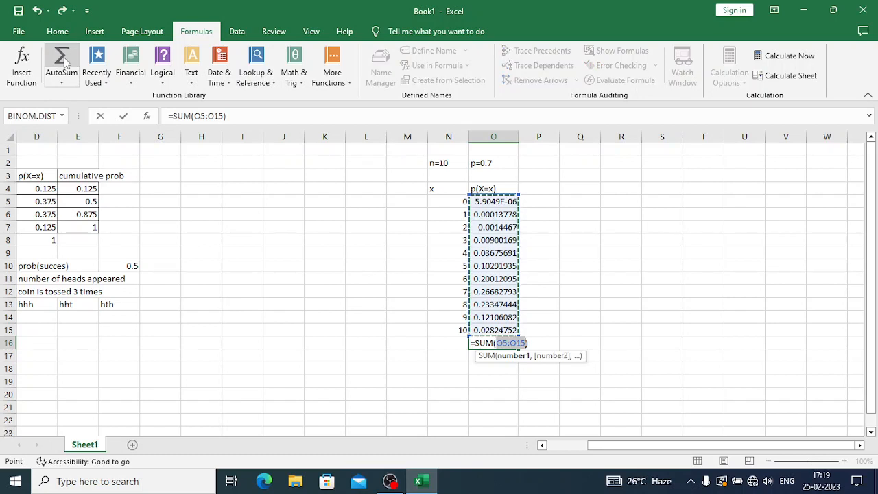
pyautogui.press('Return')
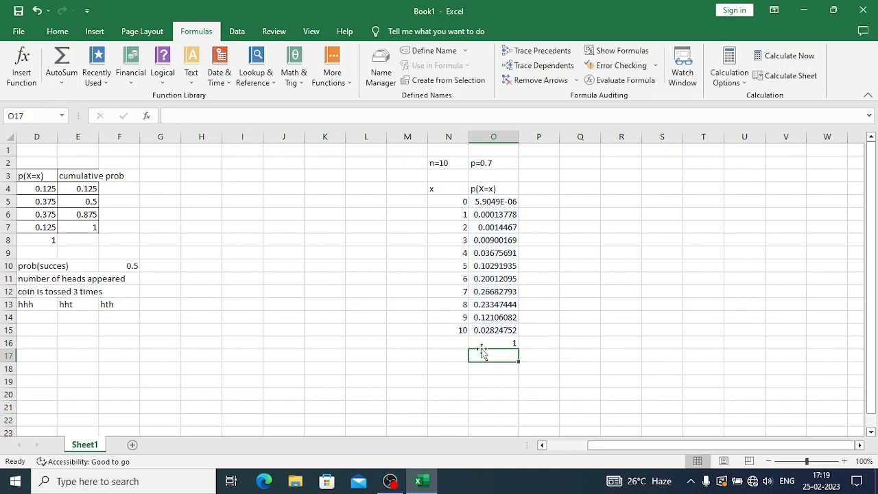
# - Apply all borders to the distribution table in N4:O15
pyautogui.moveTo(444, 193); pyautogui.dragTo(489, 330)
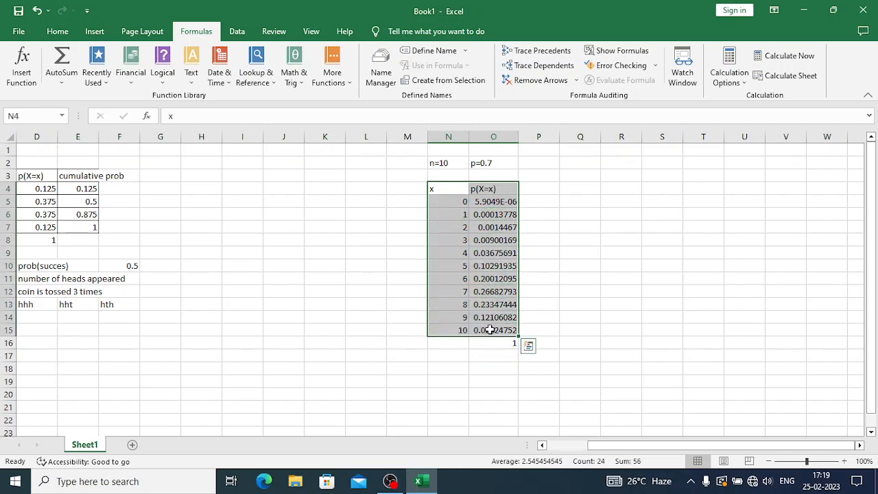
pyautogui.click(57, 32)
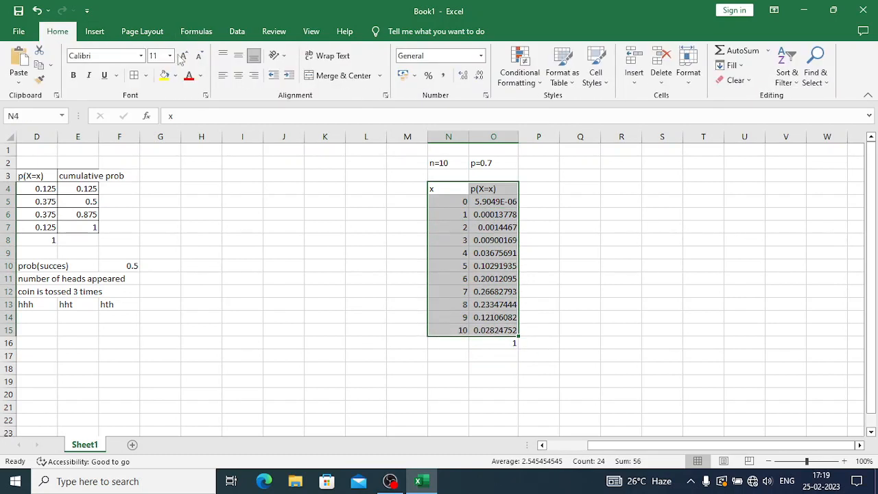
pyautogui.click(134, 76)
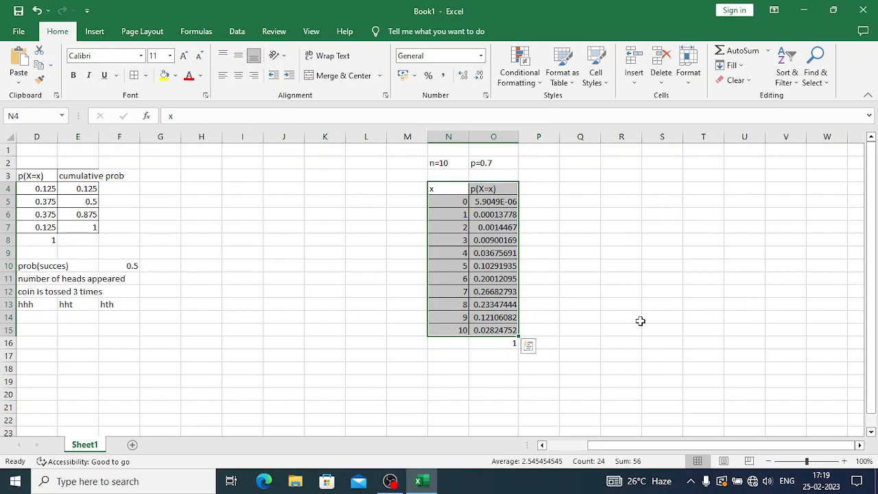
pyautogui.click(638, 320)
# - Enter the title binomial distribution in cell N3, above the table
pyautogui.click(453, 175)
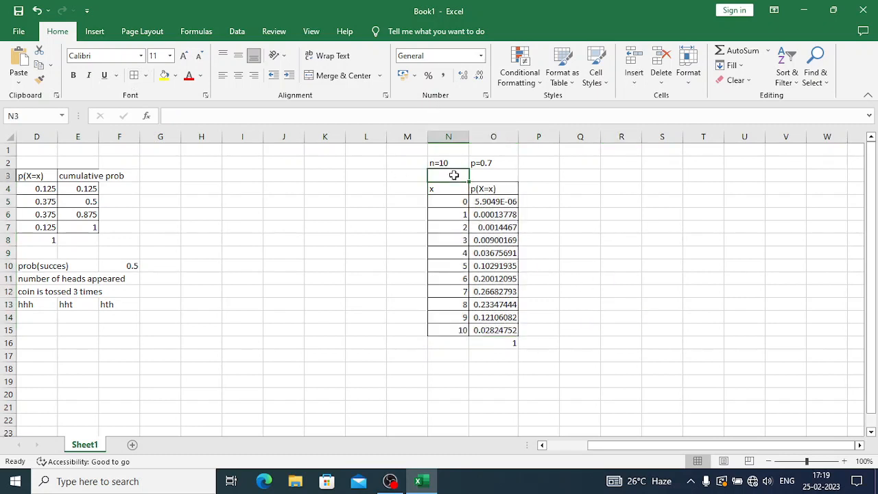
pyautogui.write('bin')
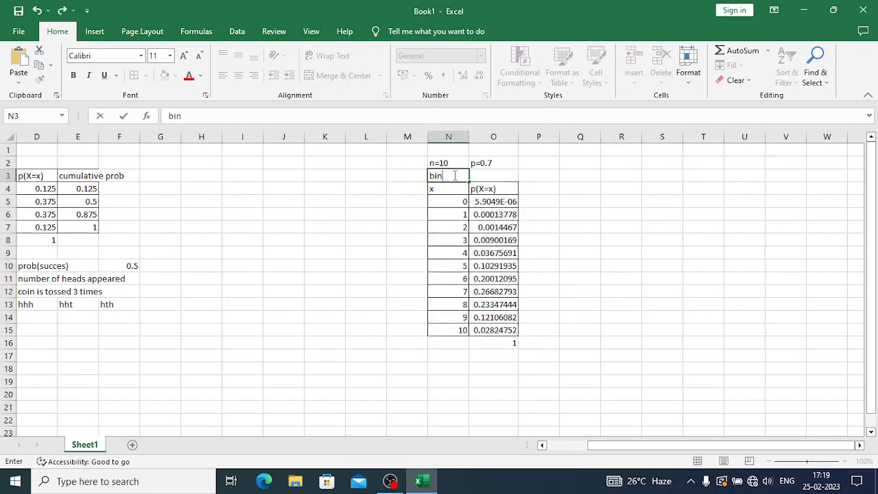
pyautogui.write('omial distribution')
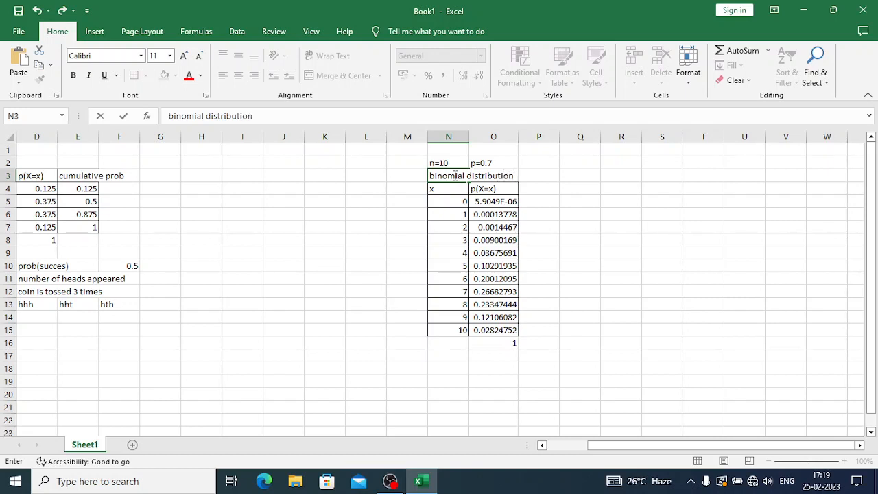
pyautogui.click(580, 243)
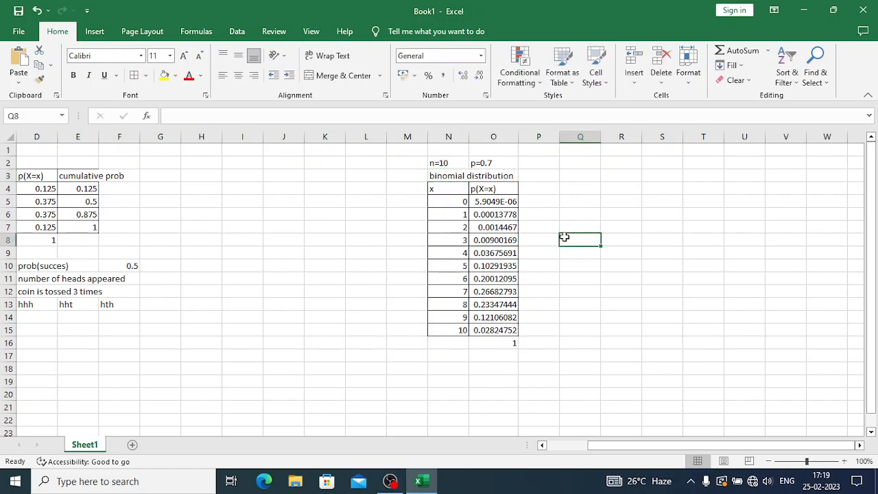
# - Browse the Statistical category of functions and read the descriptions of BETA.DIST, BETA.INV, BINOM.DIST, BINOM.INV and CHISQ.DIST
pyautogui.click(93, 32)
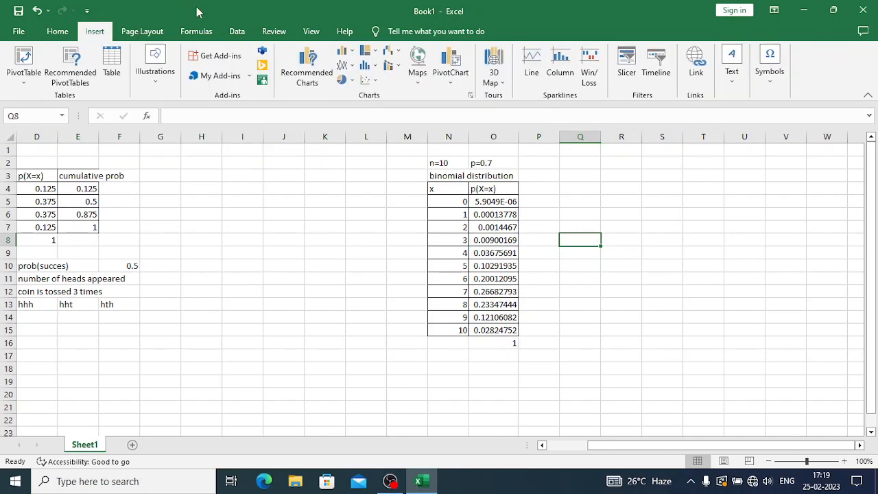
pyautogui.click(201, 33)
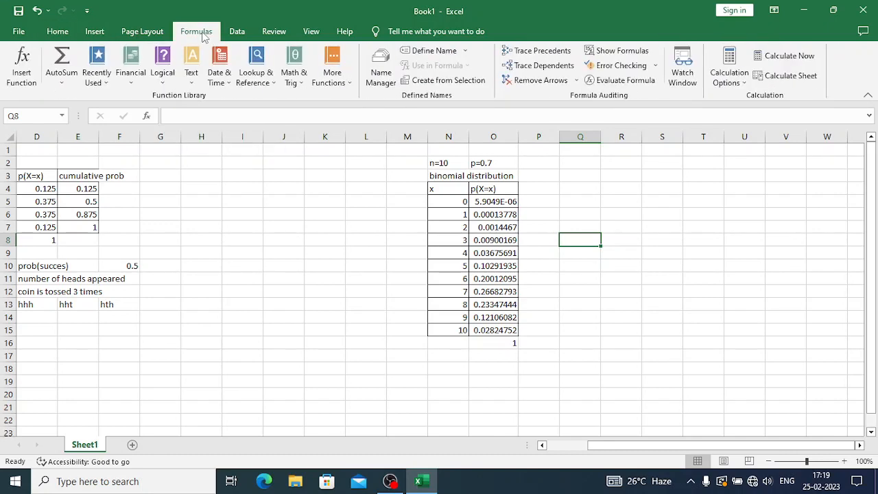
pyautogui.click(21, 68)
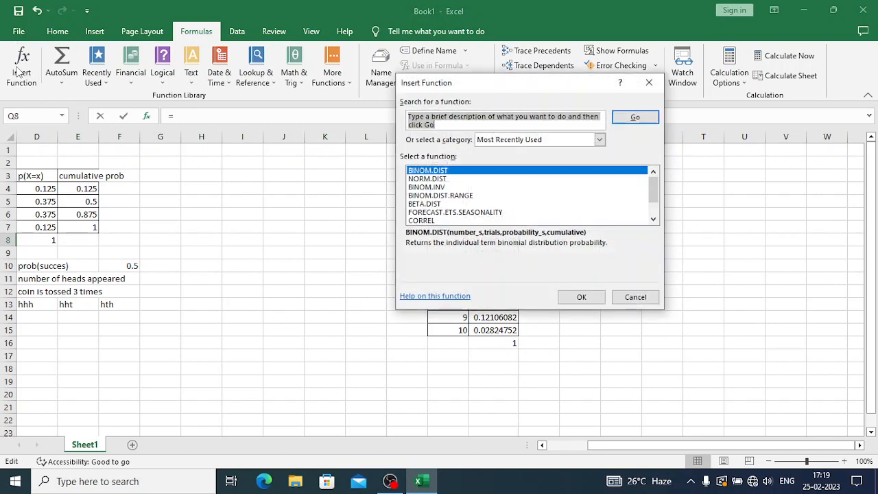
pyautogui.click(599, 139)
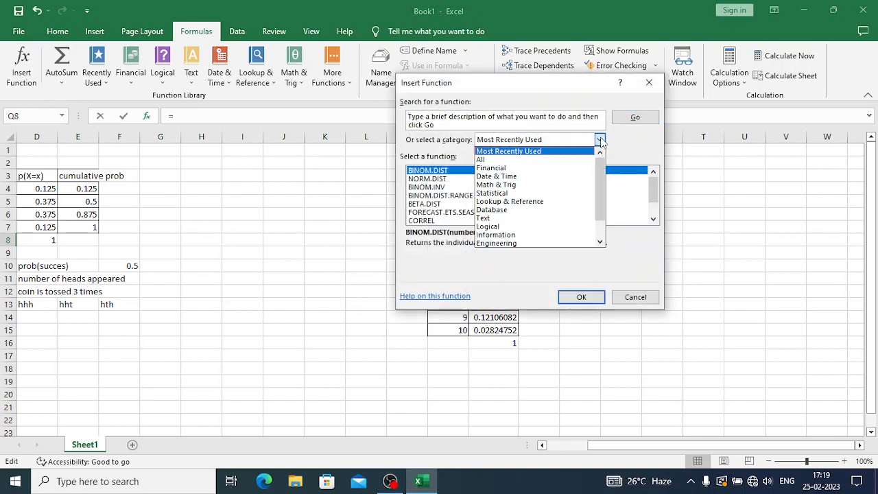
pyautogui.click(509, 193)
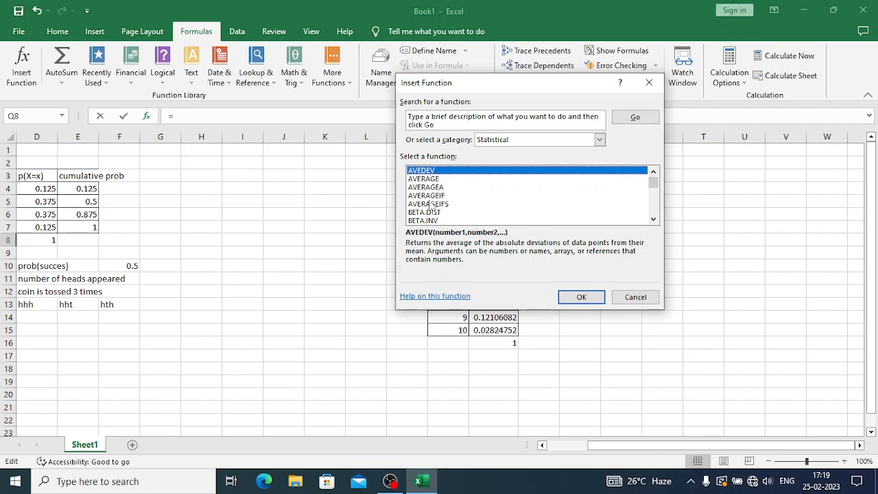
pyautogui.click(653, 220)
pyautogui.click(653, 220)
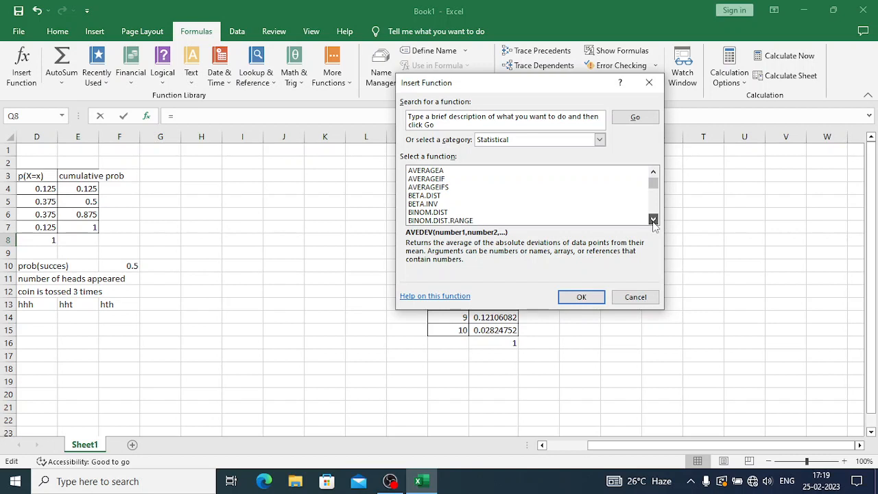
pyautogui.click(441, 196)
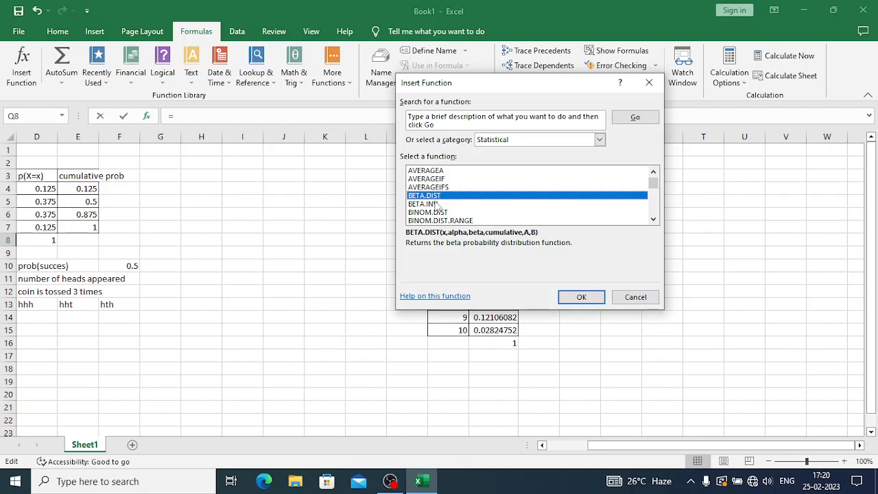
pyautogui.click(447, 205)
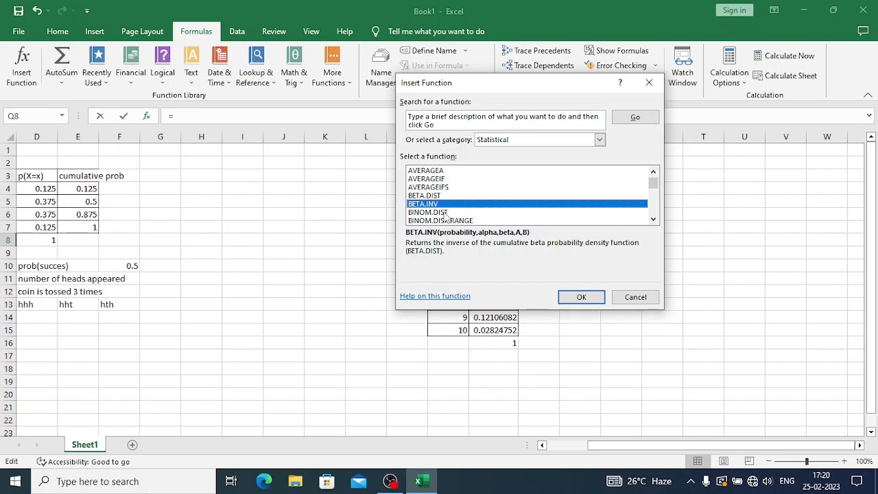
pyautogui.click(446, 214)
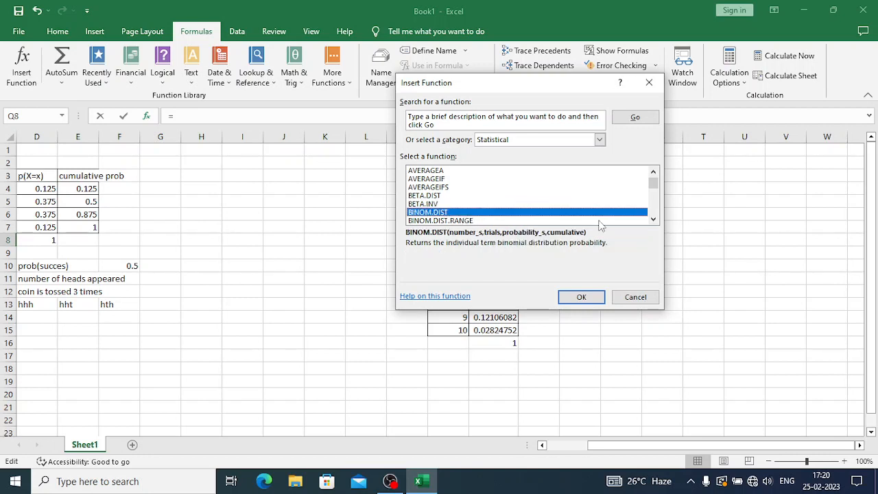
pyautogui.click(653, 220)
pyautogui.click(653, 219)
pyautogui.click(653, 219)
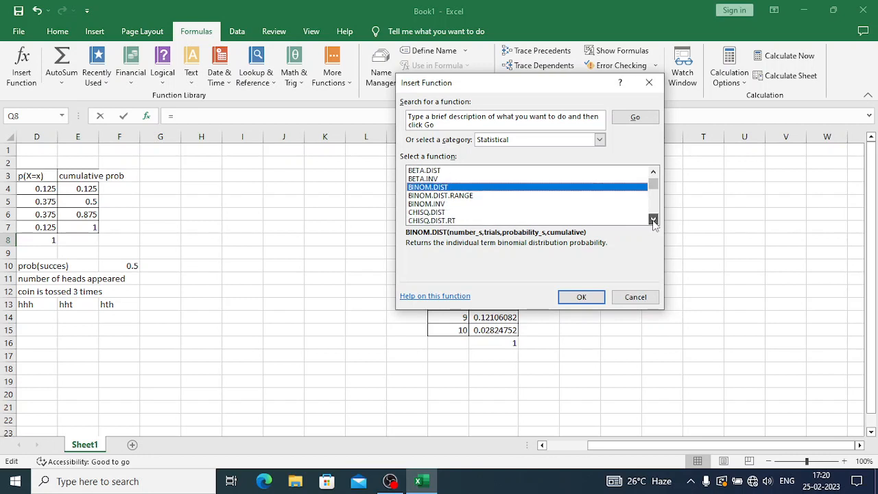
pyautogui.click(443, 205)
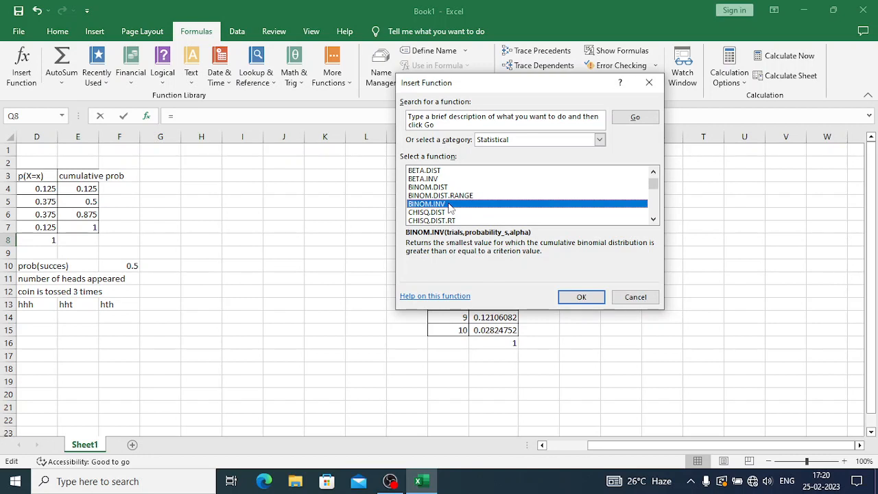
pyautogui.click(442, 212)
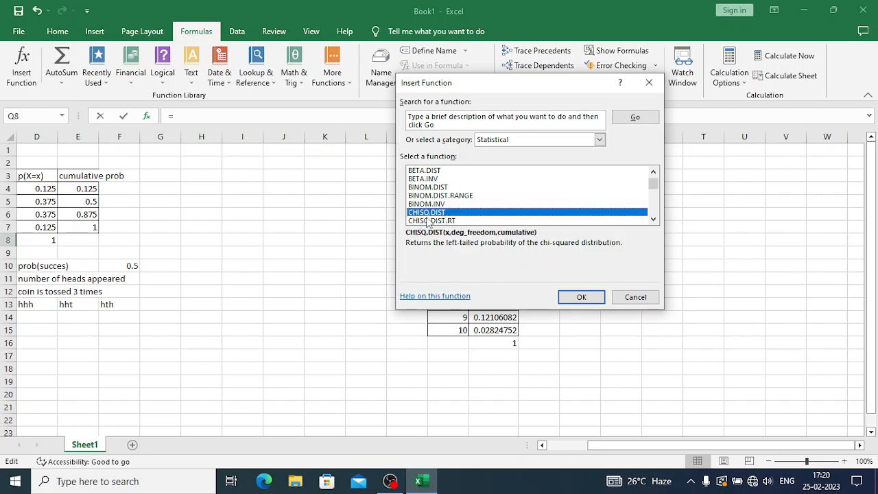
# - Look through the Statistical functions from the CHISQ family through COVARIANCE and EXPON.DIST to the F.DIST and F.INV family
pyautogui.click(653, 220)
pyautogui.click(653, 219)
pyautogui.click(653, 220)
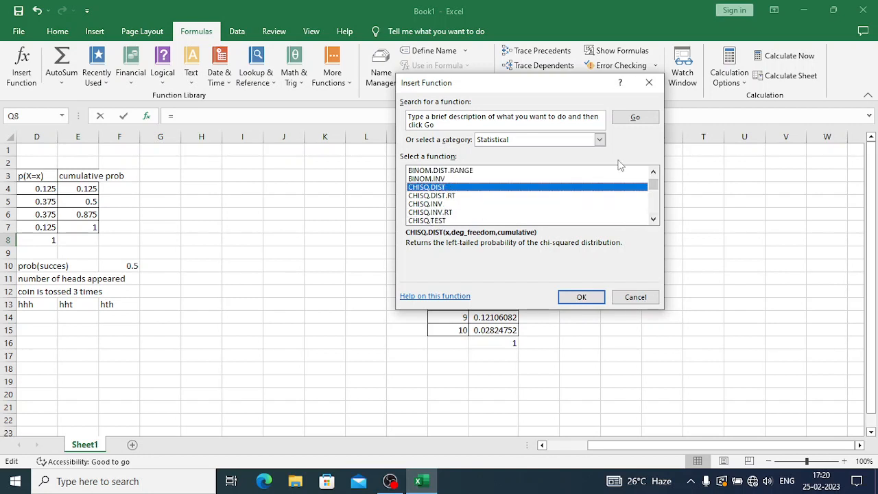
pyautogui.click(653, 219)
pyautogui.click(653, 219)
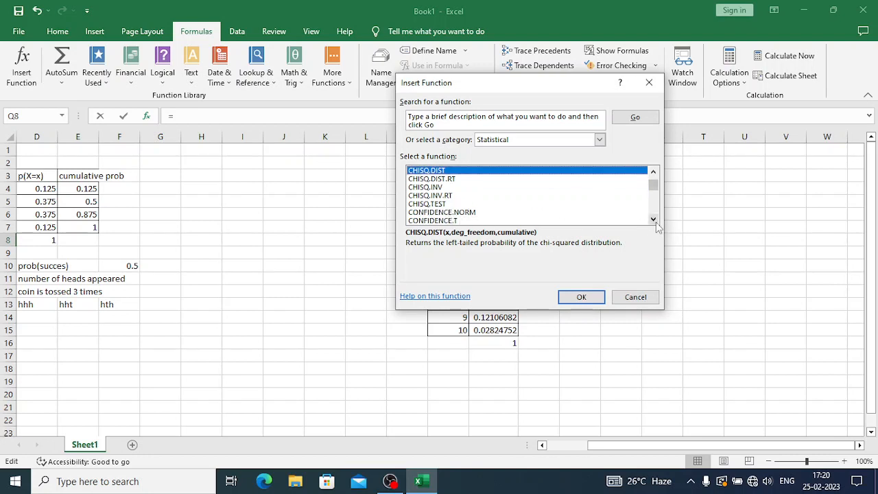
pyautogui.click(653, 219)
pyautogui.click(653, 219)
pyautogui.click(653, 220)
pyautogui.click(653, 219)
pyautogui.click(653, 220)
pyautogui.click(653, 219)
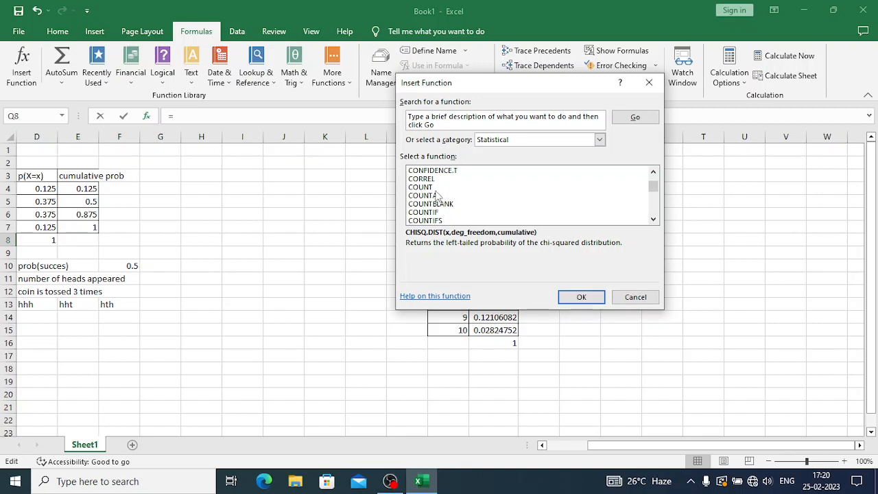
pyautogui.click(653, 220)
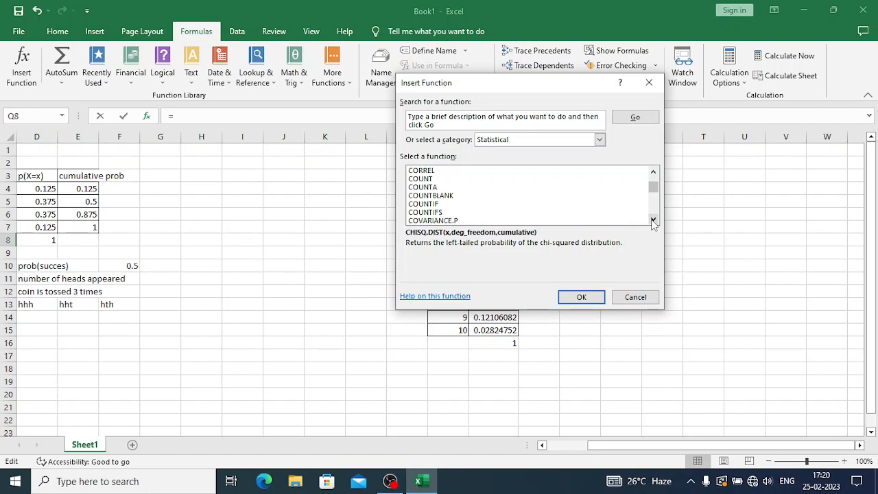
pyautogui.click(653, 219)
pyautogui.click(653, 220)
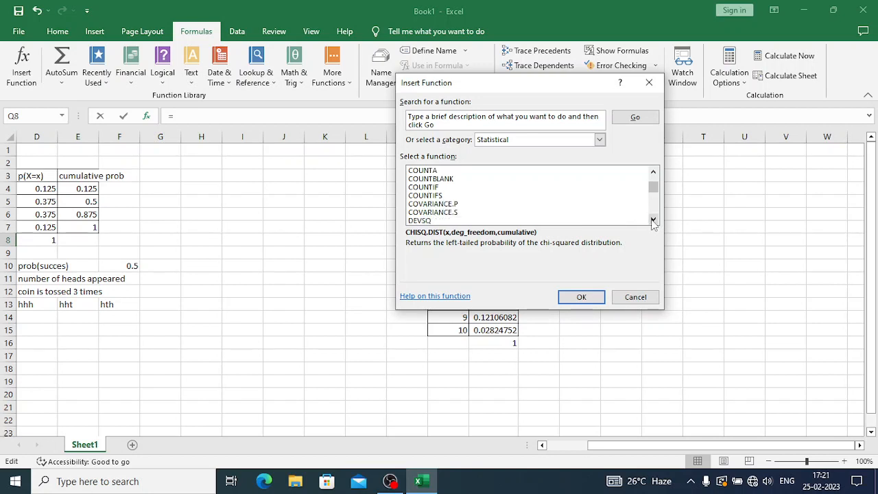
pyautogui.click(652, 219)
pyautogui.click(653, 219)
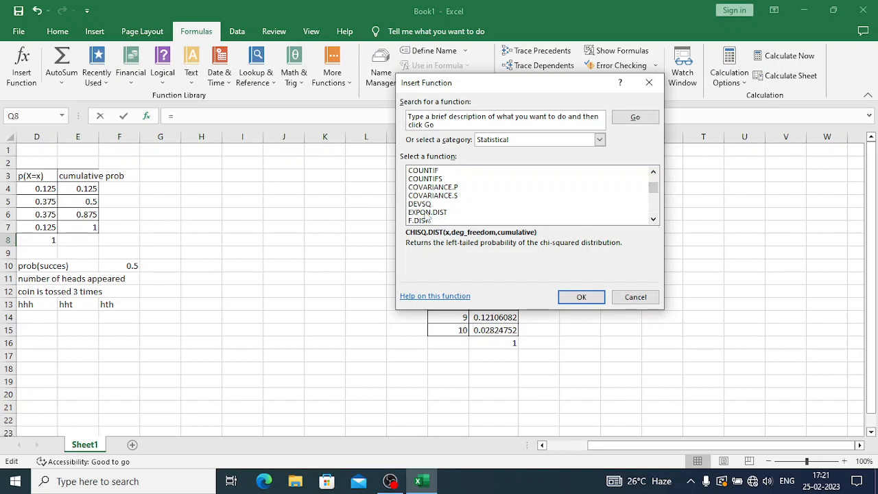
pyautogui.click(653, 218)
pyautogui.click(653, 218)
pyautogui.click(654, 218)
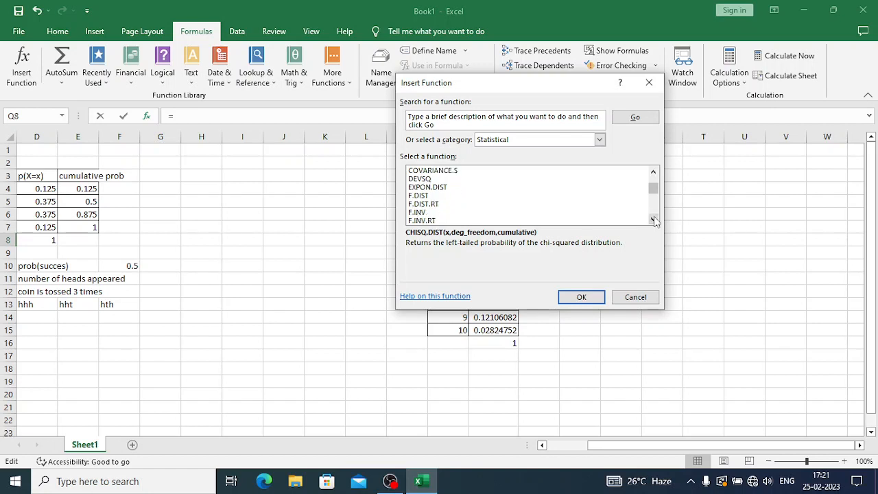
pyautogui.click(654, 218)
pyautogui.click(654, 218)
pyautogui.click(654, 218)
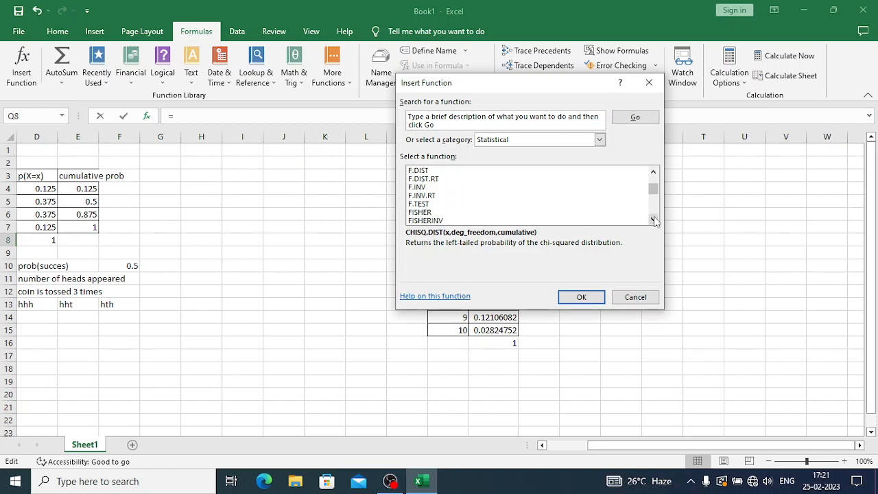
# - Survey the Statistical functions from FORECAST onward for the GAMMA.DIST, HYPGEOM.DIST and LOGNORM.DIST distributions
pyautogui.click(653, 218)
pyautogui.click(653, 218)
pyautogui.click(654, 218)
pyautogui.click(653, 218)
pyautogui.click(653, 218)
pyautogui.click(653, 218)
pyautogui.click(654, 218)
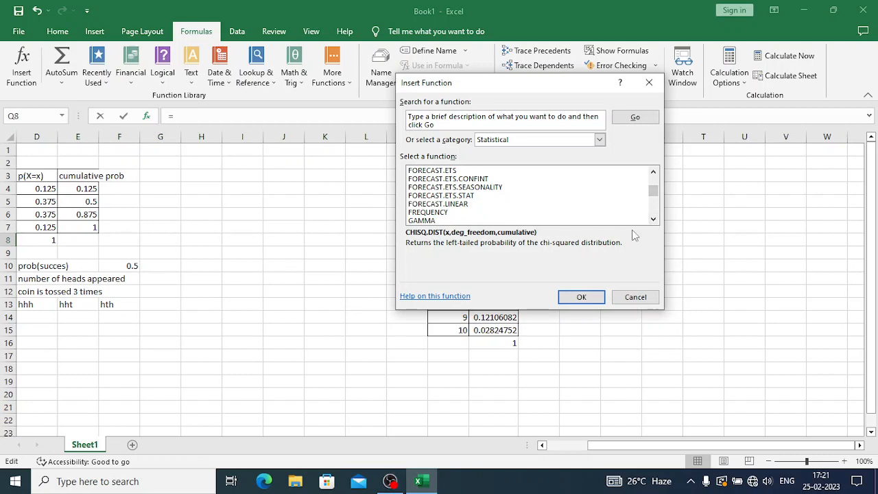
pyautogui.click(654, 219)
pyautogui.click(654, 219)
pyautogui.click(653, 219)
pyautogui.click(654, 219)
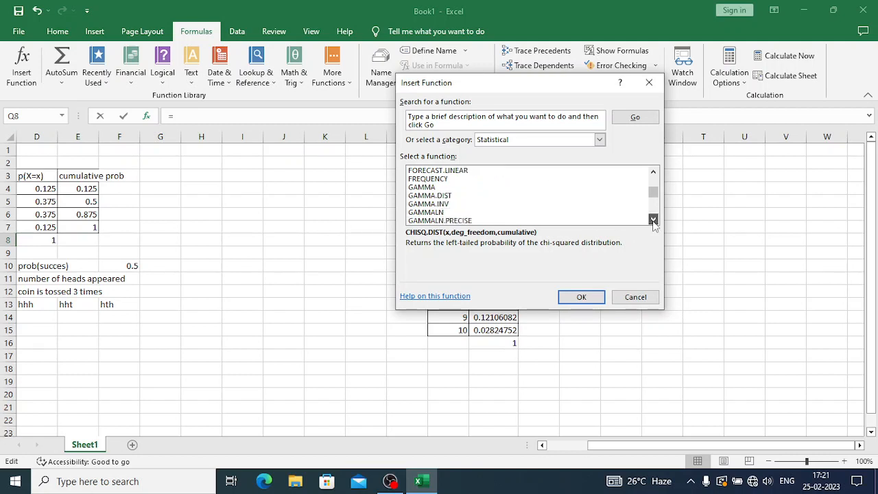
pyautogui.click(654, 219)
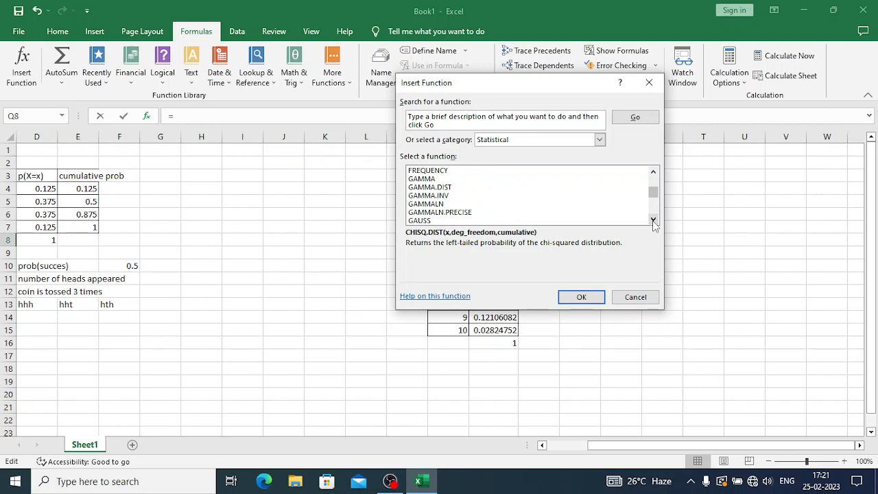
pyautogui.click(653, 220)
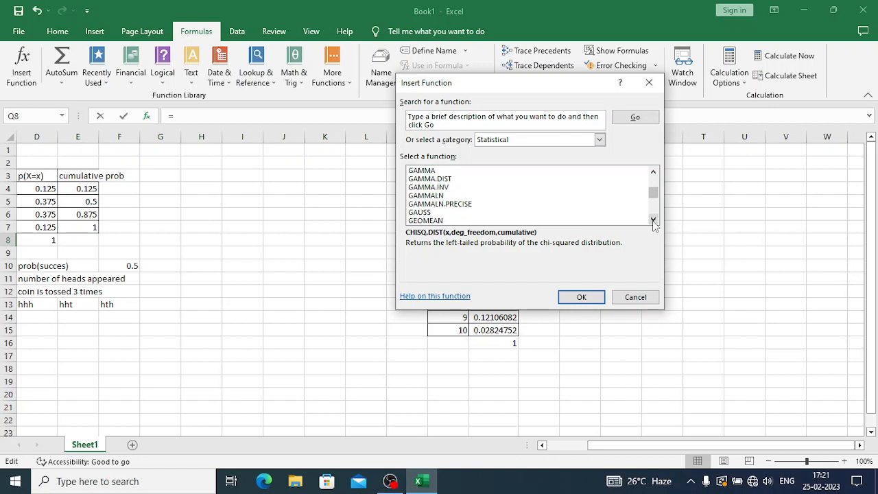
pyautogui.click(654, 220)
pyautogui.click(654, 220)
pyautogui.click(653, 220)
pyautogui.click(653, 220)
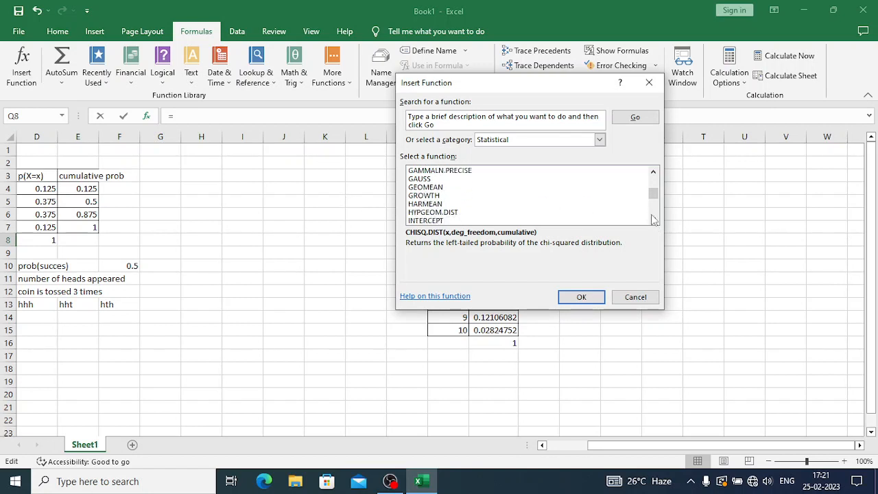
pyautogui.click(653, 220)
pyautogui.click(654, 220)
pyautogui.click(653, 220)
pyautogui.click(653, 221)
pyautogui.click(653, 220)
pyautogui.click(653, 220)
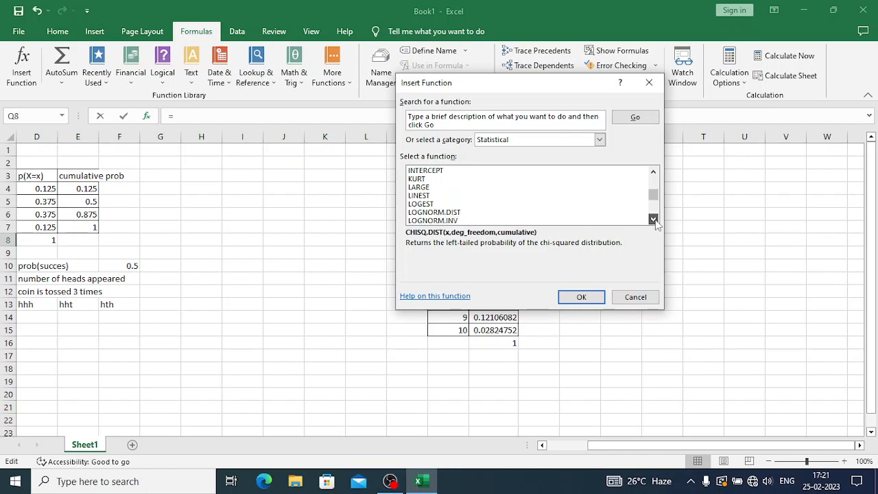
pyautogui.click(653, 220)
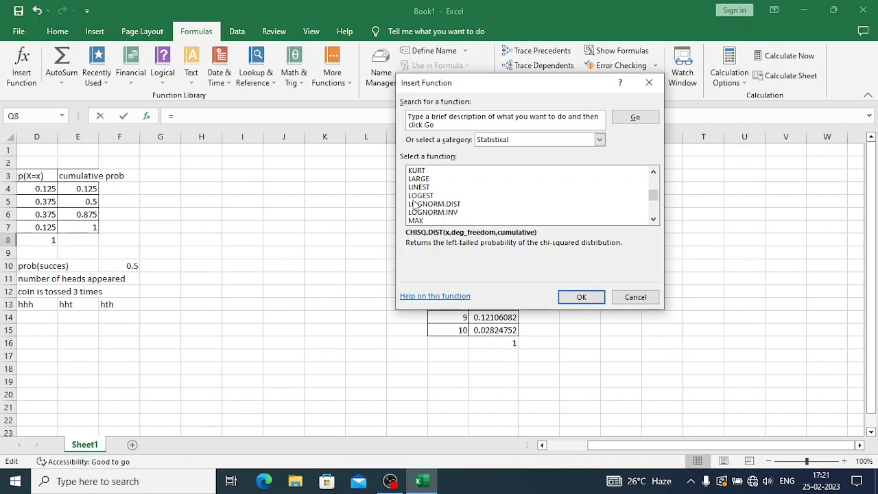
pyautogui.click(653, 220)
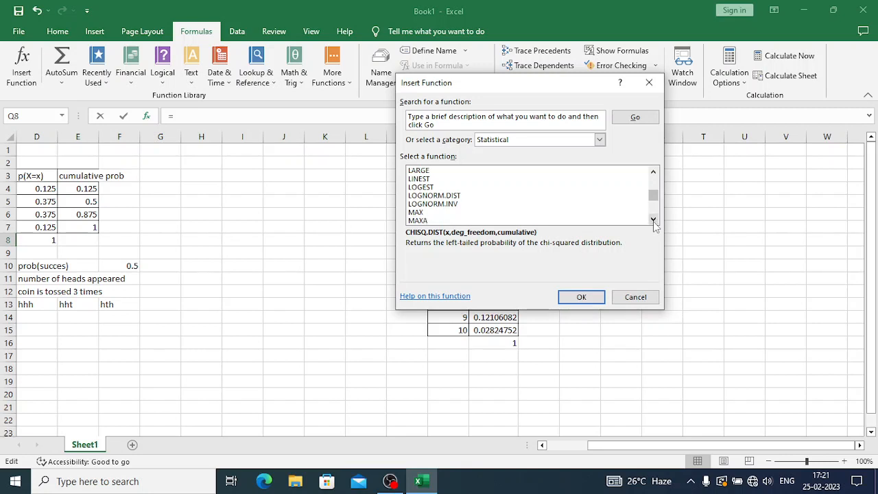
# - Look through the NEGBINOM.DIST, NORM.DIST and POISSON.DIST entries of the Statistical functions and read the description of PROB
pyautogui.click(653, 220)
pyautogui.click(653, 219)
pyautogui.click(653, 220)
pyautogui.click(653, 220)
pyautogui.click(652, 219)
pyautogui.click(653, 220)
pyautogui.click(652, 219)
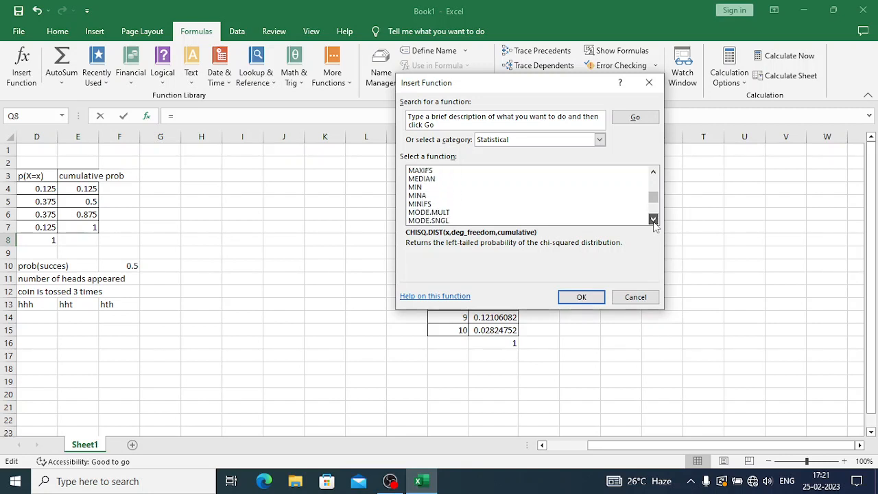
pyautogui.click(653, 219)
pyautogui.click(653, 220)
pyautogui.click(653, 219)
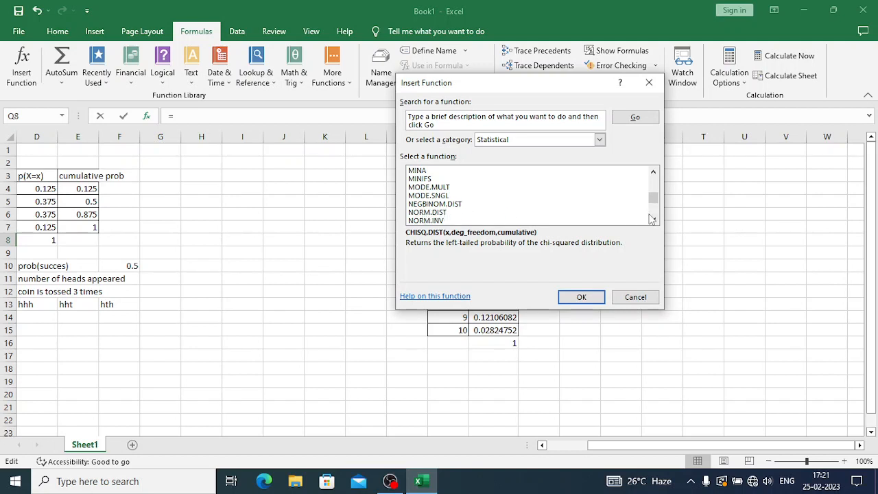
pyautogui.moveTo(653, 218); pyautogui.dragTo(652, 218)
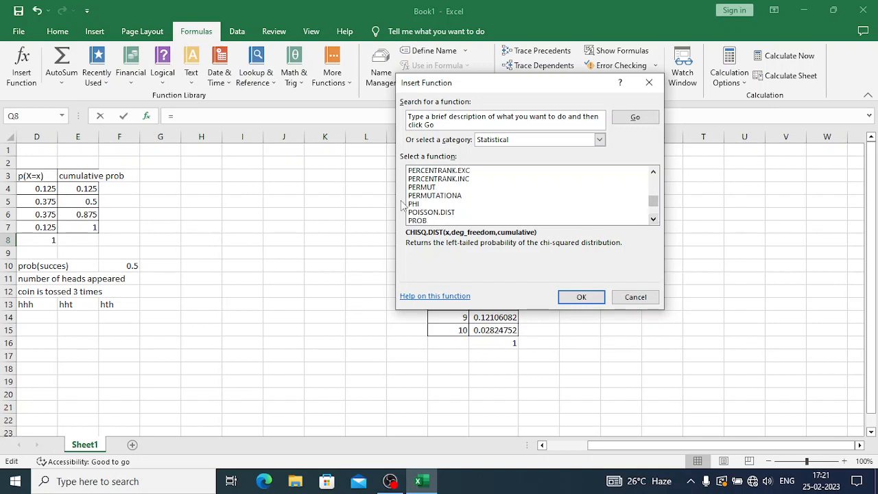
pyautogui.click(652, 218)
pyautogui.click(653, 218)
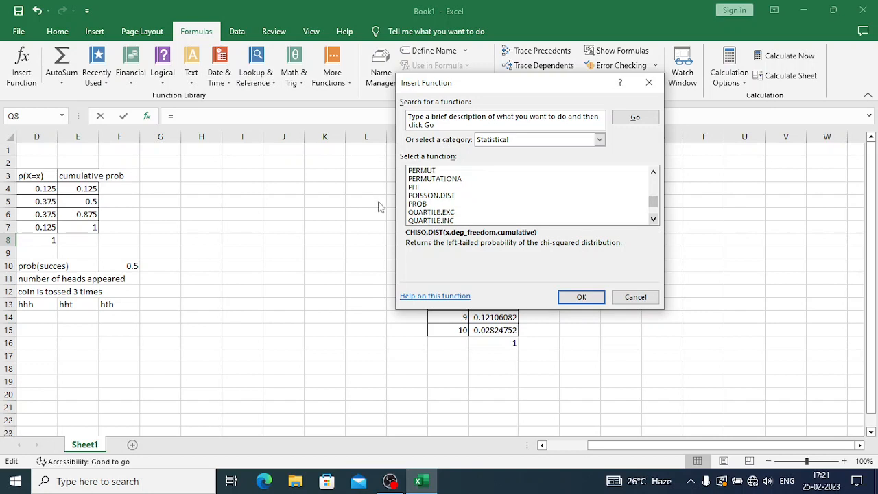
pyautogui.click(417, 205)
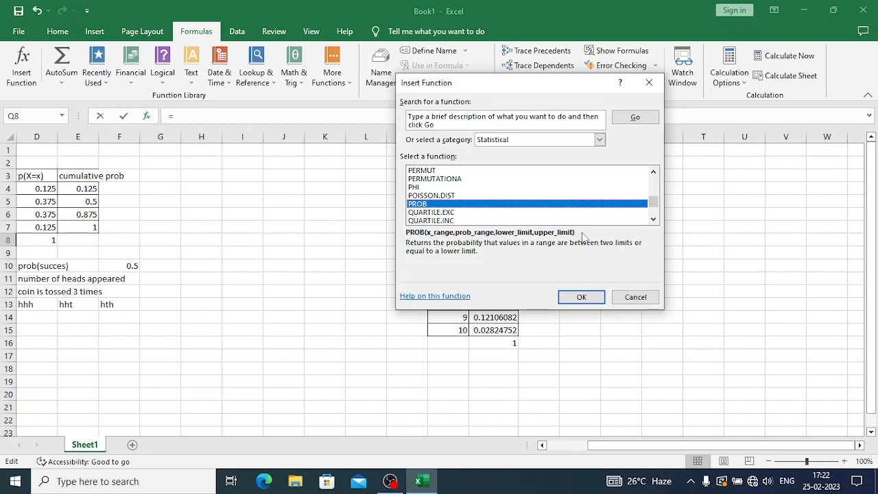
# - Look through the Statistical functions beyond PROB, including the T.DIST and T.INV family, and leave the function list without inserting one
pyautogui.click(653, 219)
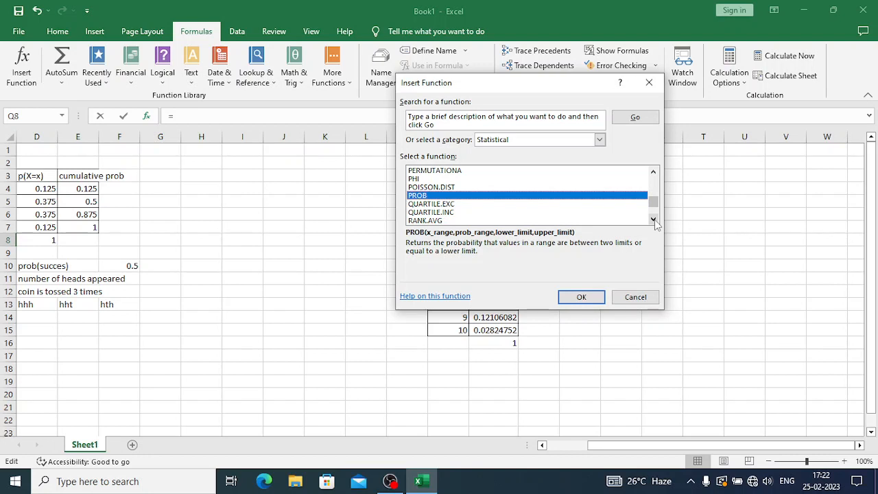
pyautogui.click(653, 219)
pyautogui.click(652, 220)
pyautogui.click(653, 219)
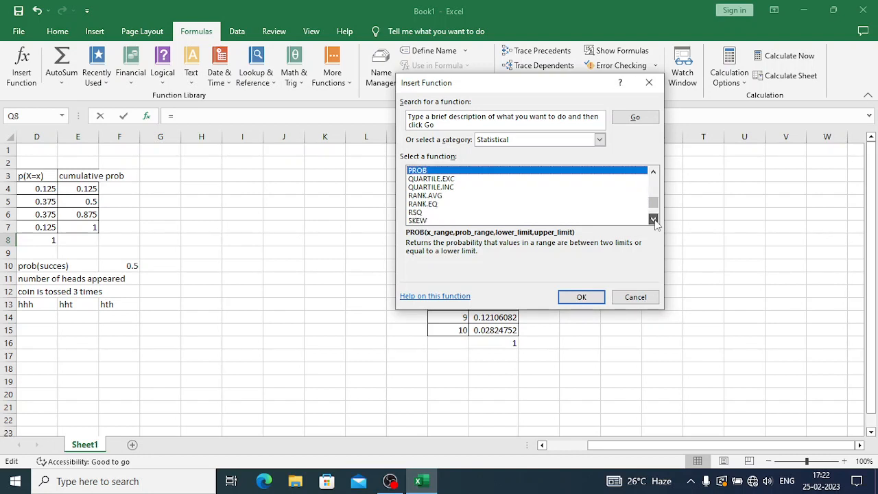
pyautogui.click(653, 219)
pyautogui.click(653, 219)
pyautogui.click(653, 220)
pyautogui.click(653, 219)
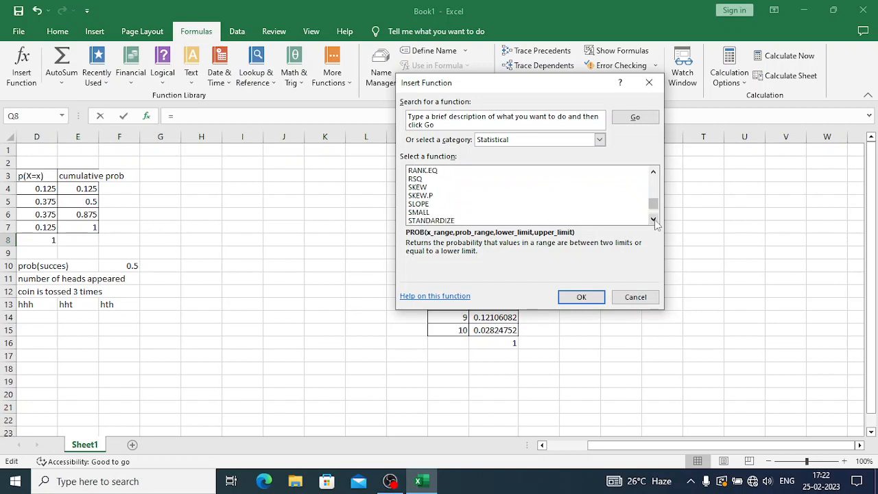
pyautogui.click(653, 219)
pyautogui.click(653, 220)
pyautogui.click(653, 219)
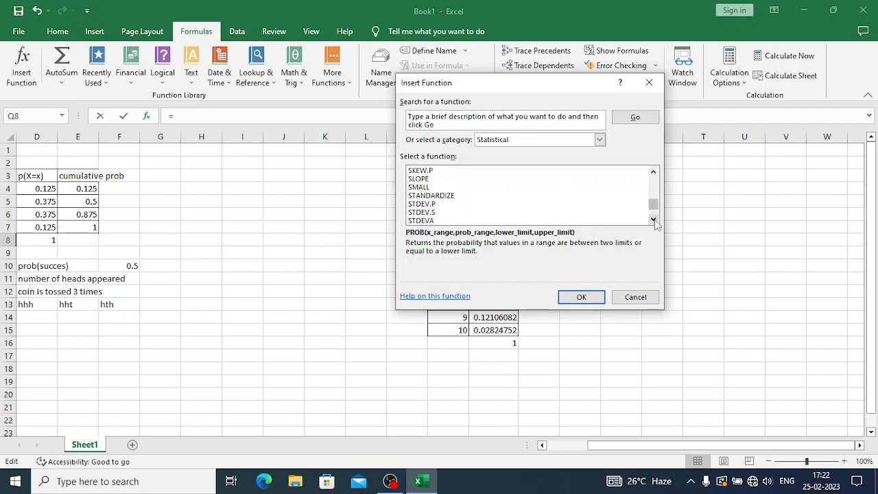
pyautogui.click(652, 220)
pyautogui.click(653, 219)
pyautogui.click(653, 219)
pyautogui.click(653, 220)
pyautogui.click(652, 219)
pyautogui.click(653, 220)
pyautogui.click(652, 220)
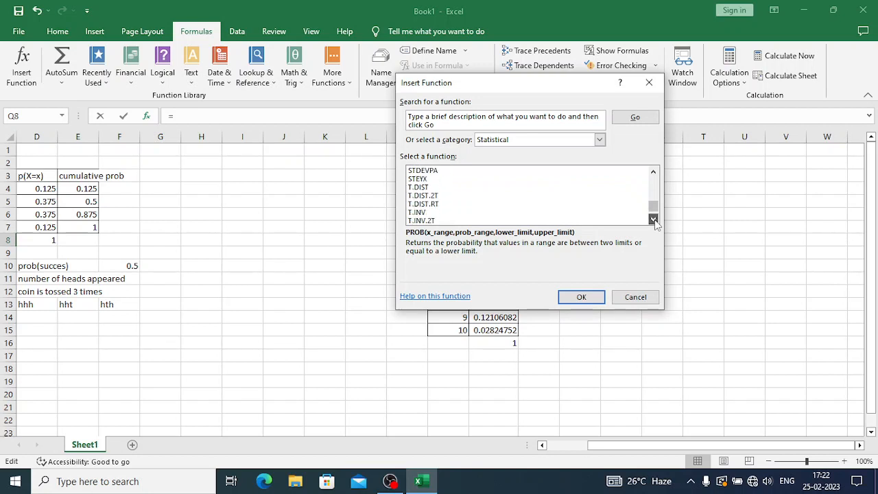
pyautogui.click(653, 220)
pyautogui.click(653, 219)
pyautogui.click(653, 219)
pyautogui.click(653, 219)
pyautogui.click(652, 219)
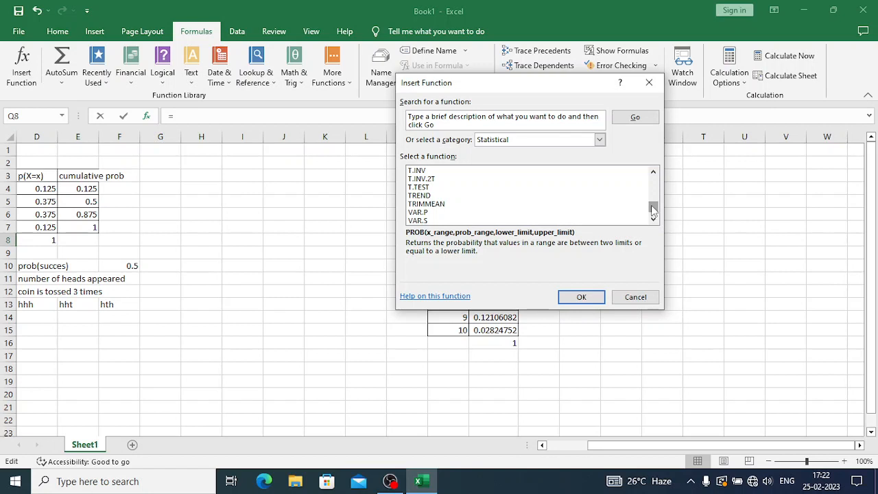
pyautogui.moveTo(653, 207); pyautogui.dragTo(653, 181)
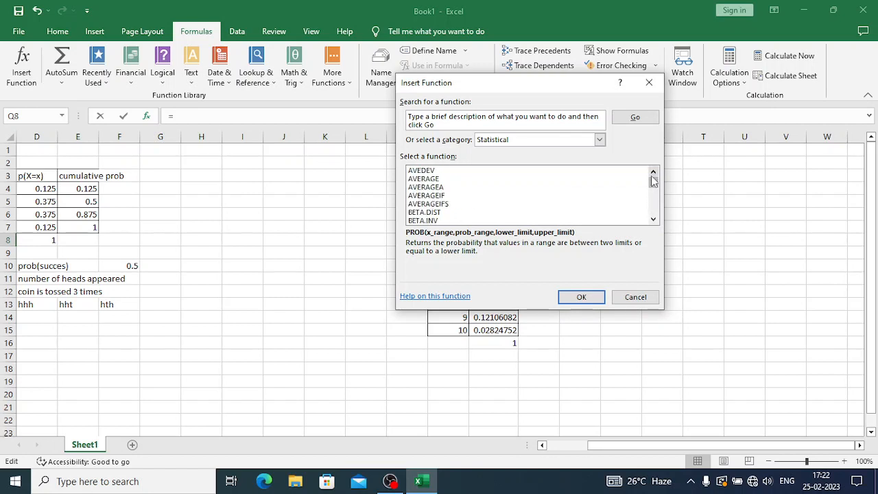
pyautogui.click(653, 219)
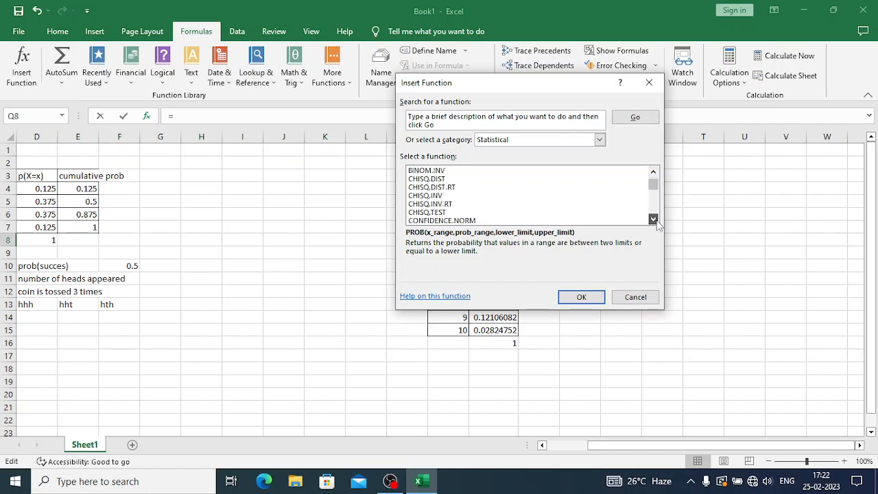
pyautogui.click(636, 296)
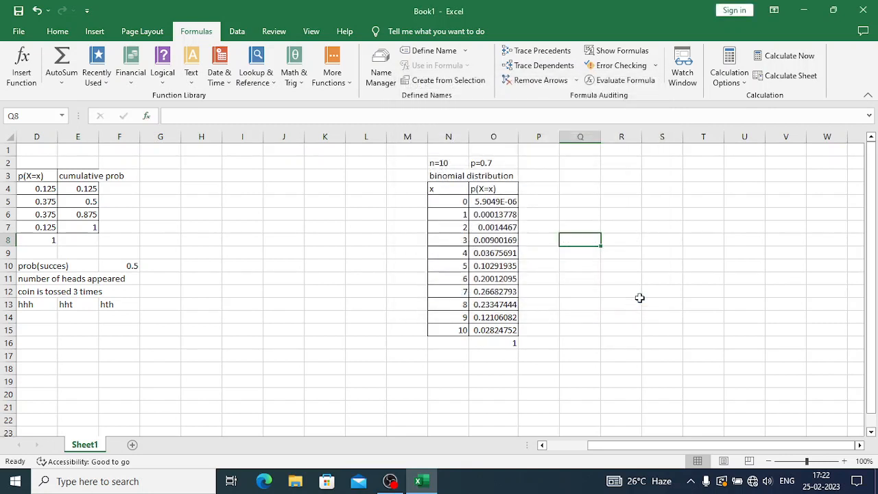
# - Insert the recommended Scatter chart with connecting lines for the binomial distribution table in N4:O15
pyautogui.moveTo(455, 187); pyautogui.dragTo(507, 337)
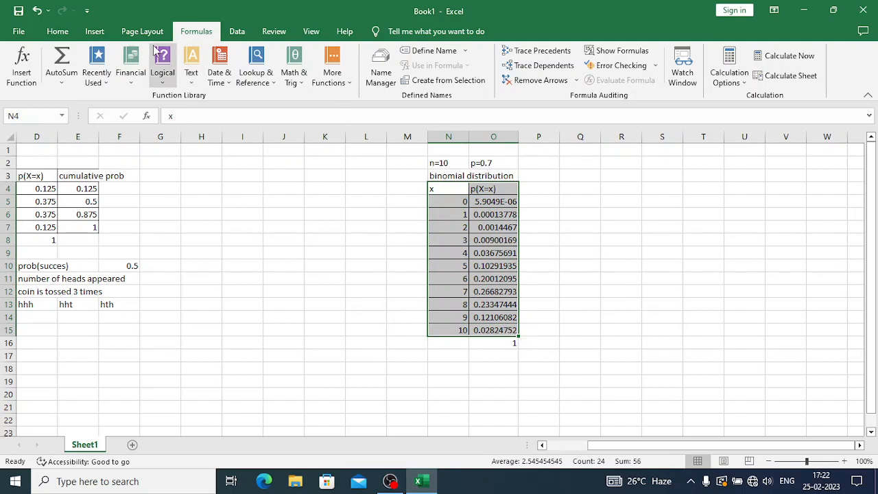
pyautogui.click(94, 32)
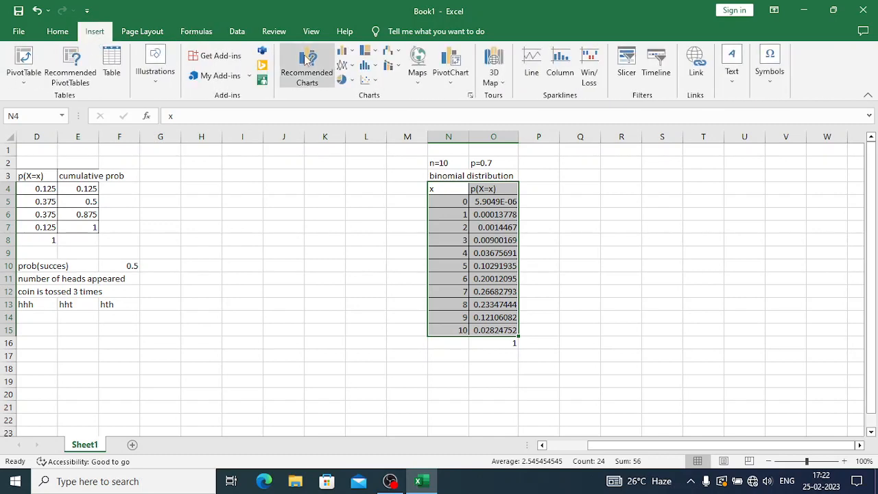
pyautogui.click(471, 96)
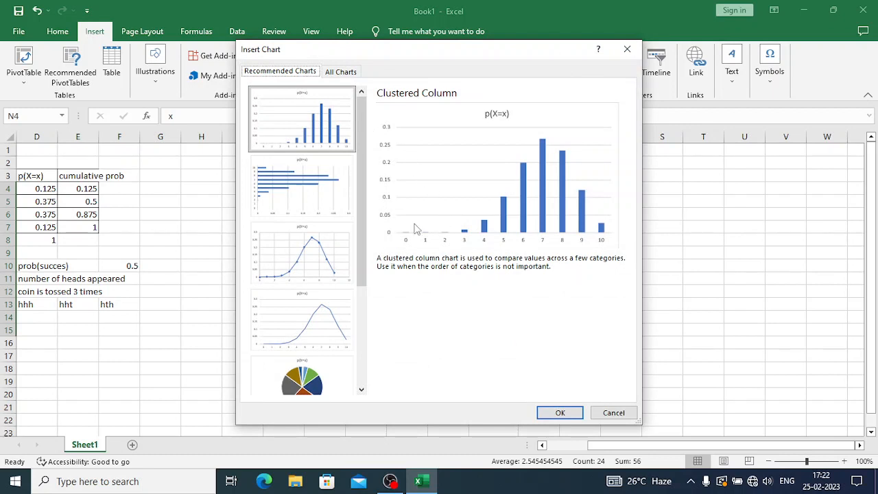
pyautogui.click(309, 262)
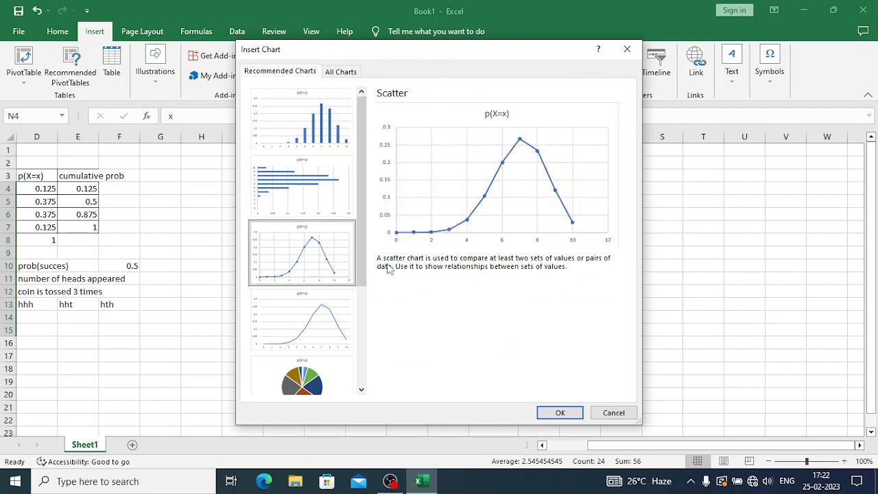
pyautogui.click(559, 412)
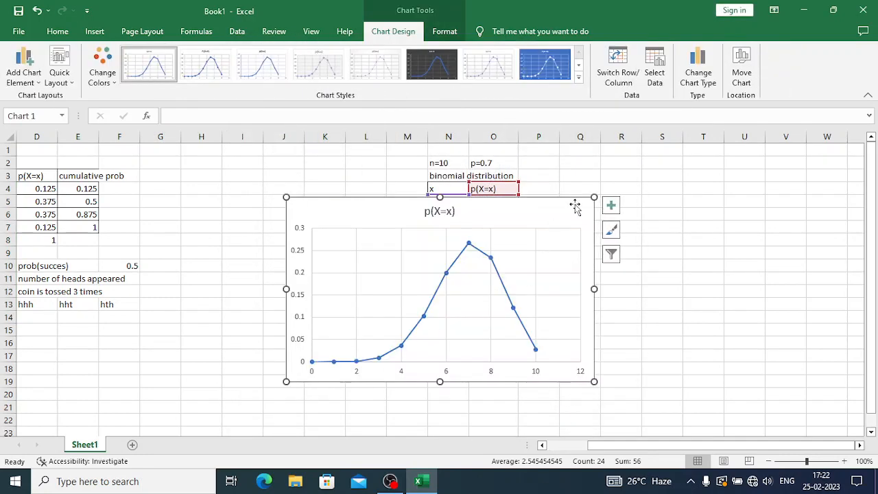
# - Move the chart to columns Q:X beside the binomial distribution table and apply the solid blue chart style with white markers
pyautogui.moveTo(575, 206); pyautogui.dragTo(764, 207)
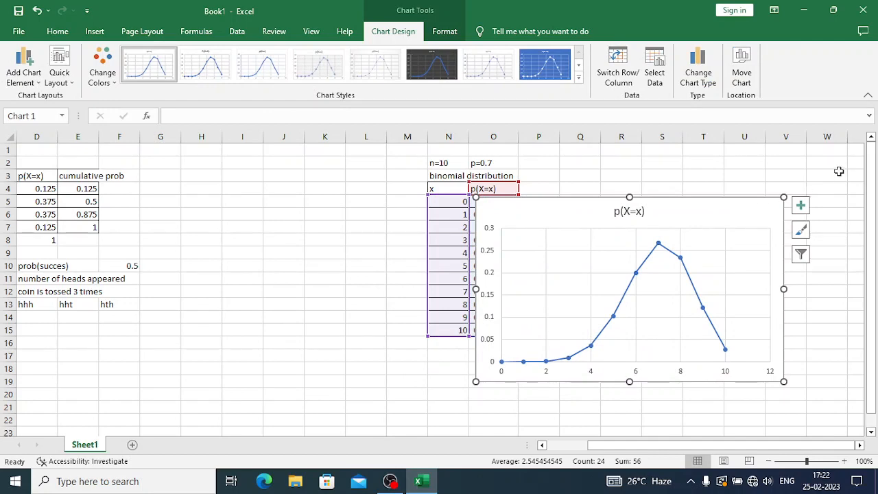
pyautogui.click(859, 445)
pyautogui.click(860, 446)
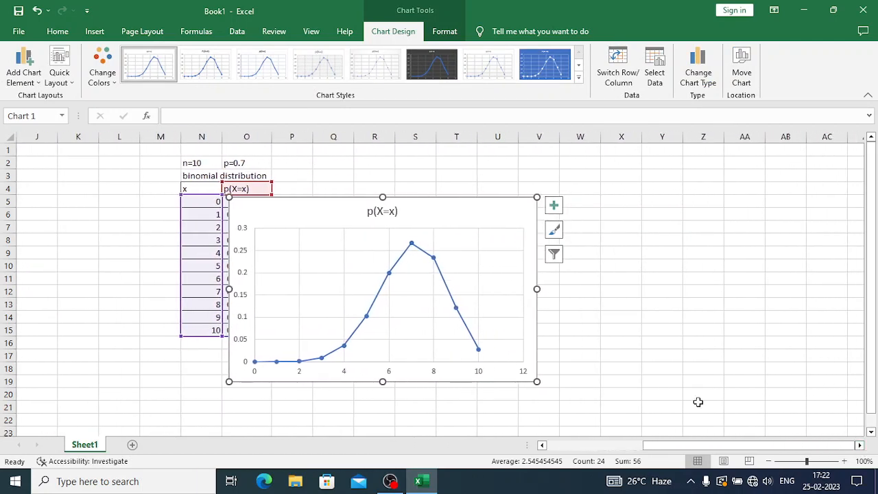
pyautogui.moveTo(517, 213); pyautogui.dragTo(620, 189)
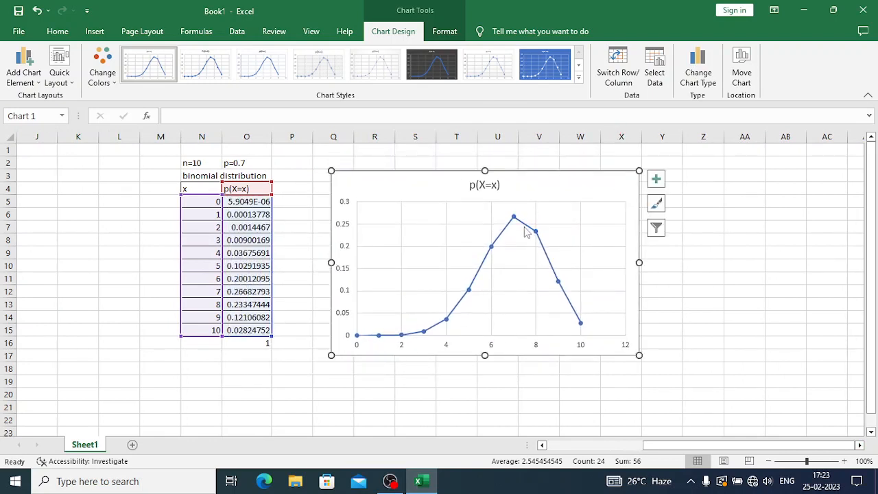
pyautogui.click(528, 77)
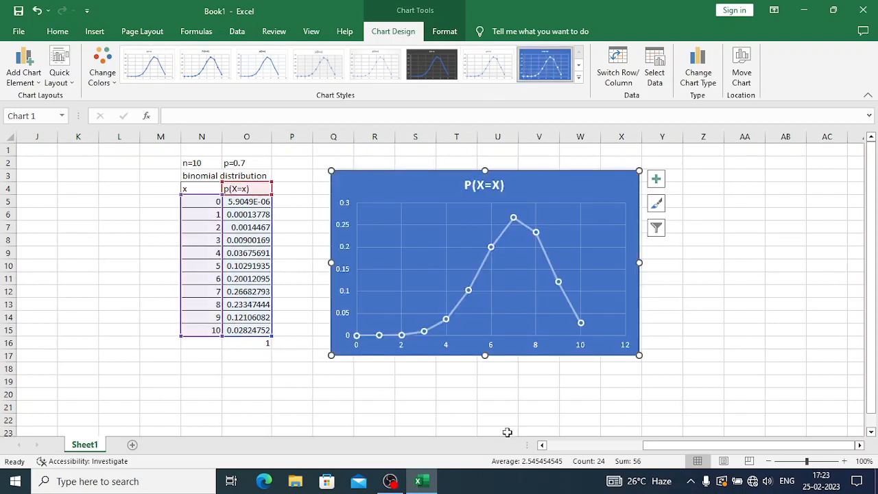
pyautogui.click(542, 445)
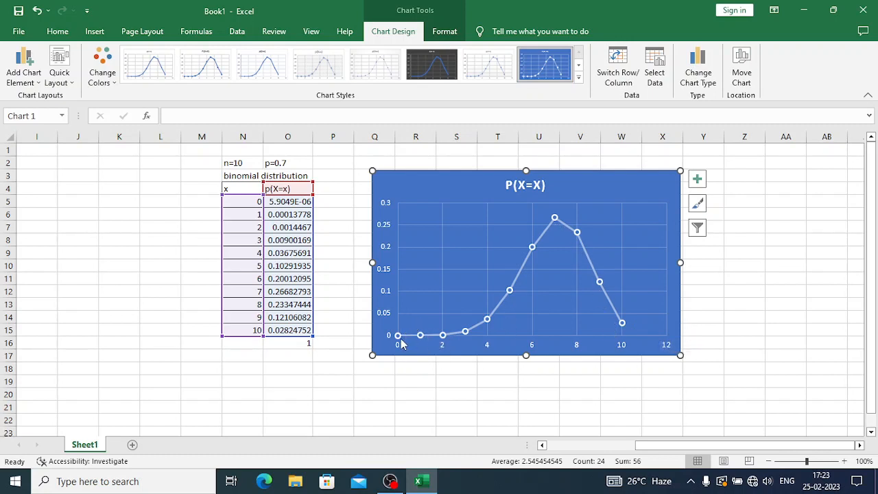
pyautogui.moveTo(399, 344)
pyautogui.moveTo(619, 320)
# - Label the parameters of a second binomial table with n=30 in N20 and p=0.6 in O20
pyautogui.click(233, 162)
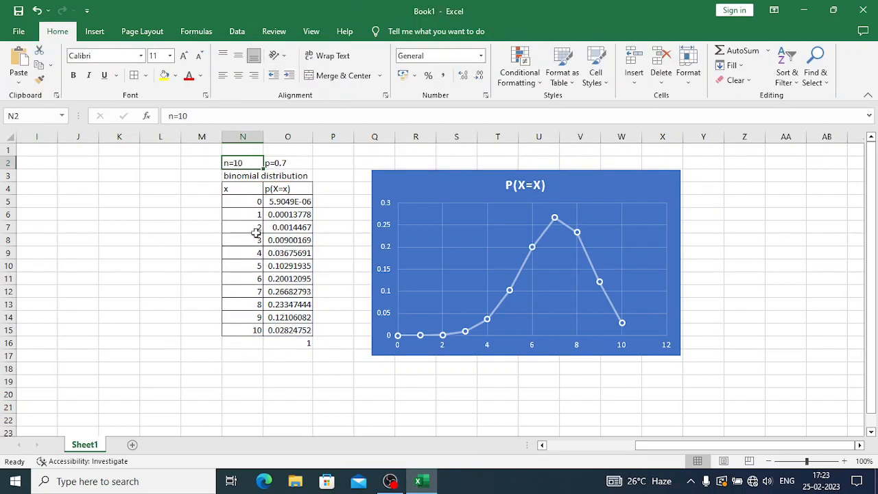
pyautogui.click(248, 394)
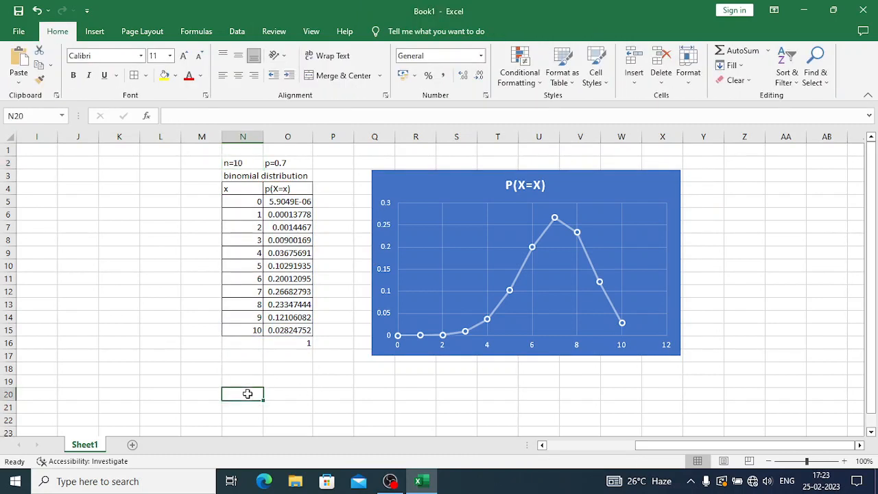
pyautogui.write('n=30')
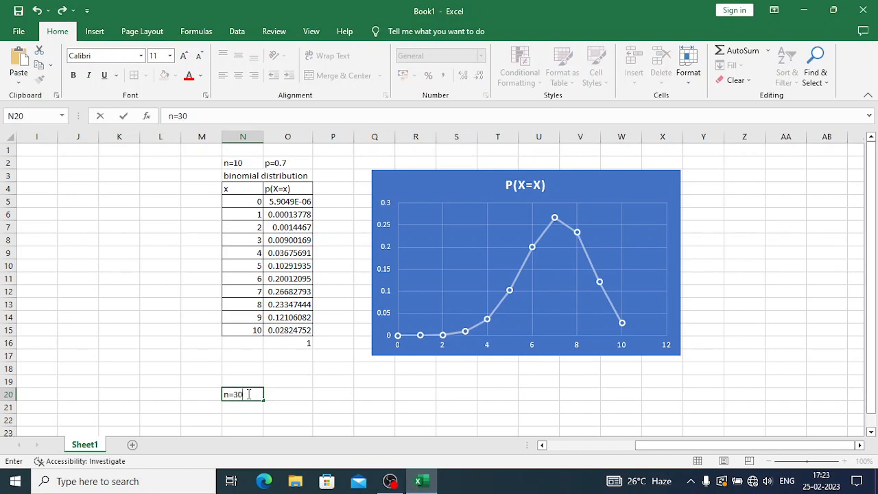
pyautogui.press('Tab')
pyautogui.write('p')
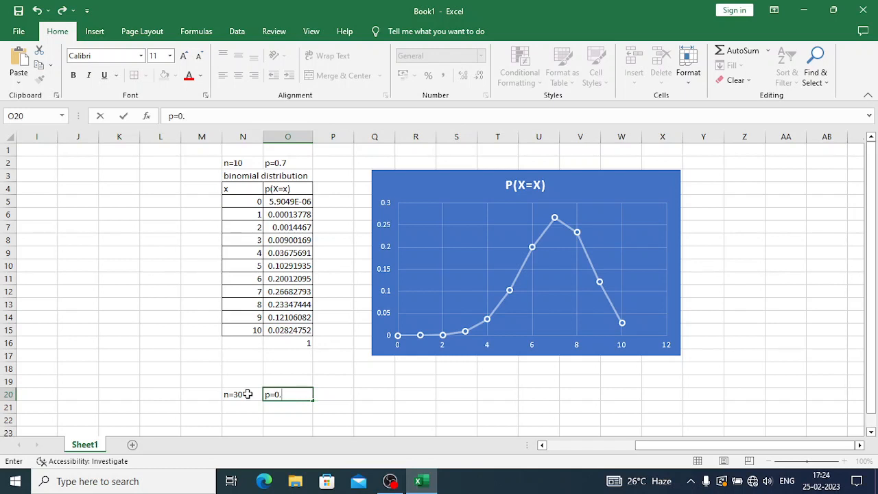
# - Enter the heading x in N21 and the starting values 0, 1 and 2 in N22:N24
pyautogui.click(239, 420)
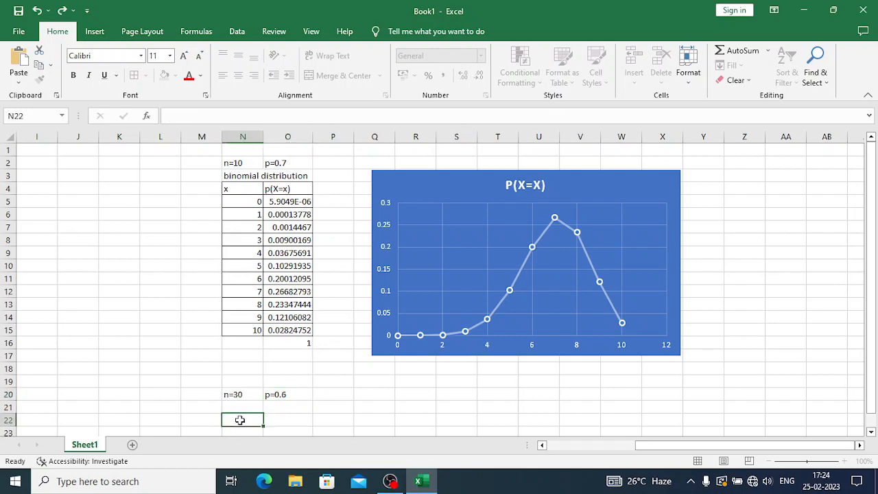
pyautogui.press('Up')
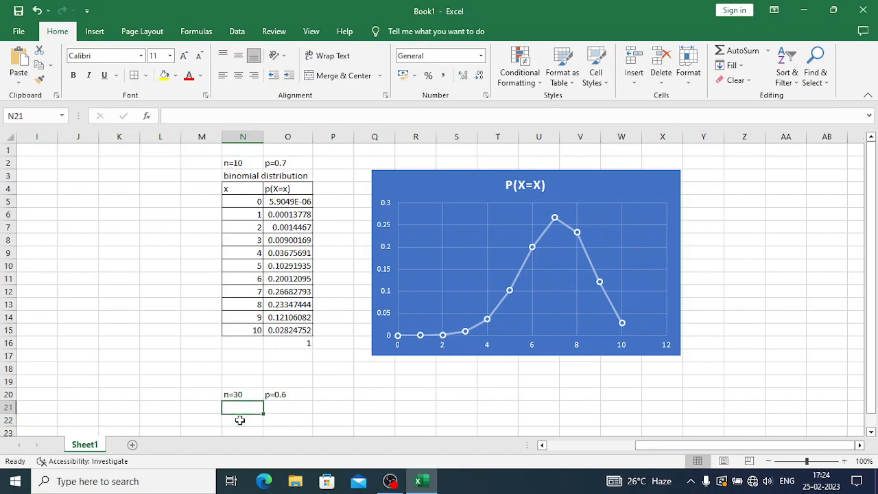
pyautogui.press('Return')
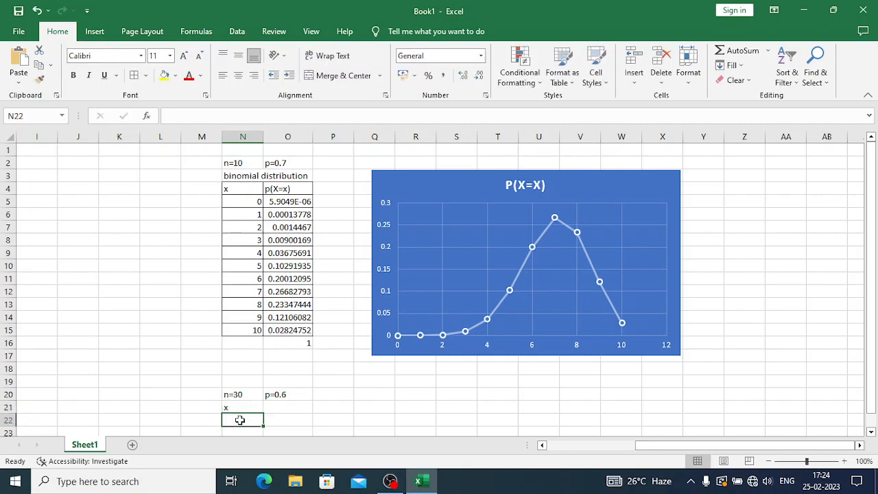
pyautogui.write('0')
pyautogui.press('Return')
pyautogui.write('1')
pyautogui.press('Return')
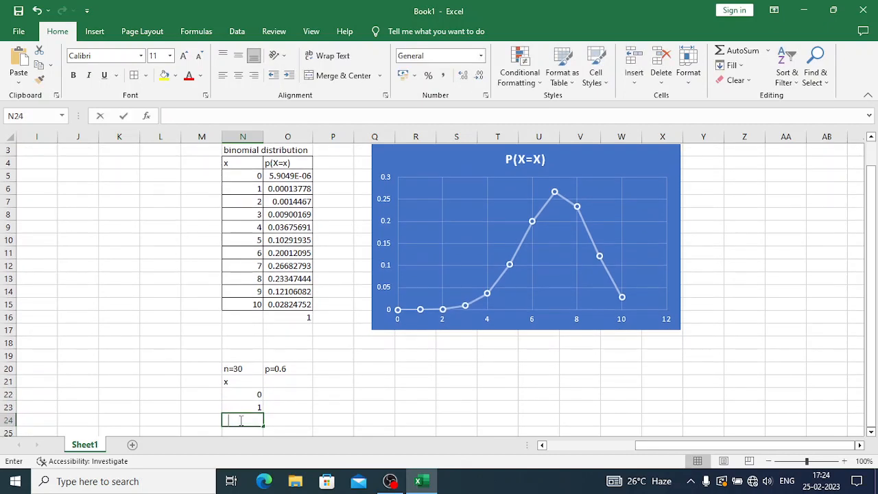
pyautogui.write('2')
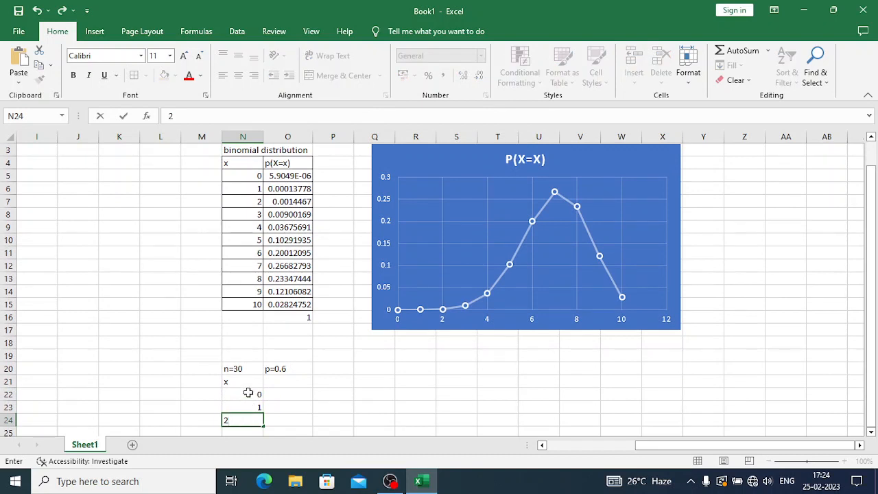
# - Extend the x series from N22:N24 down to N52 so it runs from 0 to 30
pyautogui.click(246, 395)
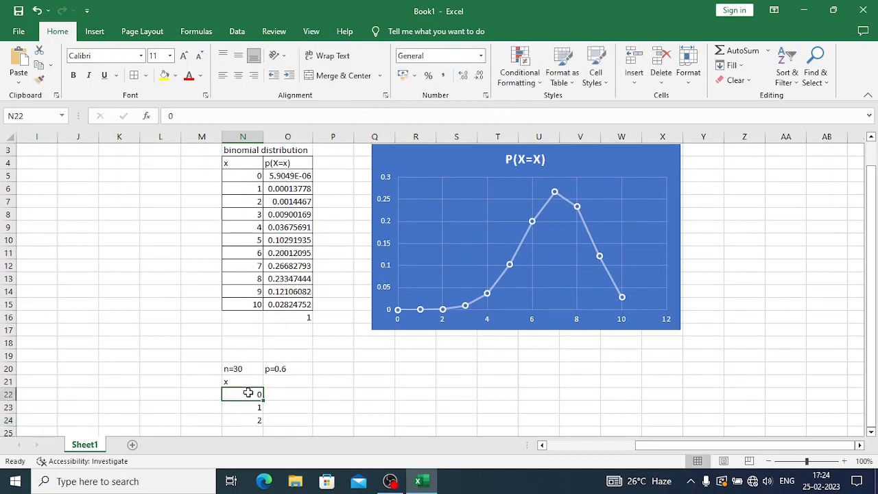
pyautogui.click(339, 421)
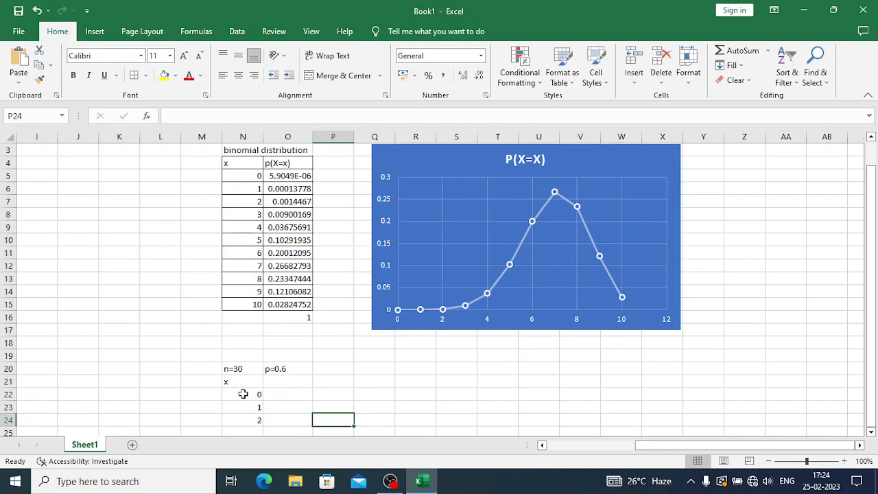
pyautogui.moveTo(242, 394); pyautogui.dragTo(247, 419)
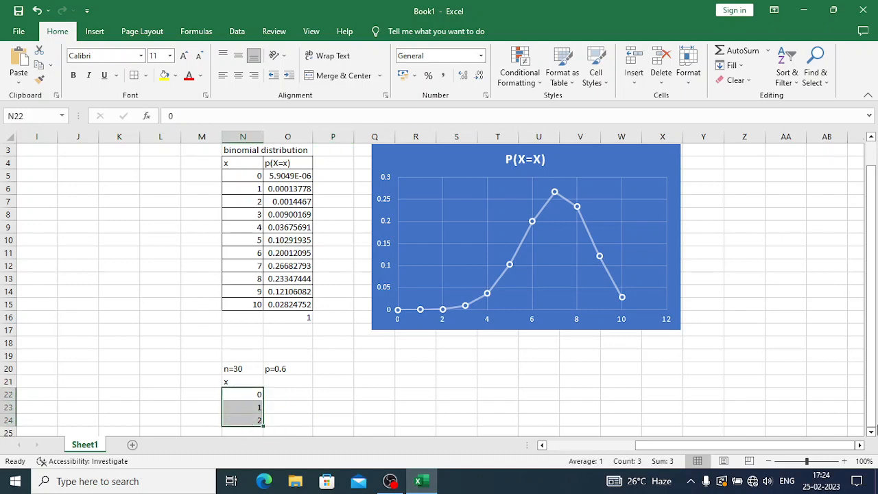
pyautogui.click(871, 432)
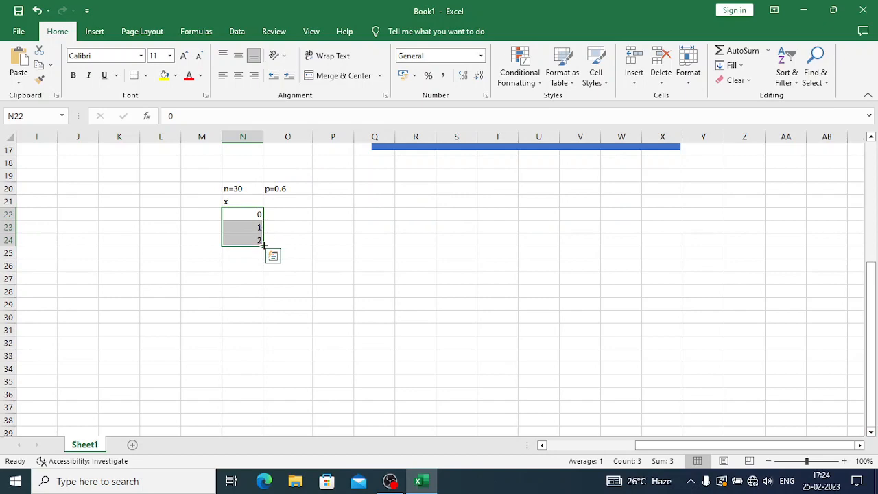
pyautogui.moveTo(263, 245); pyautogui.dragTo(254, 305)
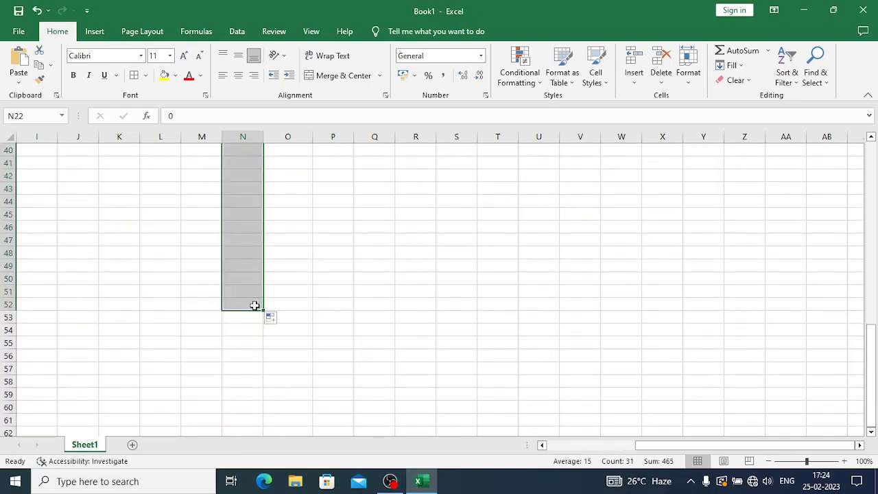
# - Enter the probability heading p(X-=x) in O21 next to the x heading
pyautogui.click(871, 138)
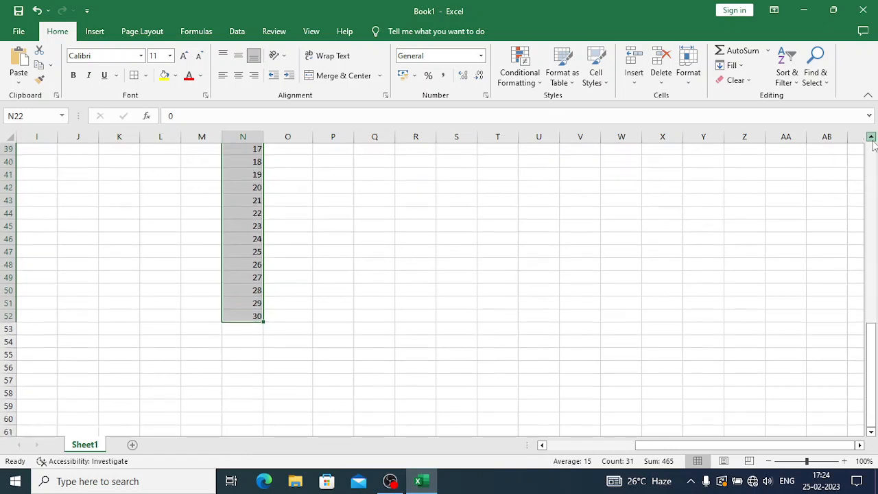
pyautogui.click(871, 138)
pyautogui.click(871, 138)
pyautogui.click(871, 138)
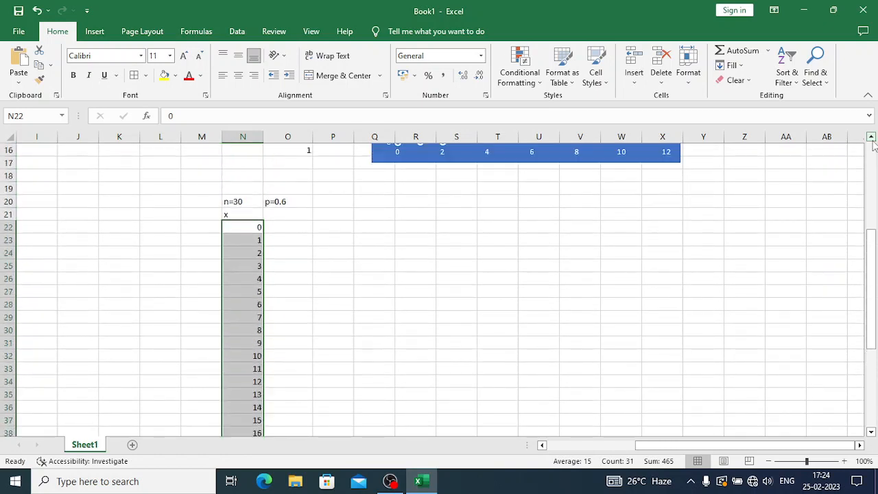
pyautogui.click(286, 215)
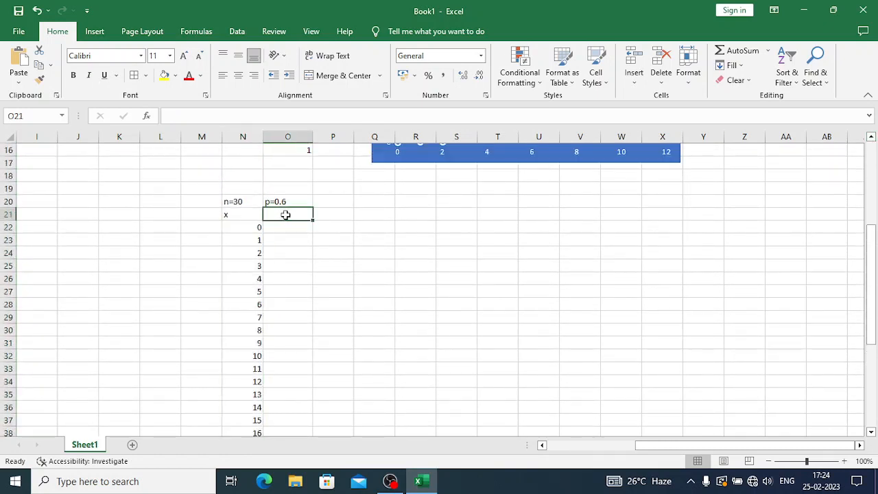
pyautogui.write('p(')
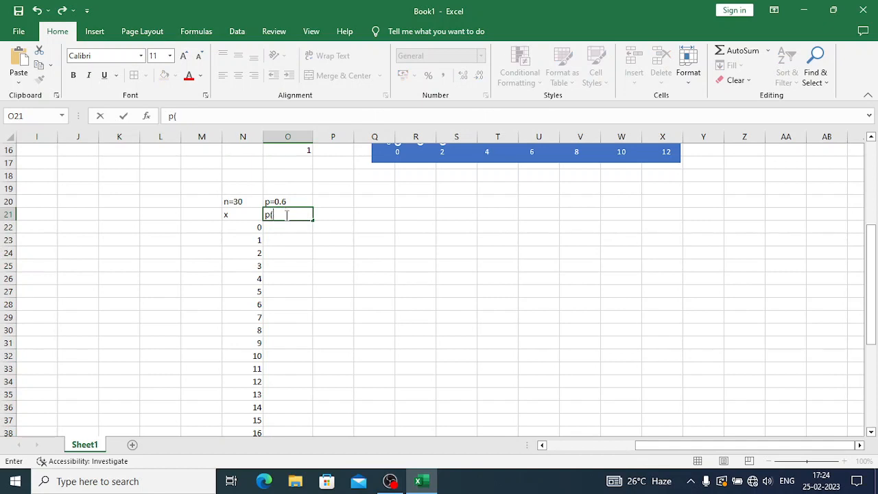
pyautogui.write('X-=x')
# - Start a BINOM.DIST function in O22 and reference cell N22 as its Number_s argument
pyautogui.click(285, 225)
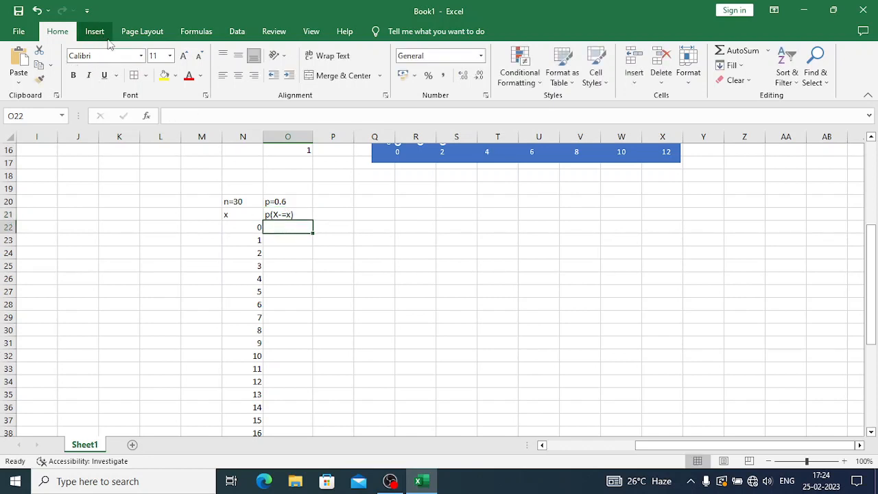
pyautogui.click(196, 31)
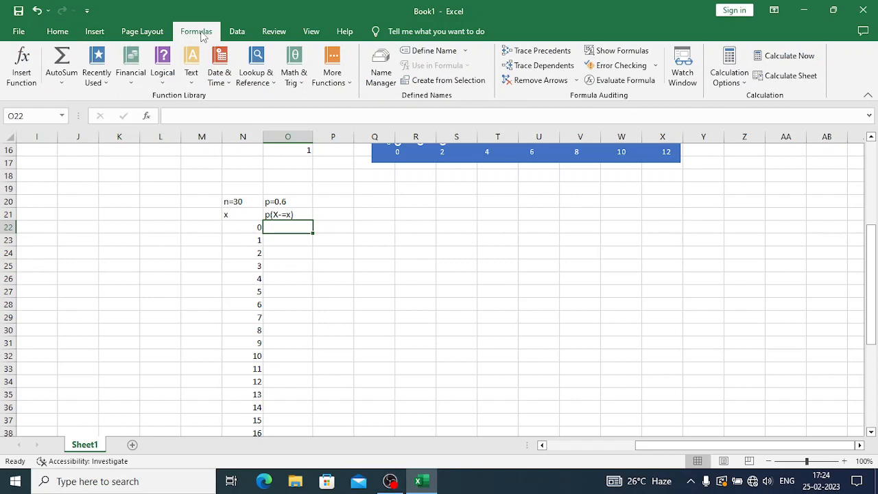
pyautogui.click(106, 83)
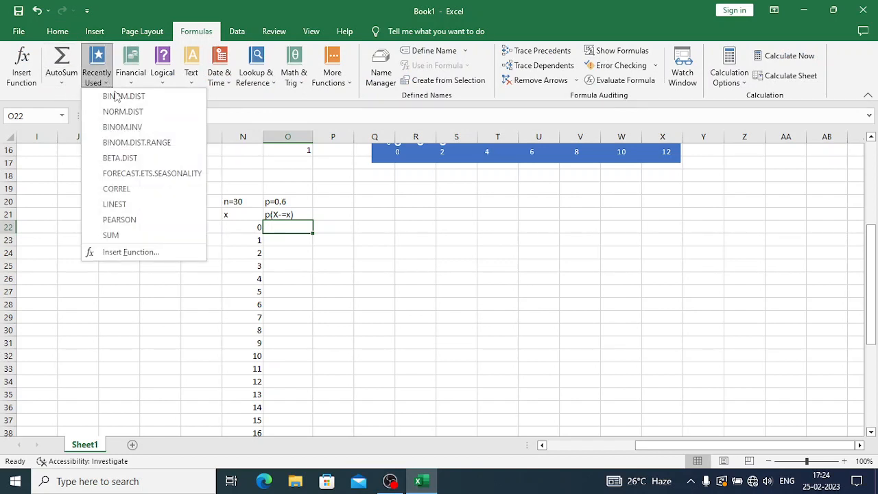
pyautogui.click(120, 99)
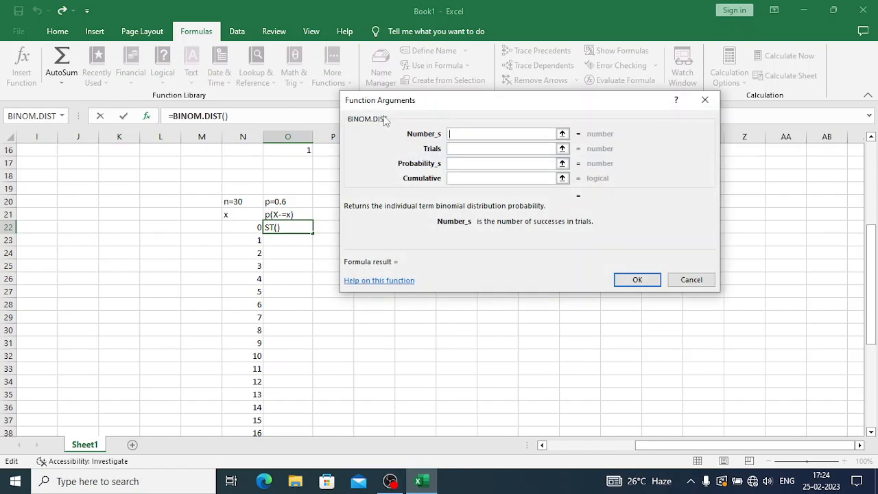
pyautogui.click(562, 133)
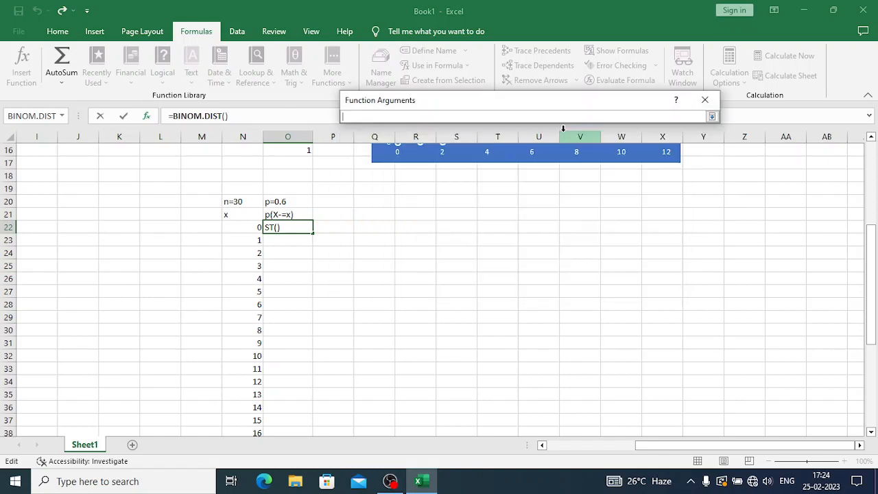
pyautogui.click(254, 227)
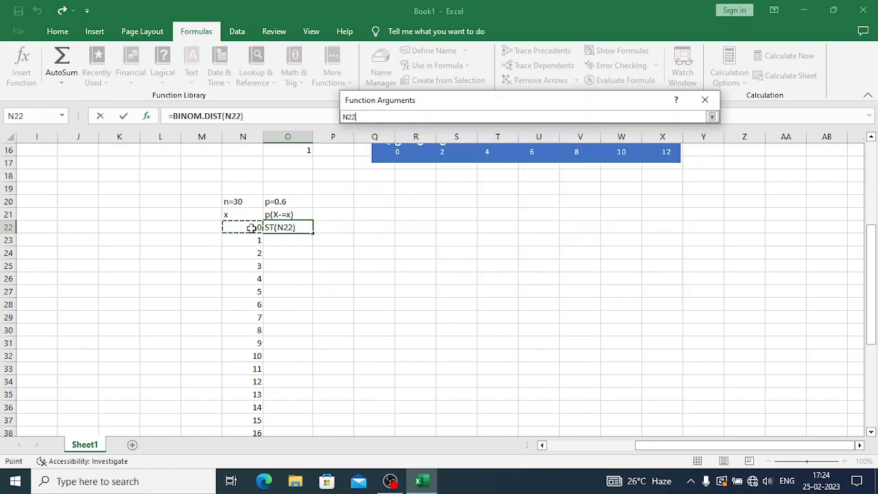
pyautogui.click(711, 117)
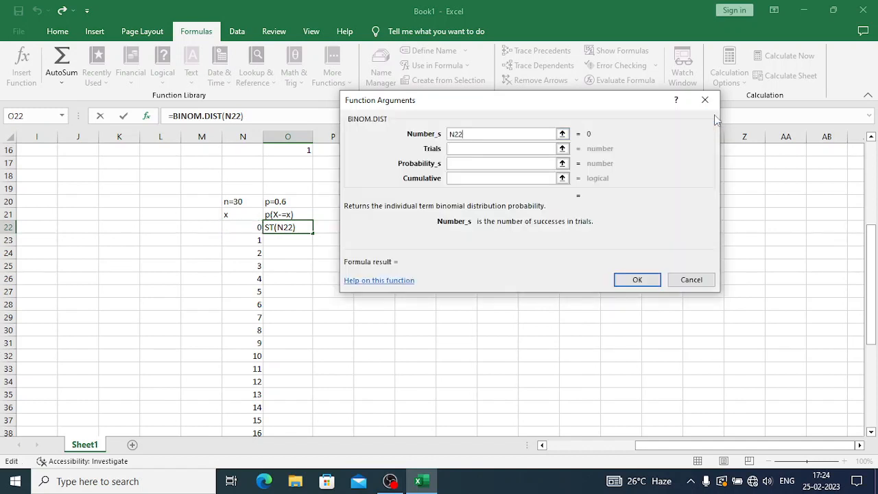
# - Complete the BINOM.DIST formula in O22 with 30 trials, probability 0.6 and cumulative FALSE, and fill it down to O52
pyautogui.click(512, 146)
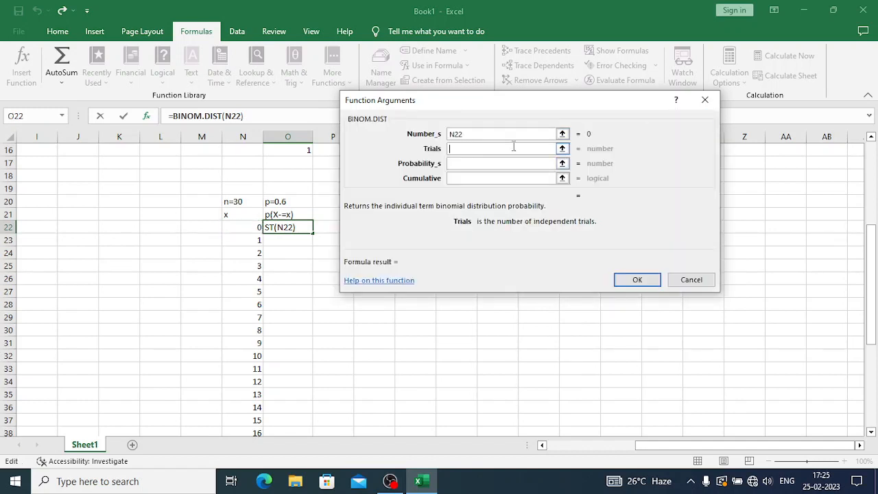
pyautogui.write('30')
pyautogui.click(512, 163)
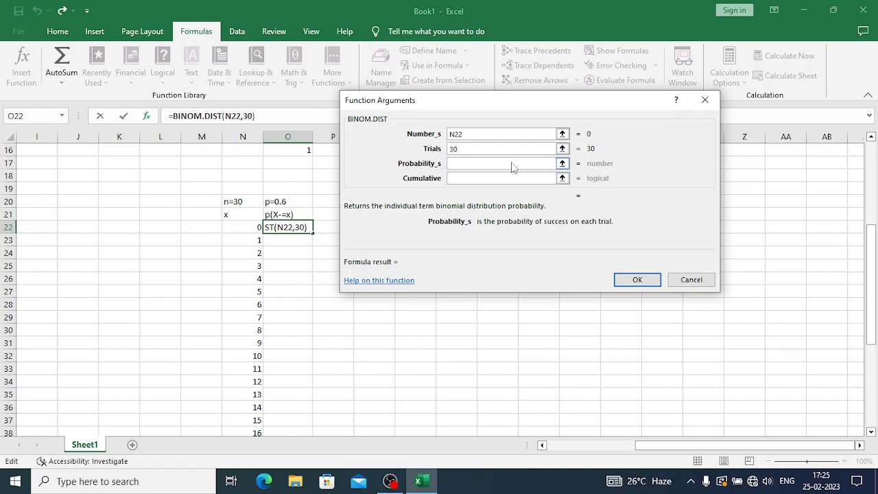
pyautogui.write('0.6')
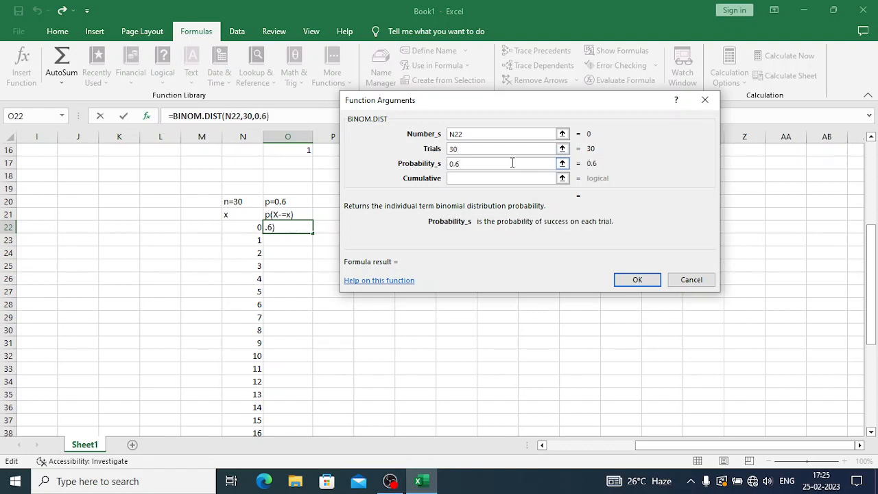
pyautogui.click(500, 179)
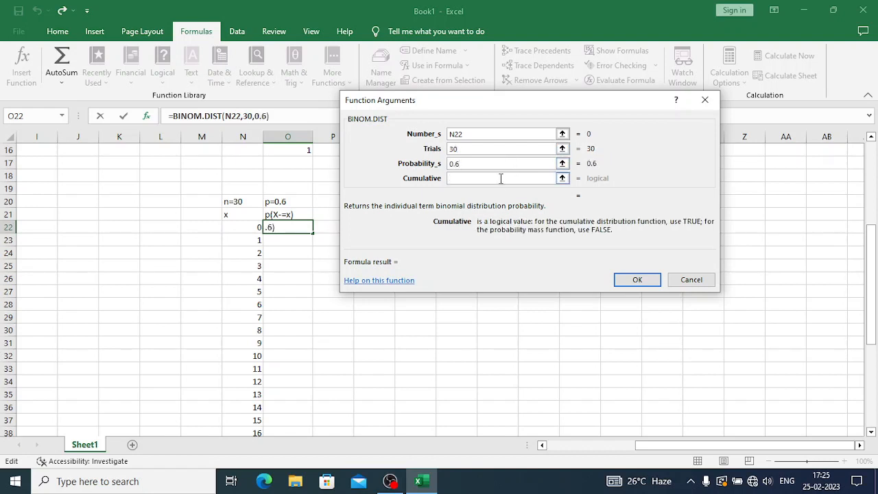
pyautogui.write('false')
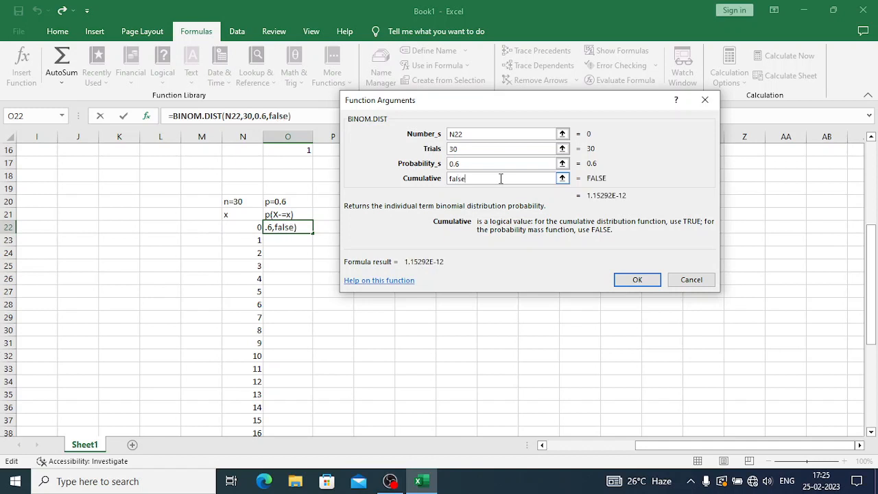
pyautogui.click(634, 280)
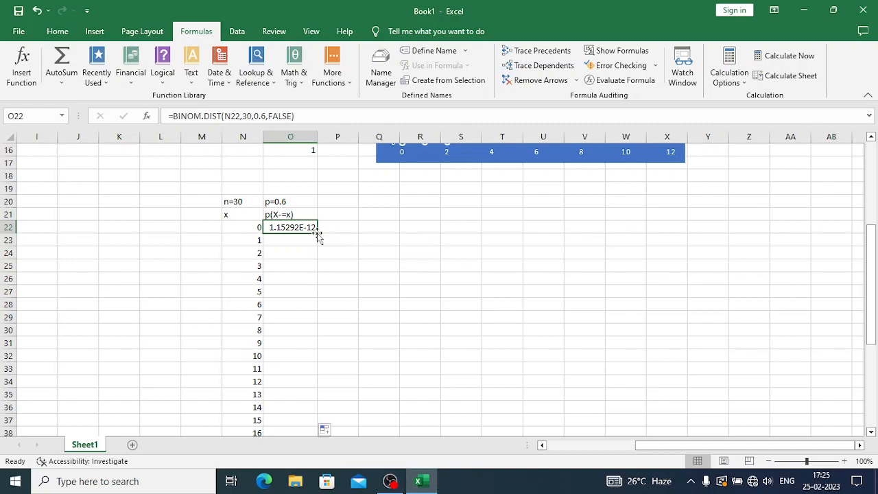
pyautogui.doubleClick(318, 233)
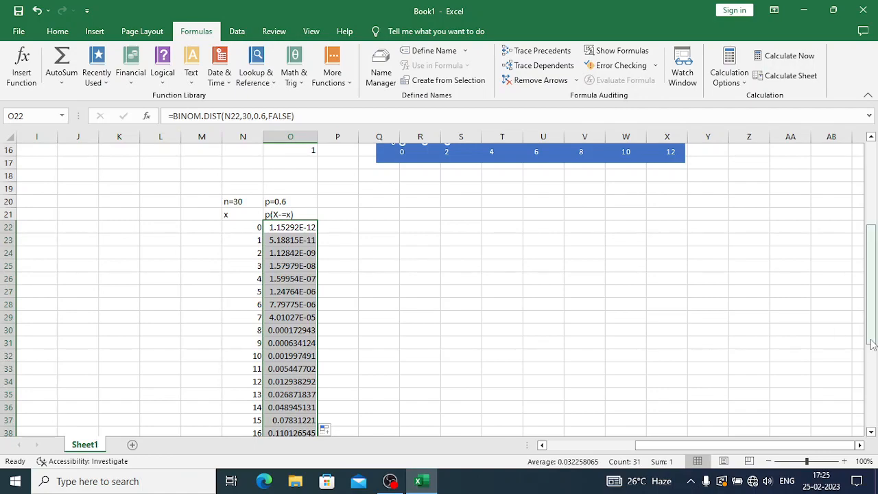
pyautogui.moveTo(872, 343); pyautogui.dragTo(873, 431)
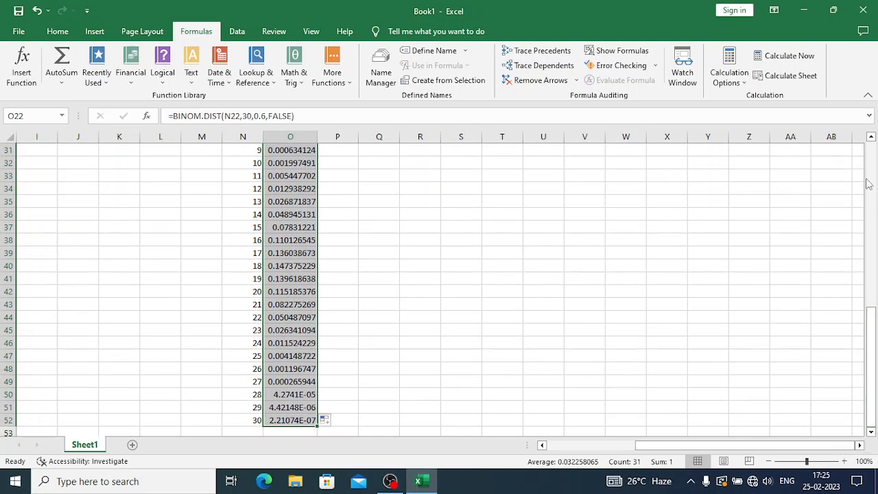
# - Insert the recommended Scatter chart with a connecting line from N21:O52 and place it beside the n=30 table, clear of the data
pyautogui.click(871, 138)
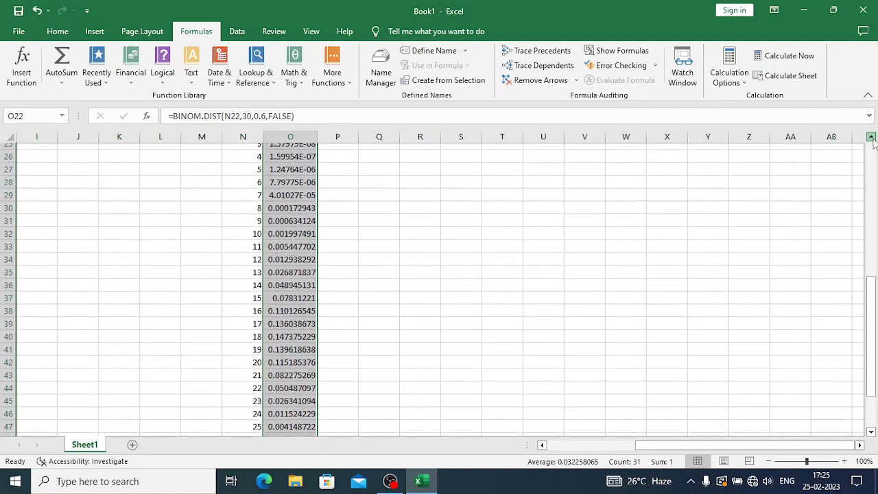
pyautogui.click(872, 138)
pyautogui.click(873, 138)
pyautogui.click(872, 139)
pyautogui.click(872, 138)
pyautogui.click(872, 139)
pyautogui.click(872, 139)
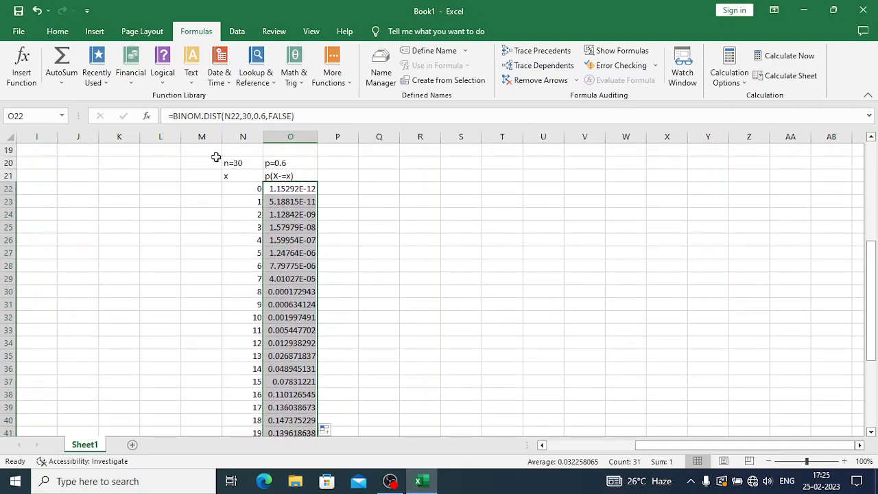
pyautogui.moveTo(229, 176); pyautogui.dragTo(302, 391)
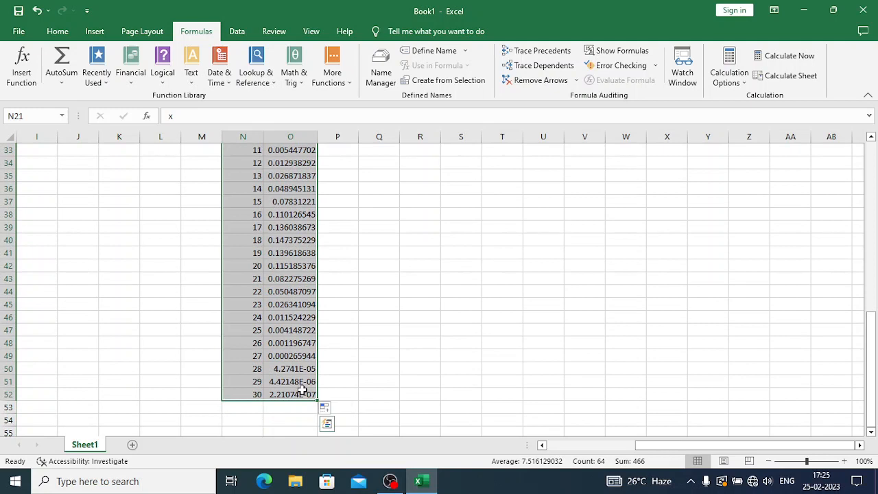
pyautogui.click(95, 32)
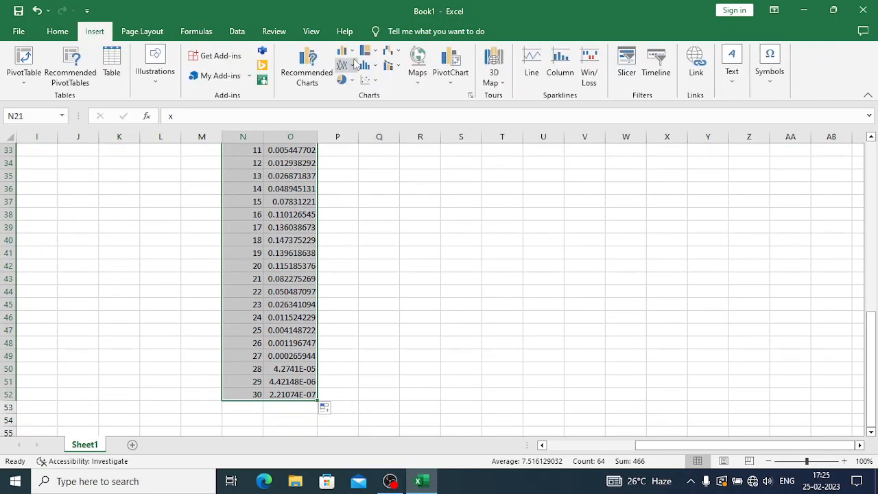
pyautogui.click(470, 96)
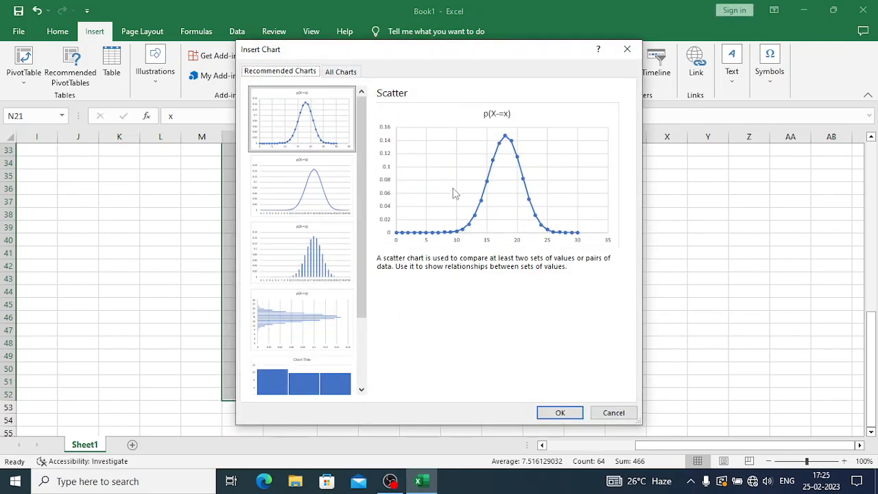
pyautogui.click(566, 414)
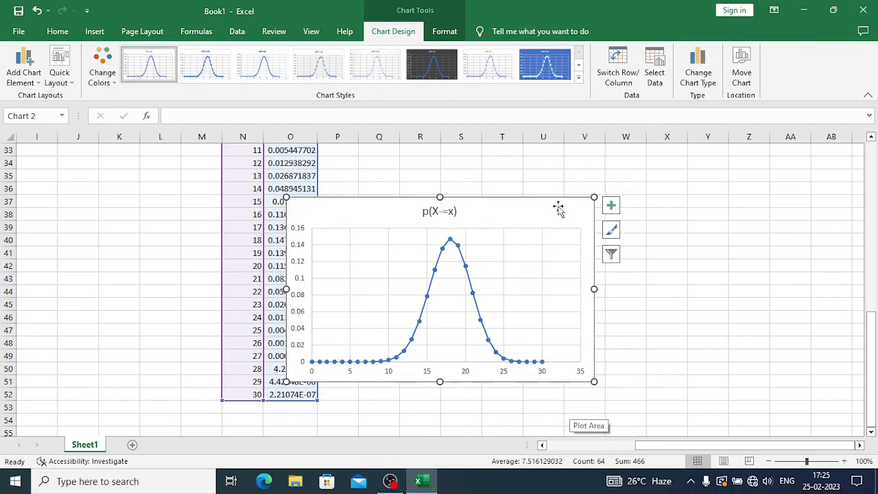
pyautogui.moveTo(559, 205); pyautogui.dragTo(666, 181)
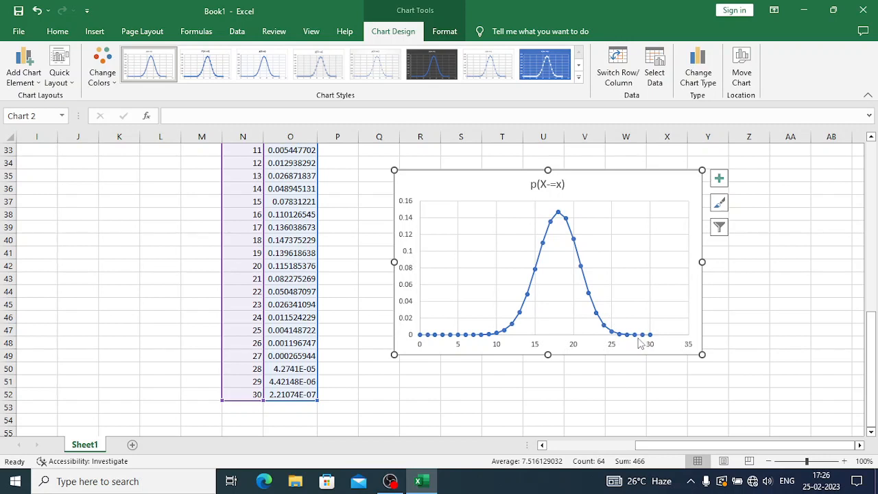
# - Review the n=30 chart against the n=10 table and chart, checking the n and p labels in N20:O20 and N2:O2
pyautogui.moveTo(639, 342)
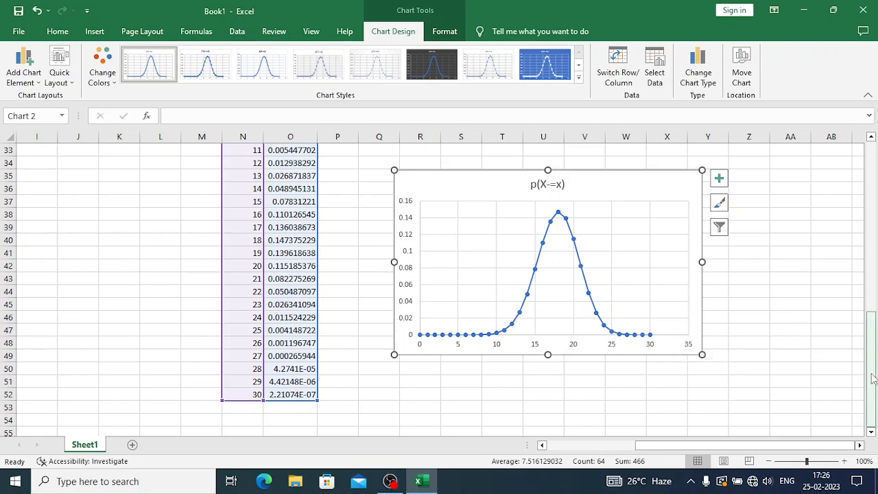
pyautogui.moveTo(872, 378); pyautogui.dragTo(862, 198)
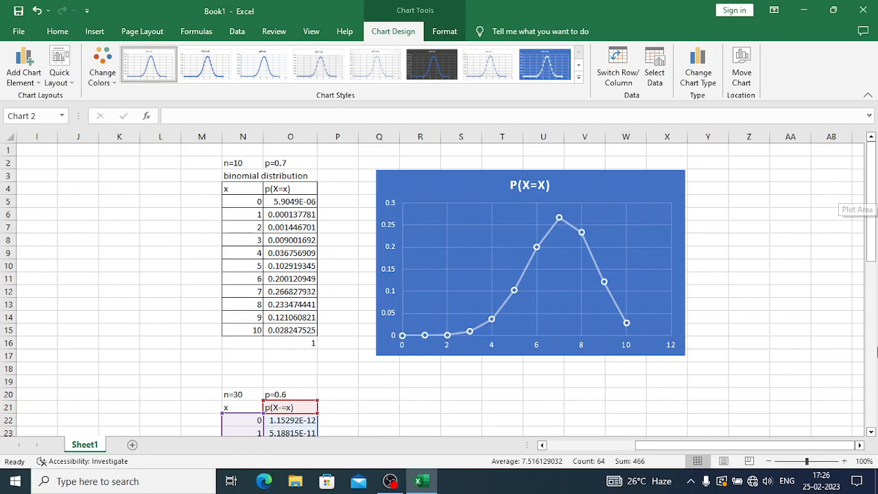
pyautogui.scroll(-3, 871, 433)
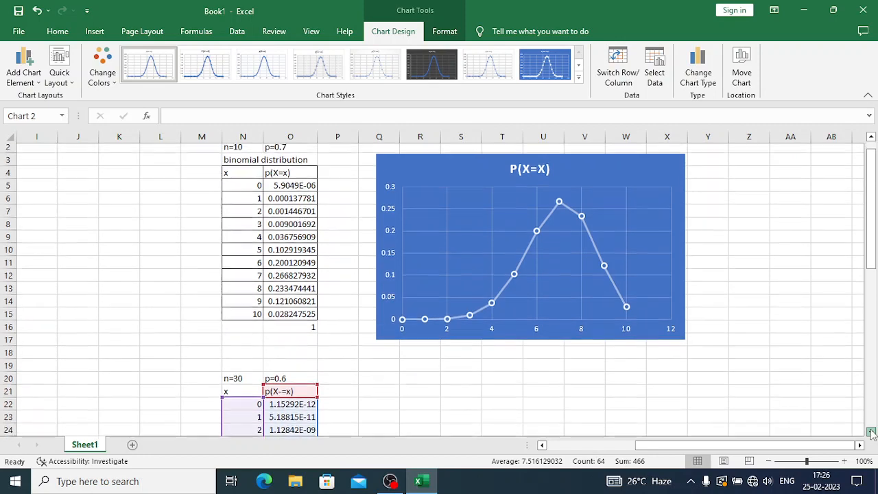
pyautogui.click(859, 446)
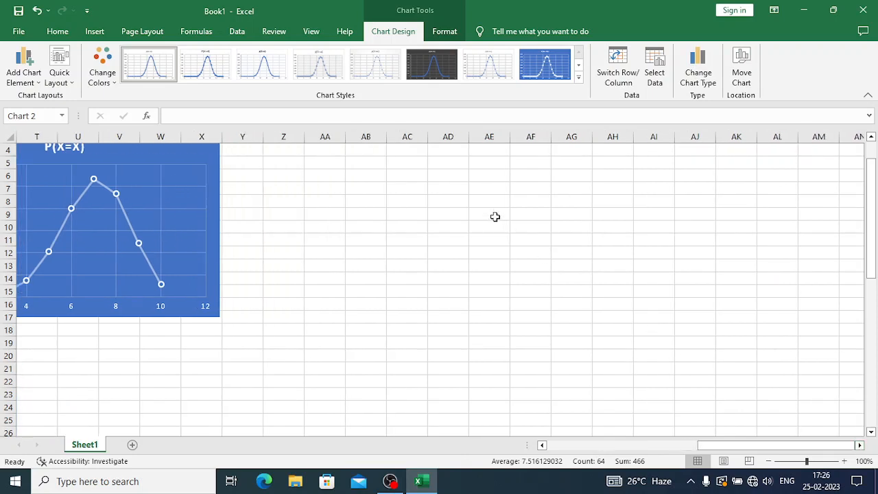
pyautogui.click(483, 177)
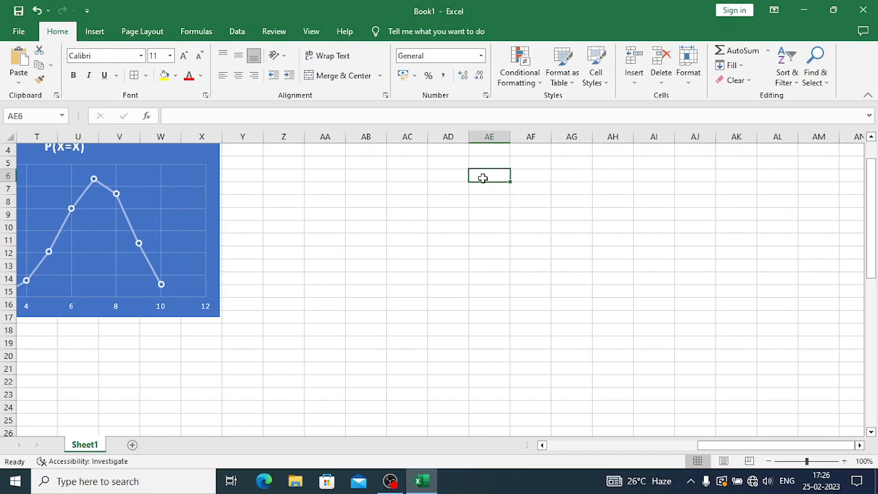
pyautogui.click(552, 446)
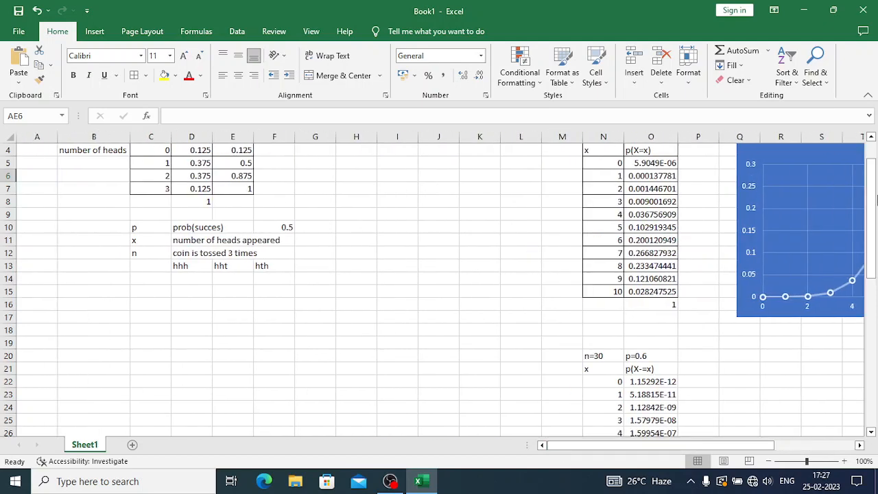
pyautogui.click(598, 355)
pyautogui.click(644, 355)
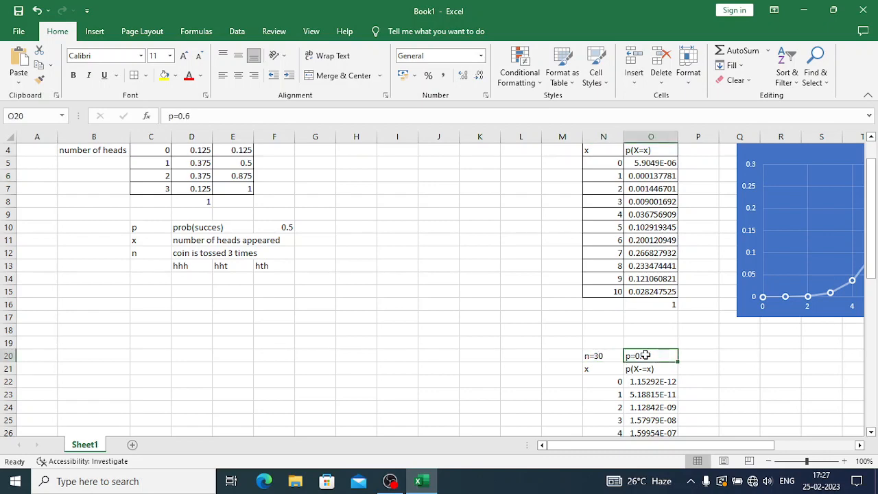
pyautogui.click(870, 137)
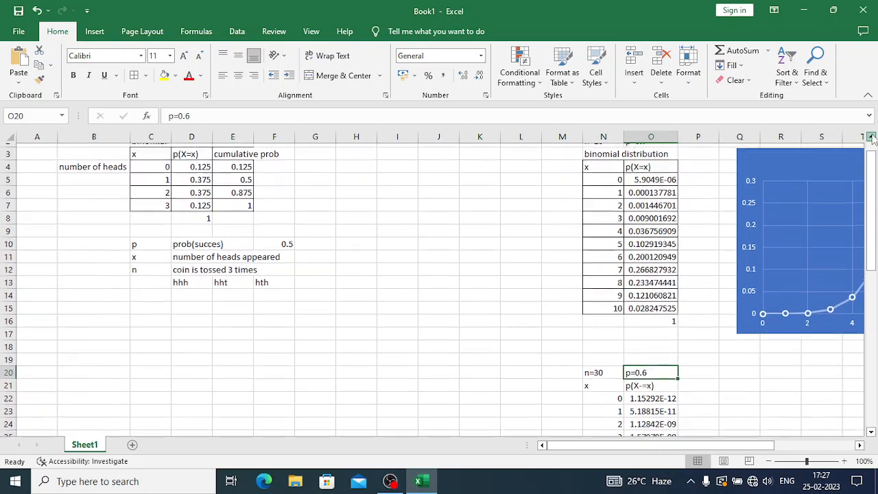
pyautogui.click(870, 137)
pyautogui.click(601, 165)
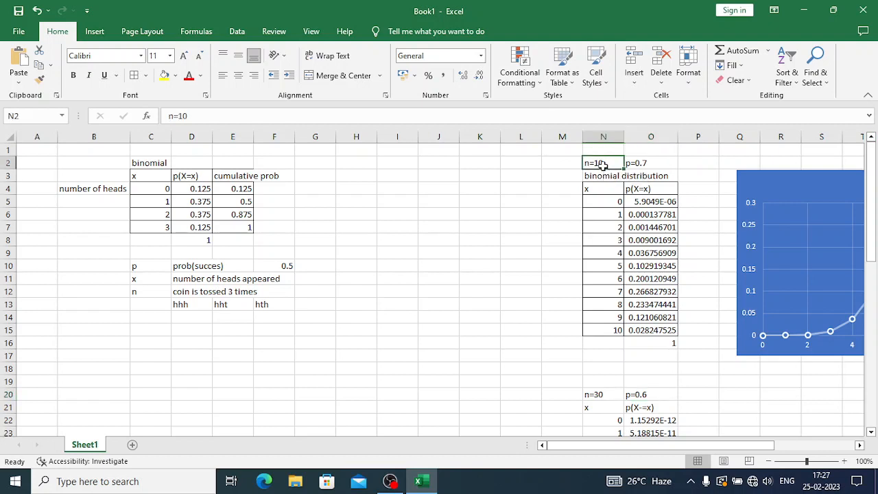
pyautogui.click(647, 163)
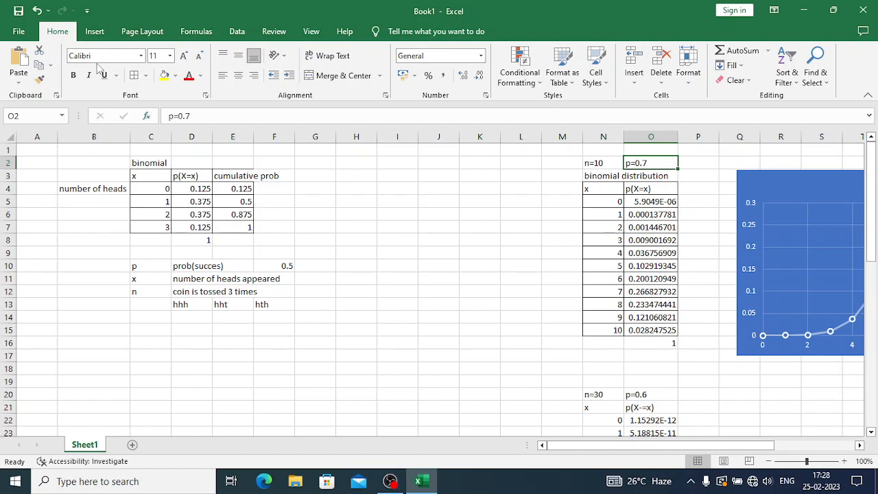
# - Start a NORM.DIST function in D18, examine its X, Mean, Standard_dev and Cumulative arguments, and try to submit it with them empty
pyautogui.click(186, 370)
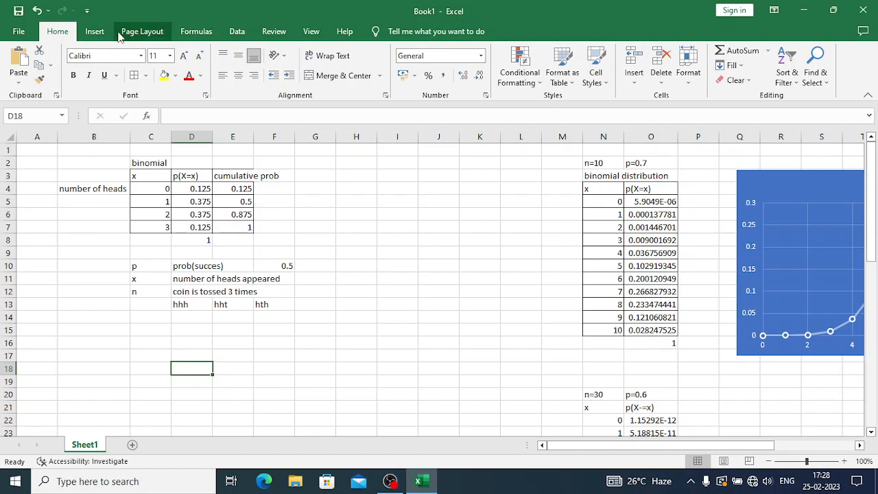
pyautogui.click(98, 33)
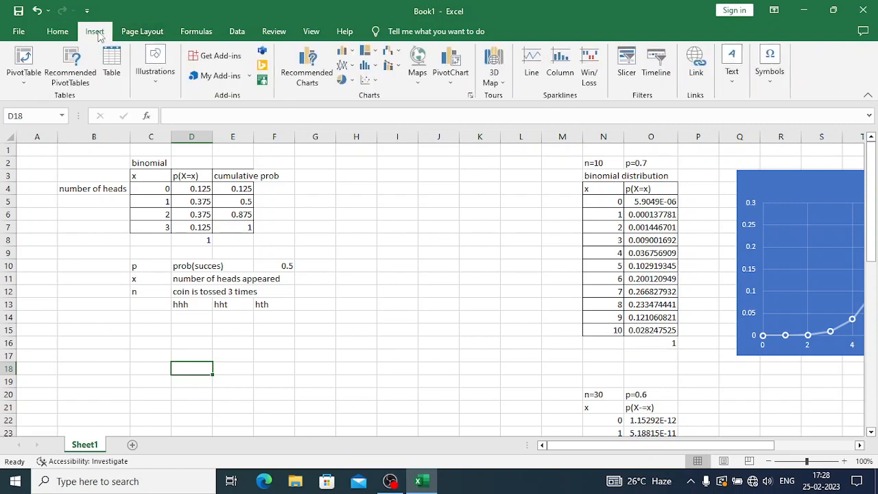
pyautogui.click(192, 39)
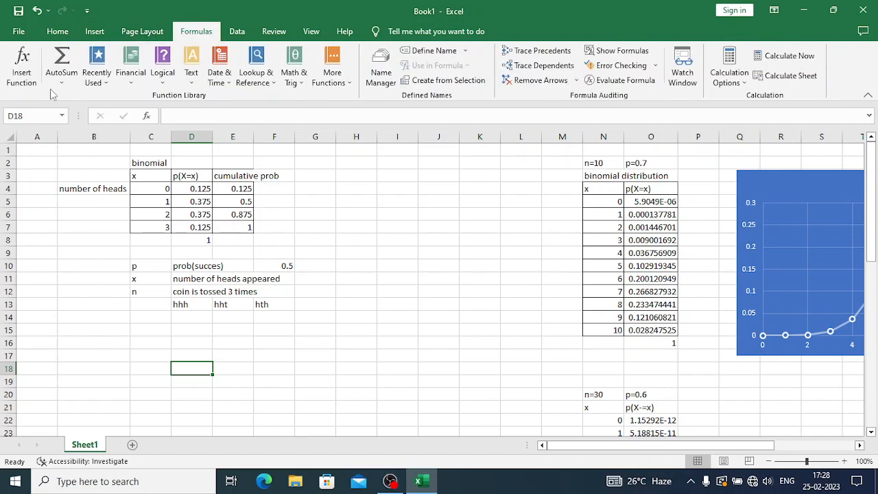
pyautogui.click(103, 82)
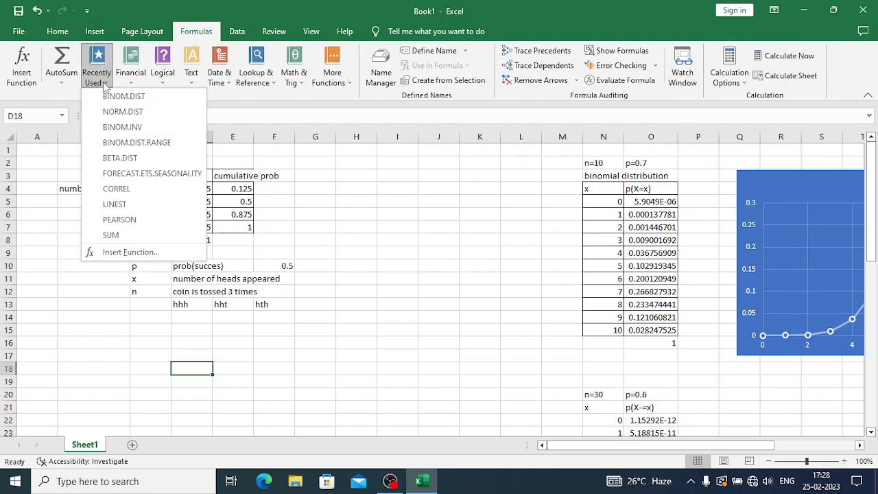
pyautogui.click(118, 111)
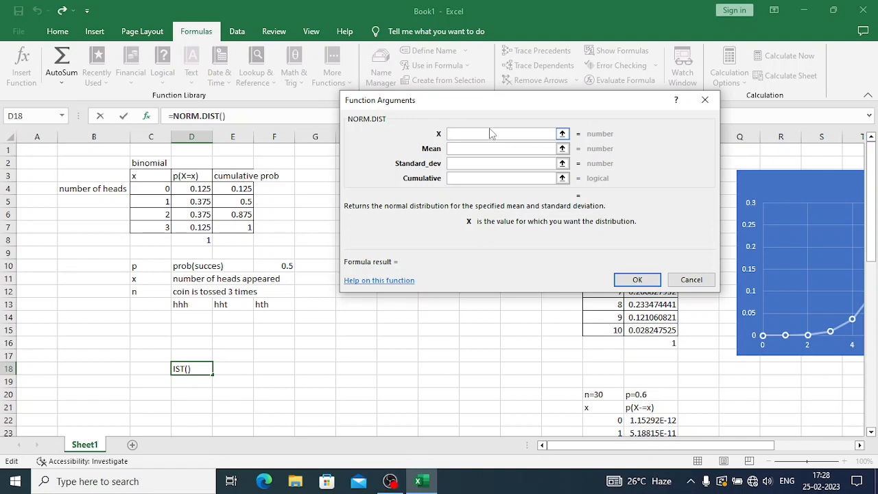
pyautogui.click(471, 148)
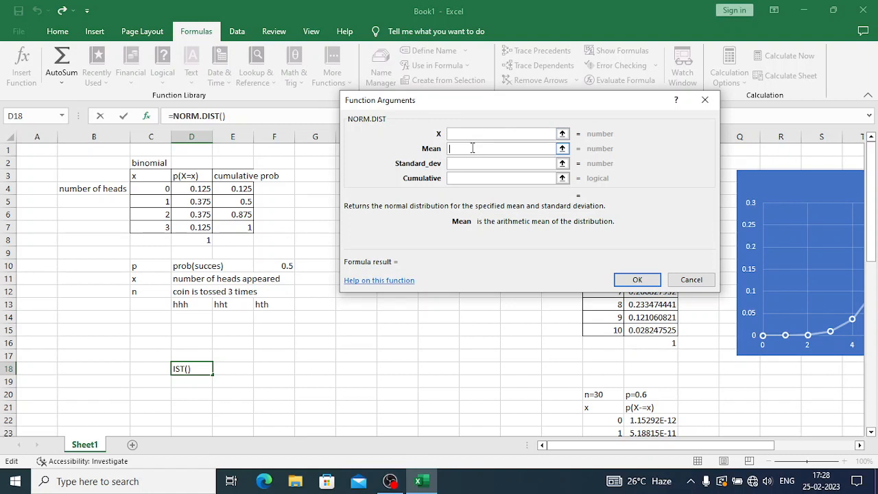
pyautogui.click(471, 163)
pyautogui.click(472, 177)
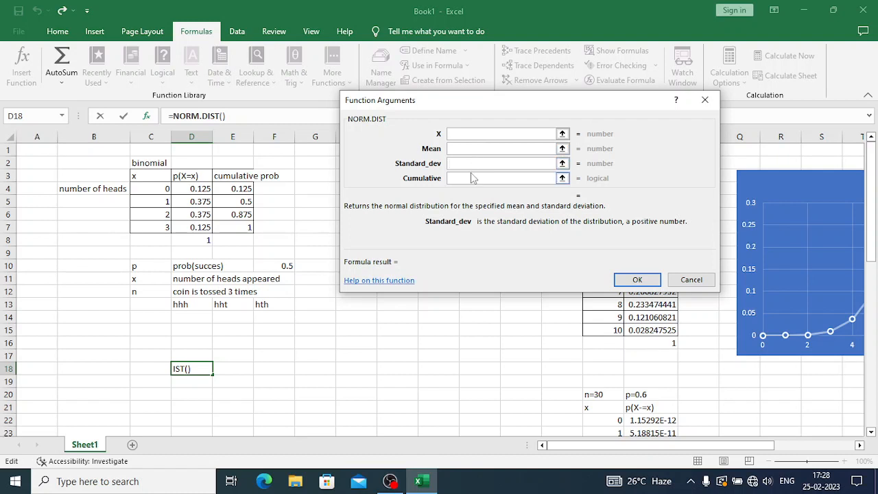
pyautogui.click(472, 178)
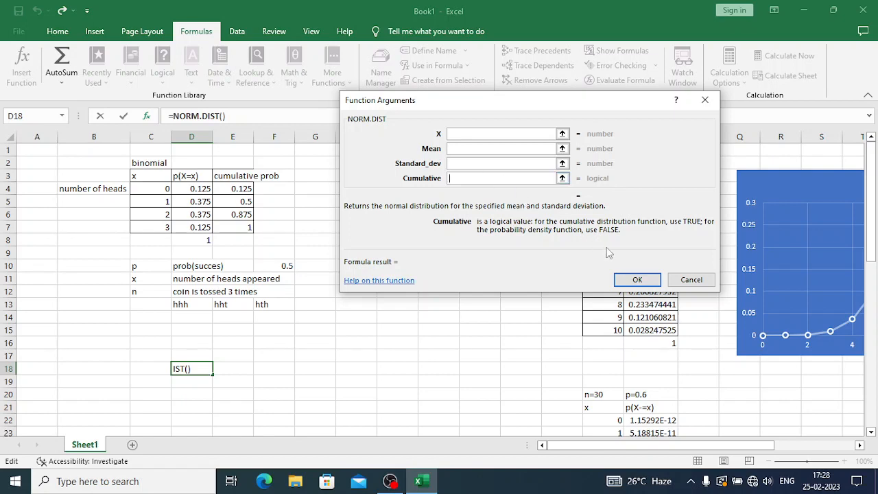
pyautogui.click(636, 281)
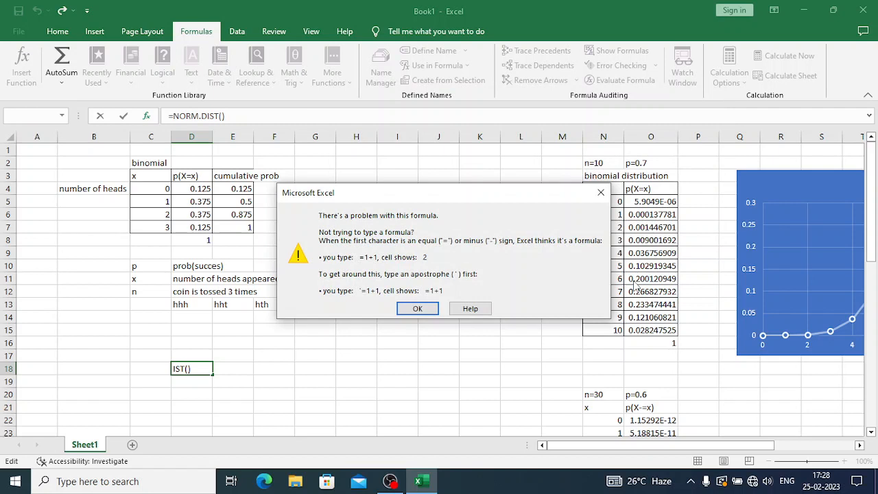
pyautogui.click(601, 193)
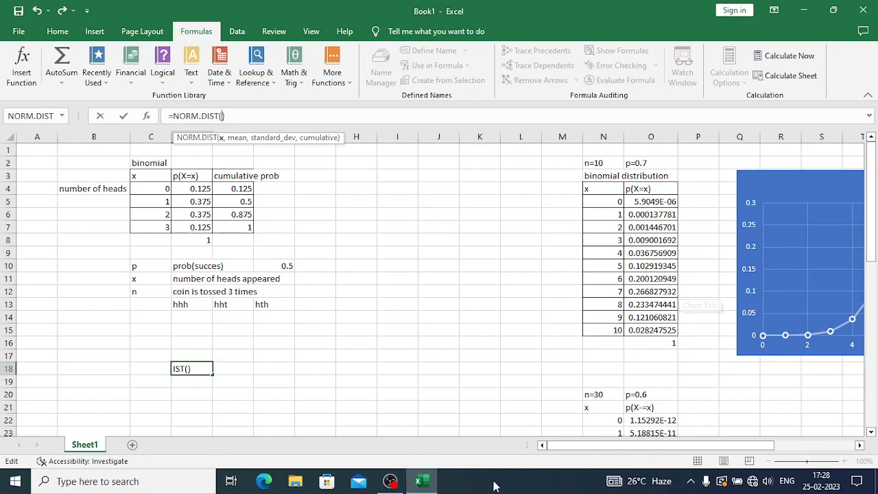
pyautogui.click(388, 482)
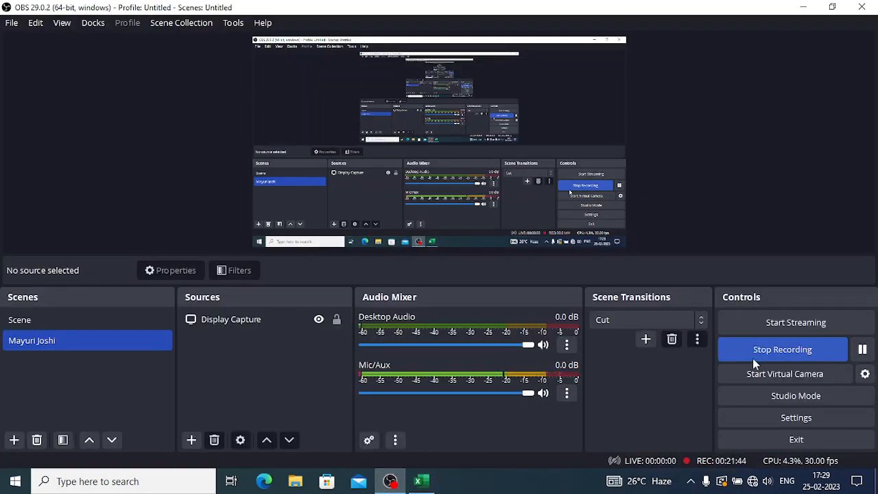